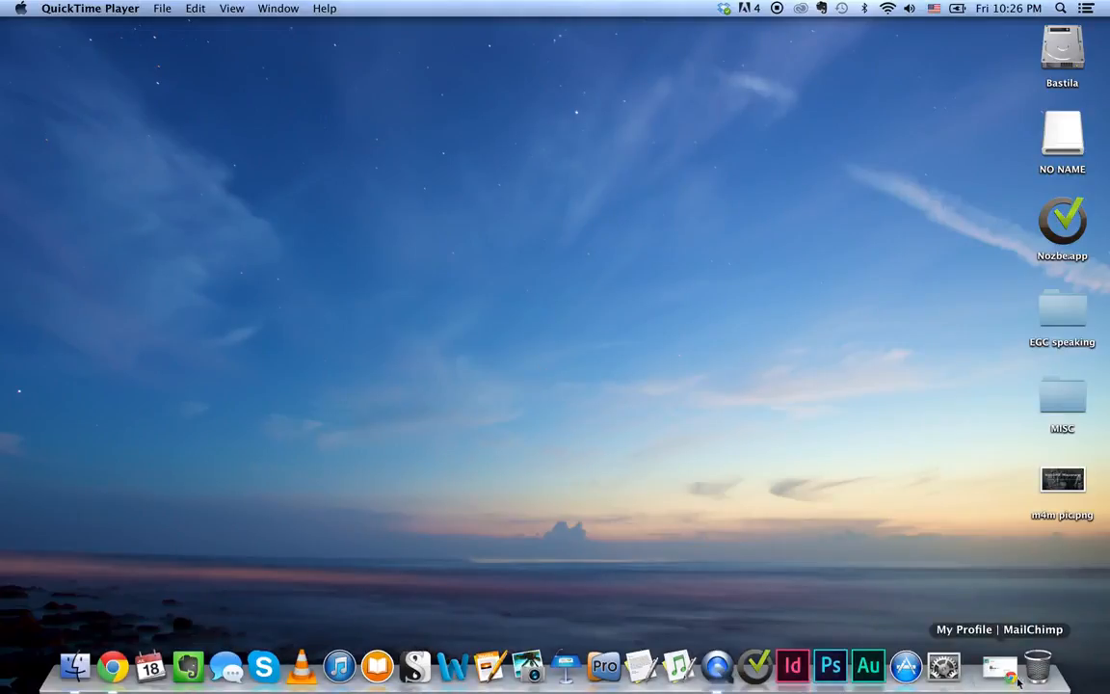
# Create a Regular ol' Campaign in MailChimp, send it to the entire Marketing for Missionaries list, and proceed to its setup
pyautogui.click(992, 663)
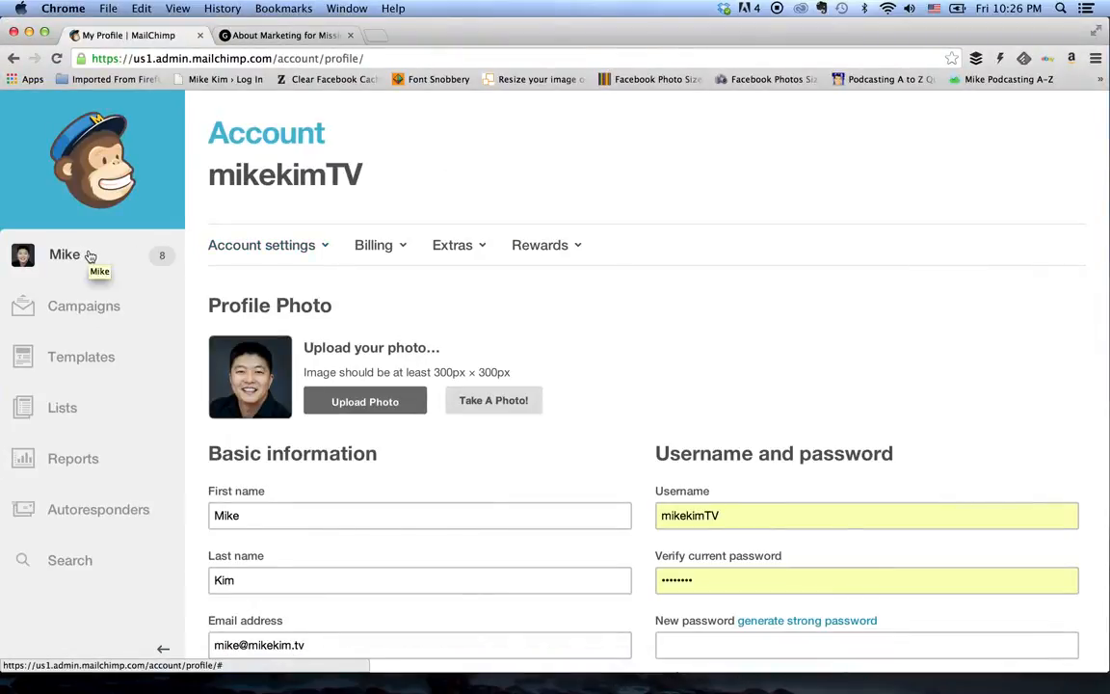
pyautogui.click(87, 307)
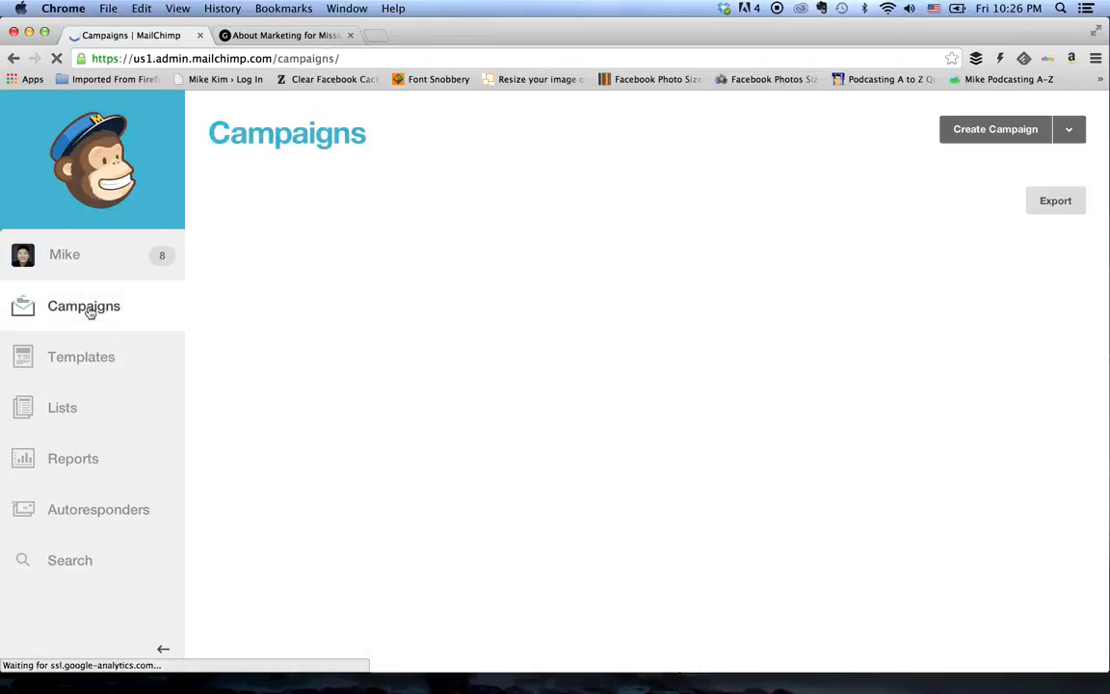
pyautogui.click(978, 130)
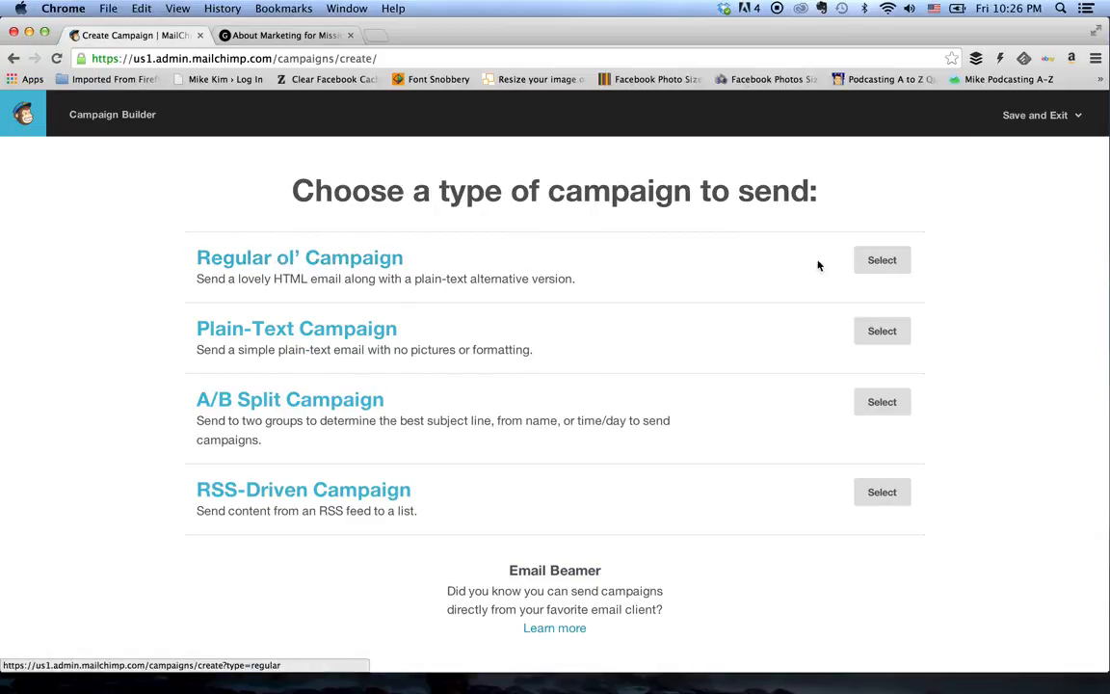
pyautogui.click(896, 266)
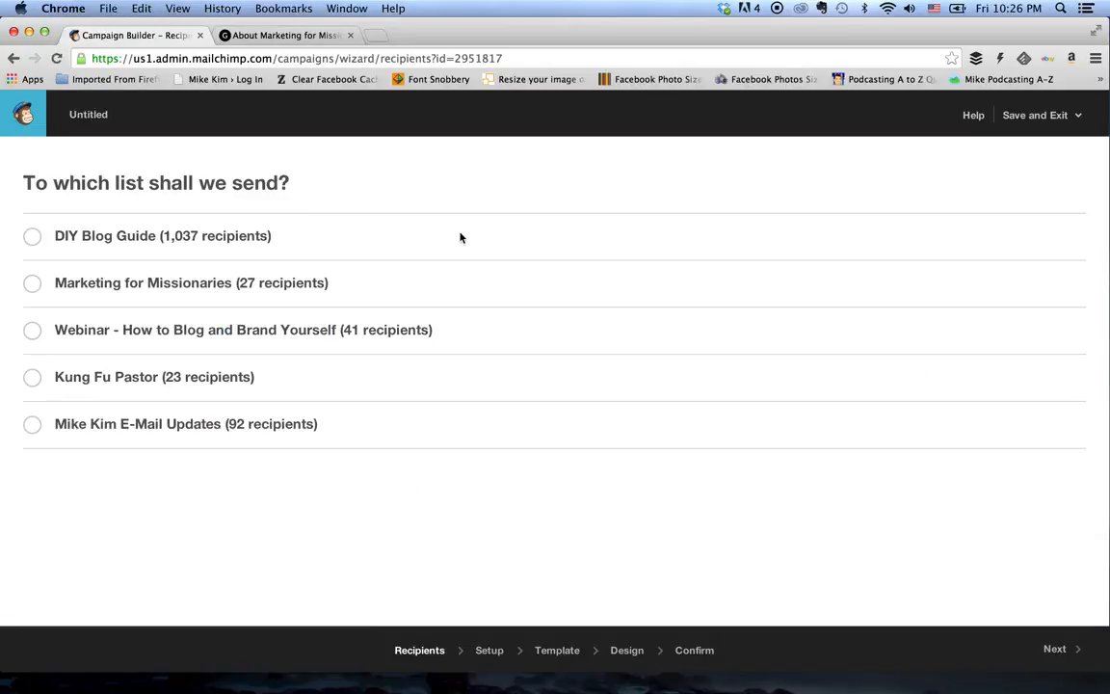
pyautogui.click(82, 287)
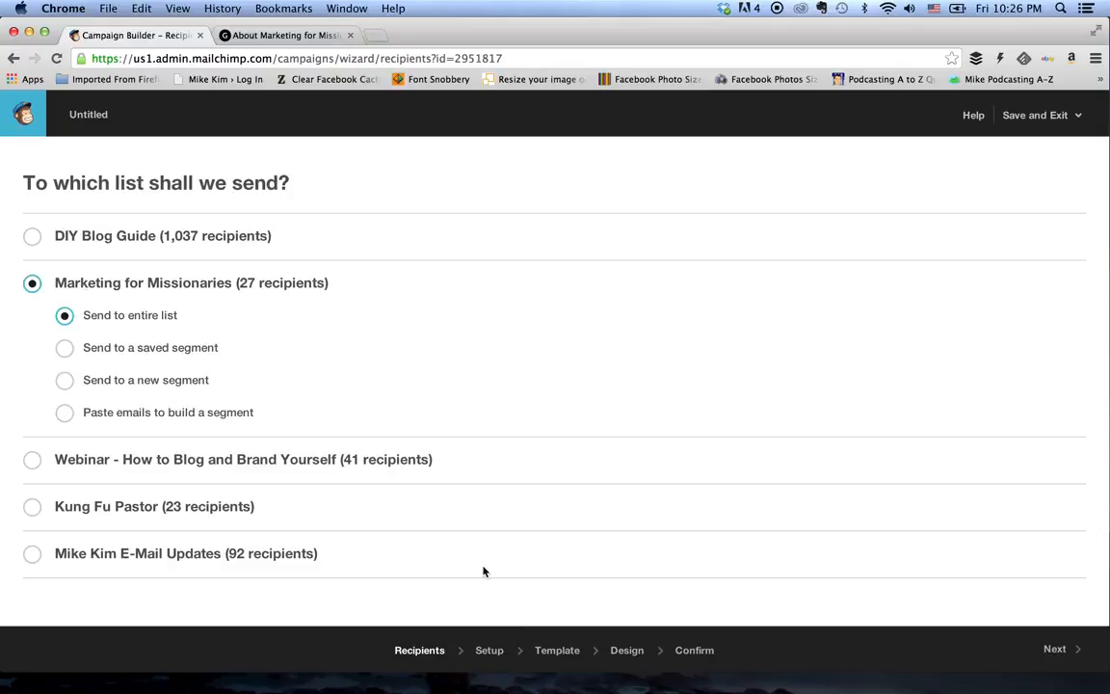
pyautogui.click(488, 657)
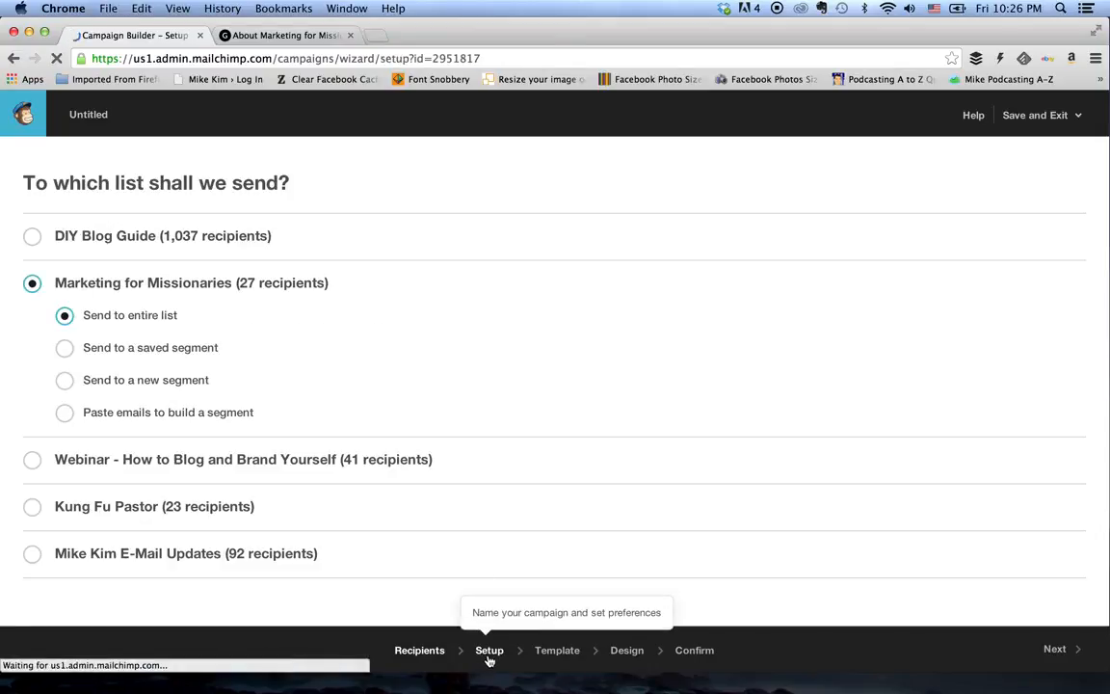
# Name the campaign "CAMPAIGN 1" and set the email subject to "You should read my email!"
pyautogui.click(189, 245)
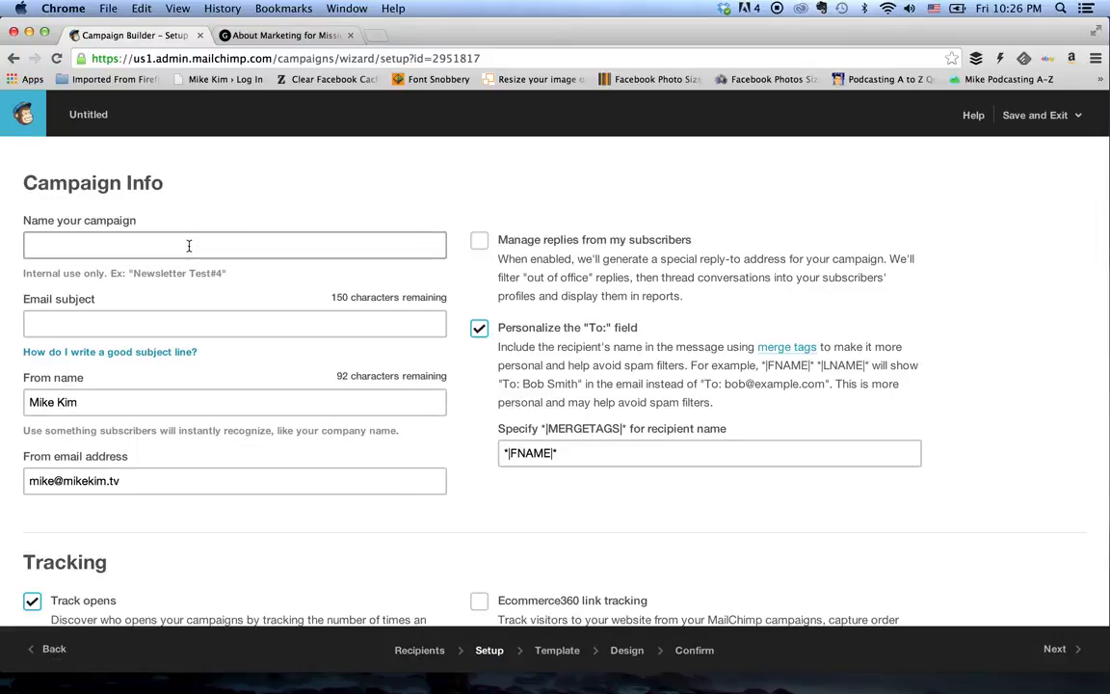
pyautogui.write('CA')
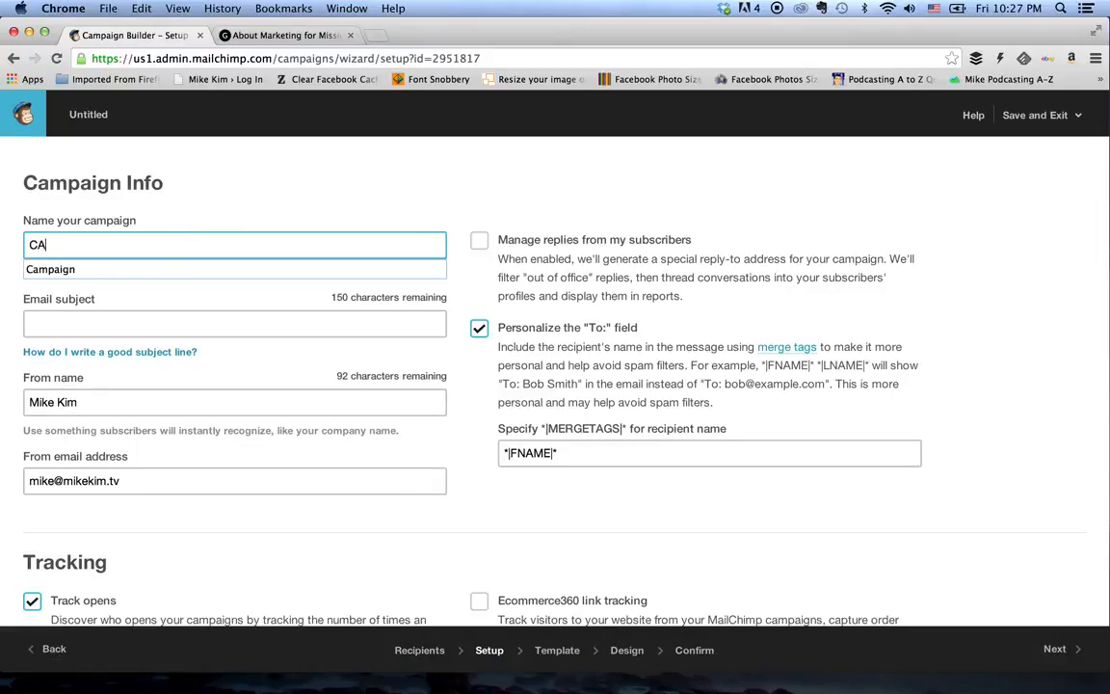
pyautogui.write('MPAIGN 1')
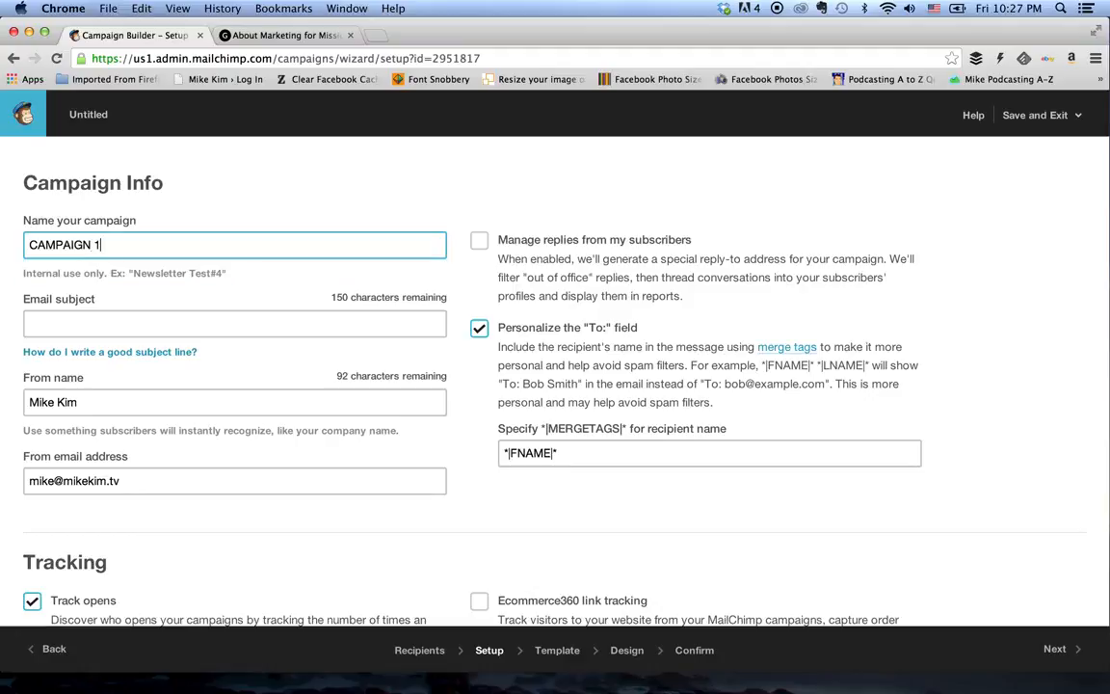
pyautogui.press('Tab')
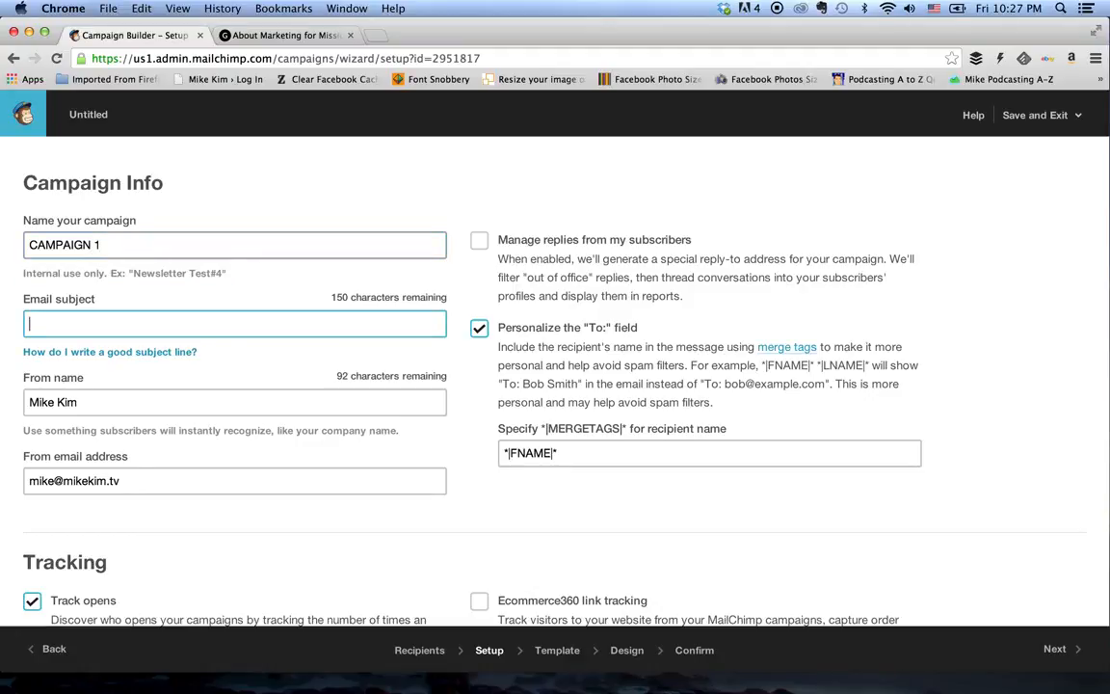
pyautogui.write('You should read my email')
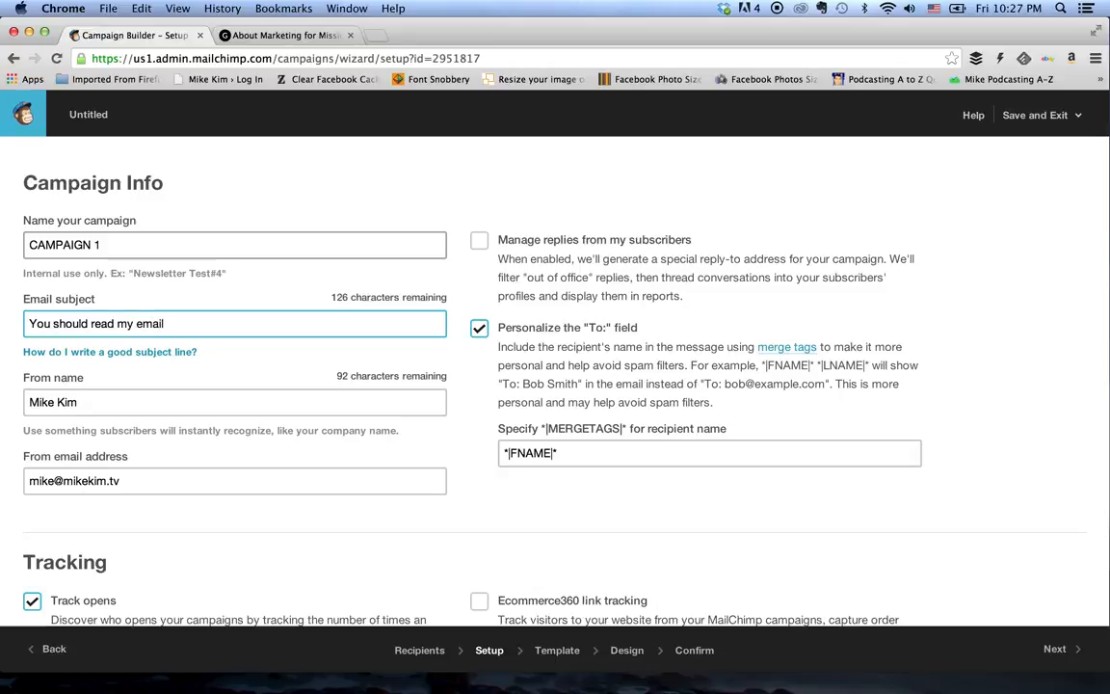
pyautogui.write('!')
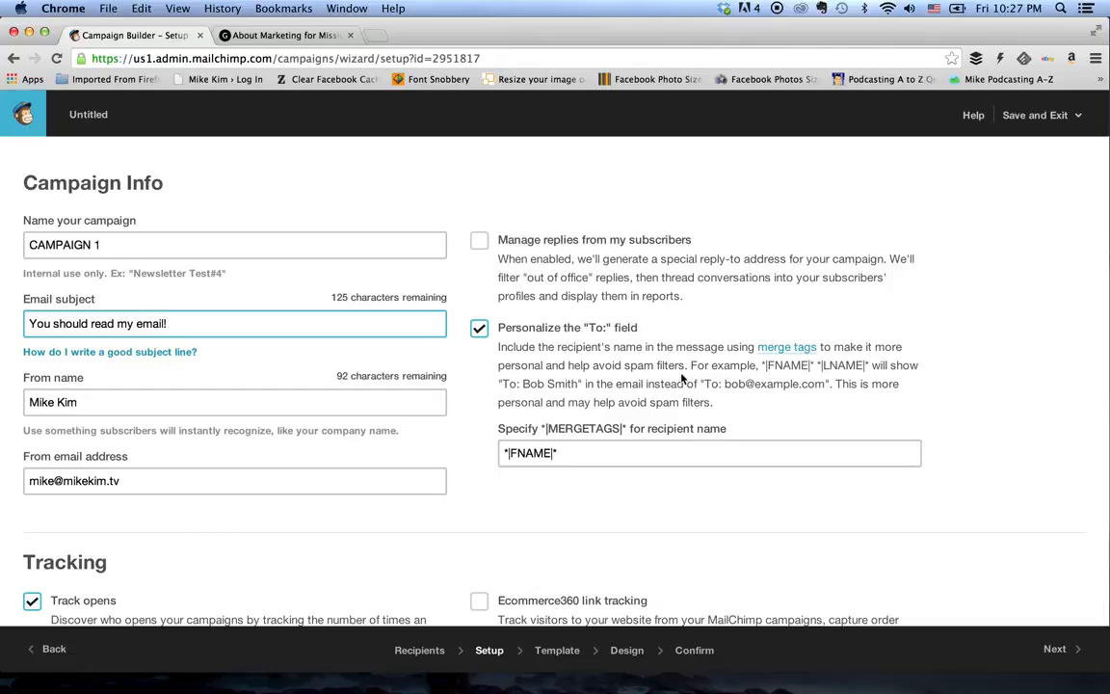
pyautogui.click(571, 455)
pyautogui.moveTo(572, 455); pyautogui.dragTo(475, 455)
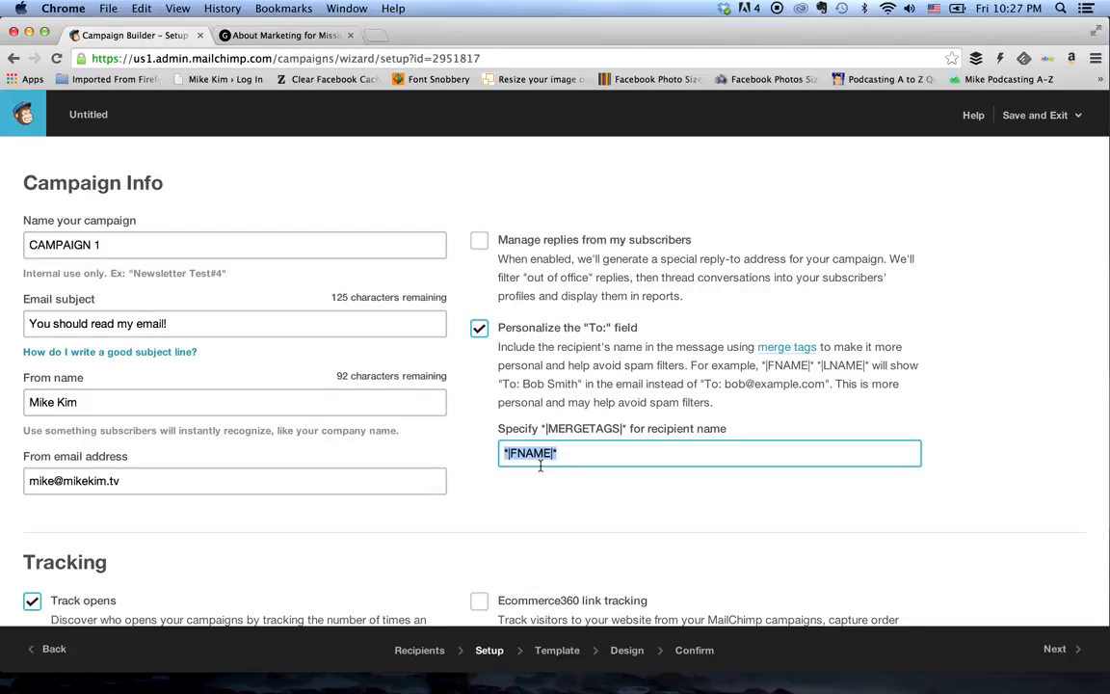
pyautogui.click(590, 511)
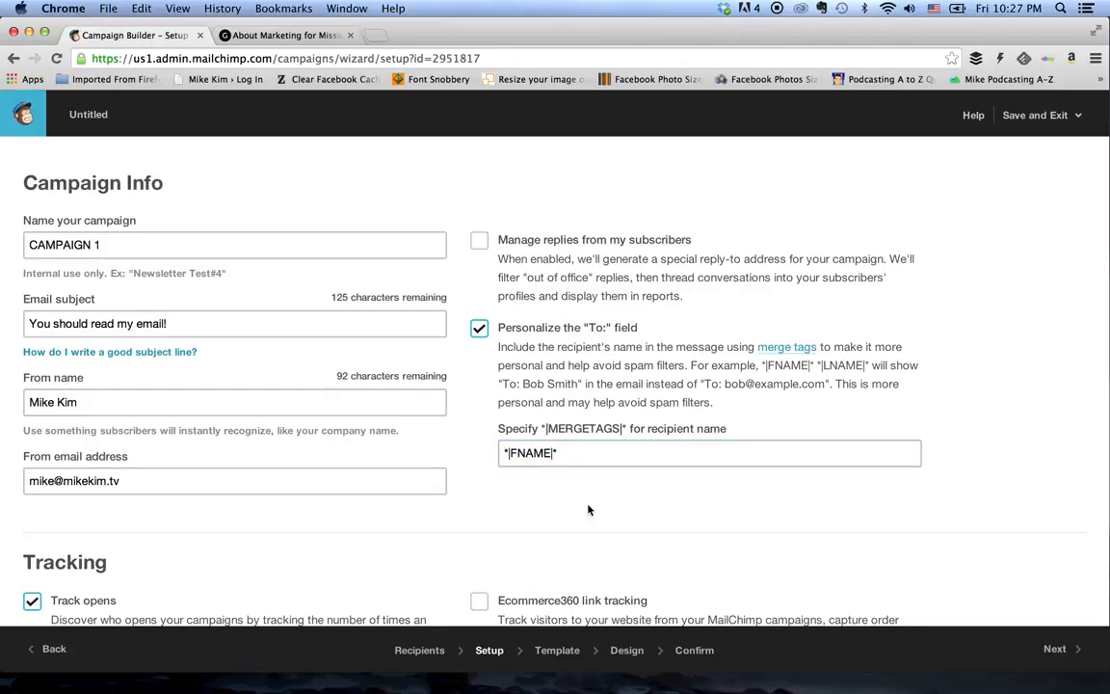
# Choose the basic Right Sidebar template for the campaign
pyautogui.click(568, 651)
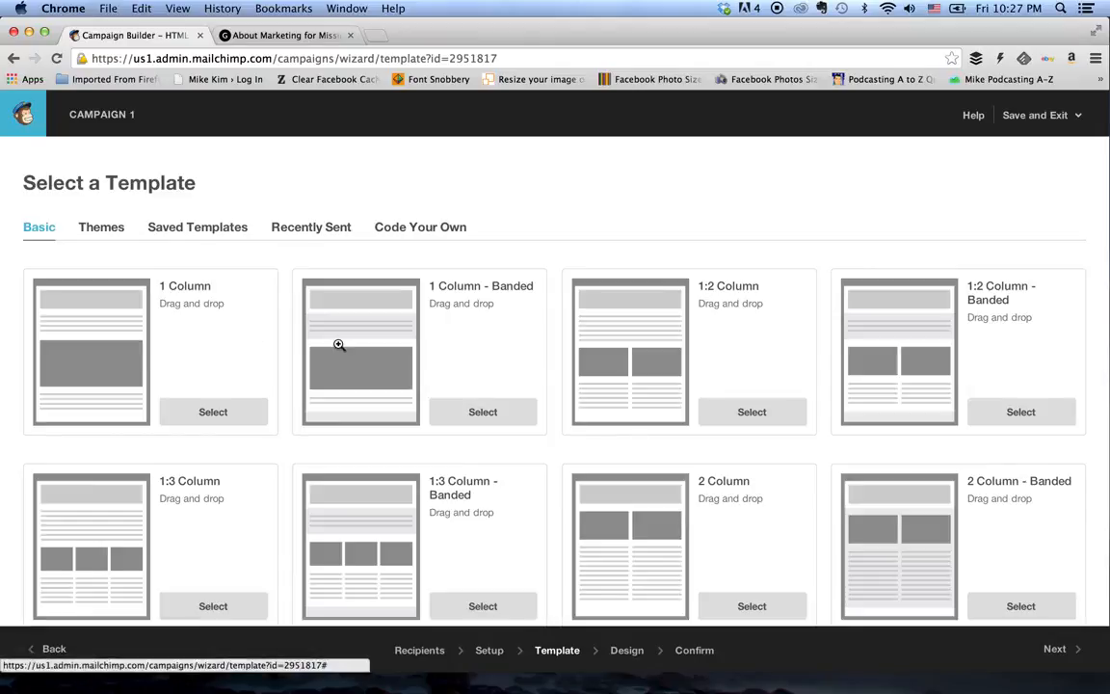
pyautogui.scroll(-5, 339, 344)
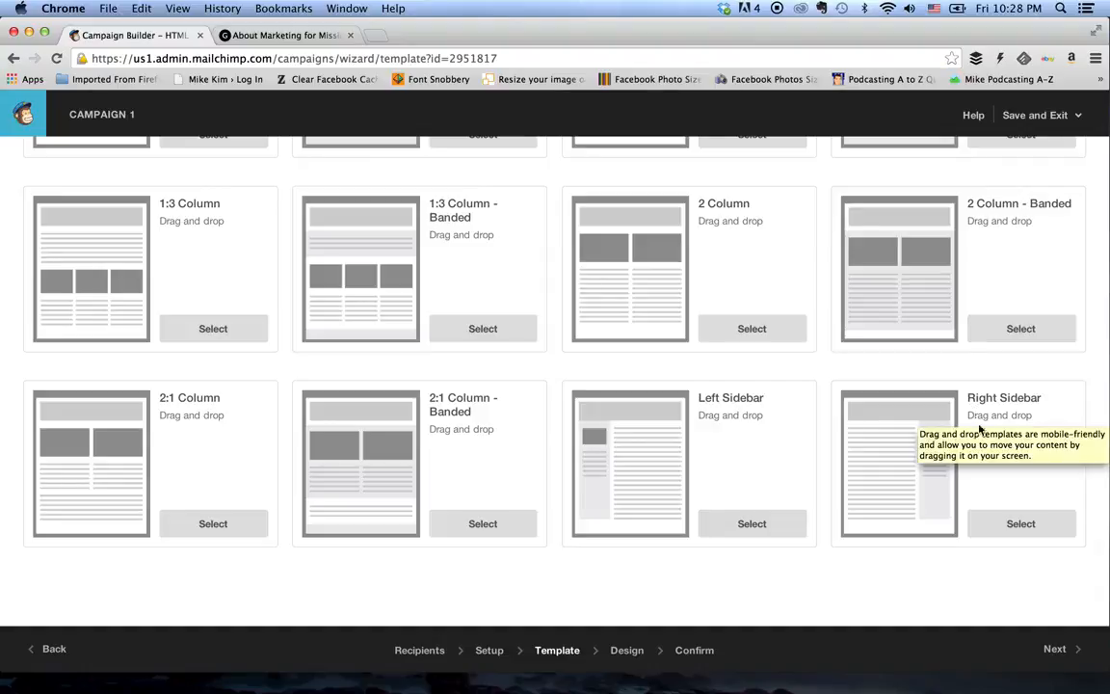
pyautogui.click(1012, 523)
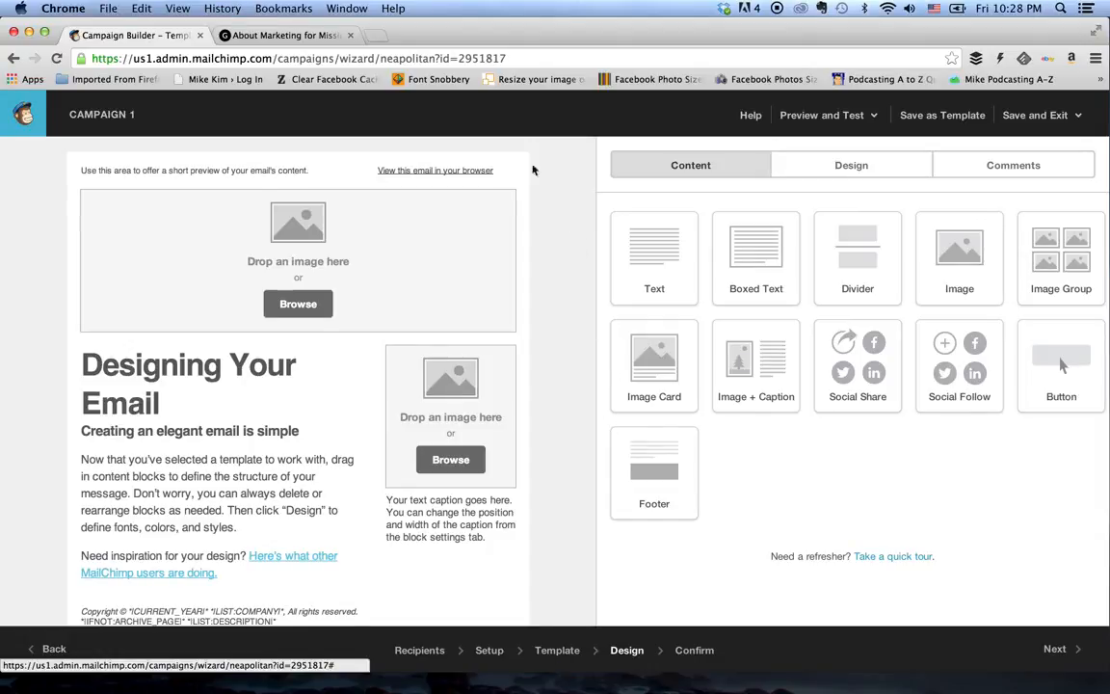
# Delete the preview-text block above the header image of the email and confirm the deletion
pyautogui.moveTo(506, 172)
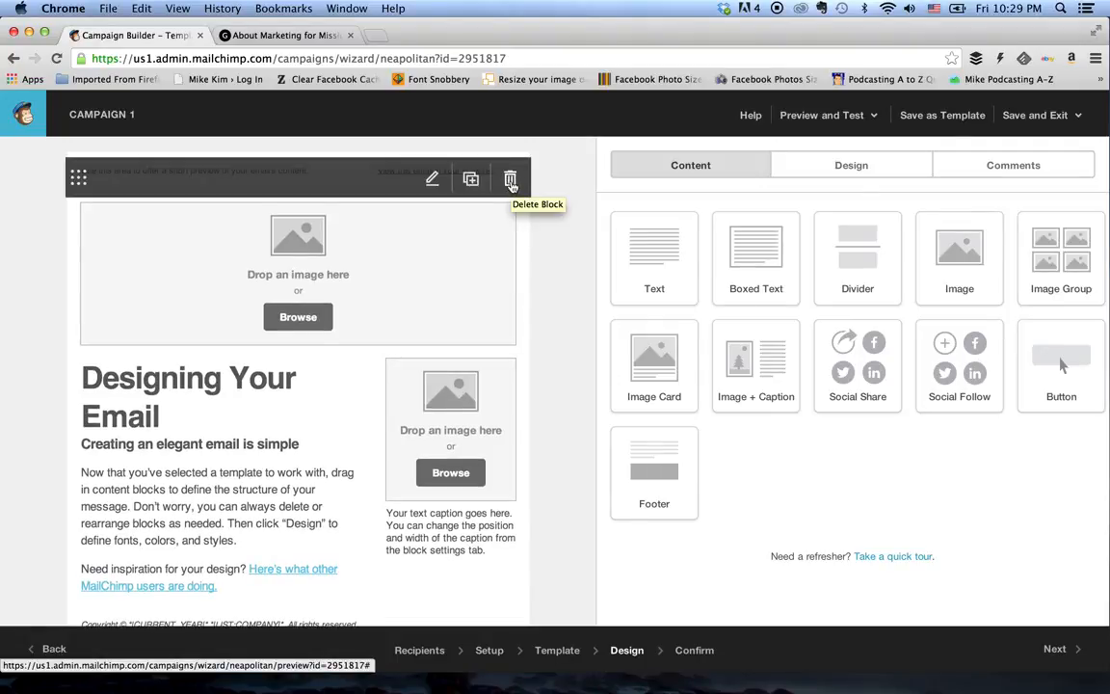
pyautogui.click(510, 179)
pyautogui.click(385, 420)
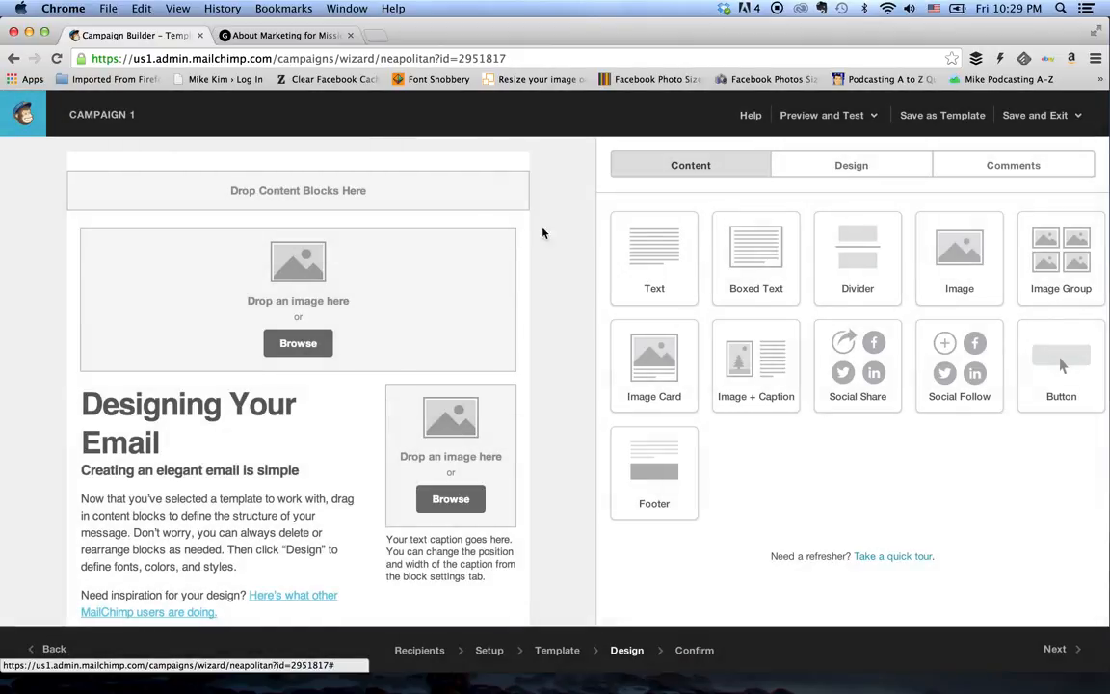
# Open the "Designing Your Email" text block for editing and show the full set of formatting tools
pyautogui.scroll(-3, 430, 470)
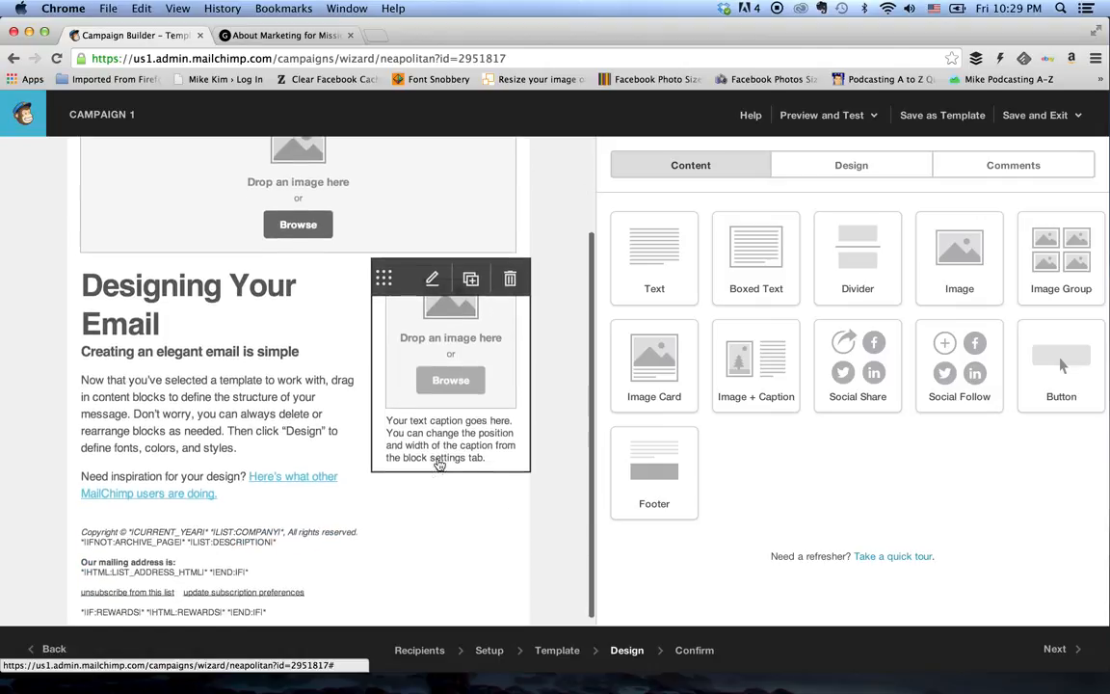
pyautogui.scroll(1, 435, 458)
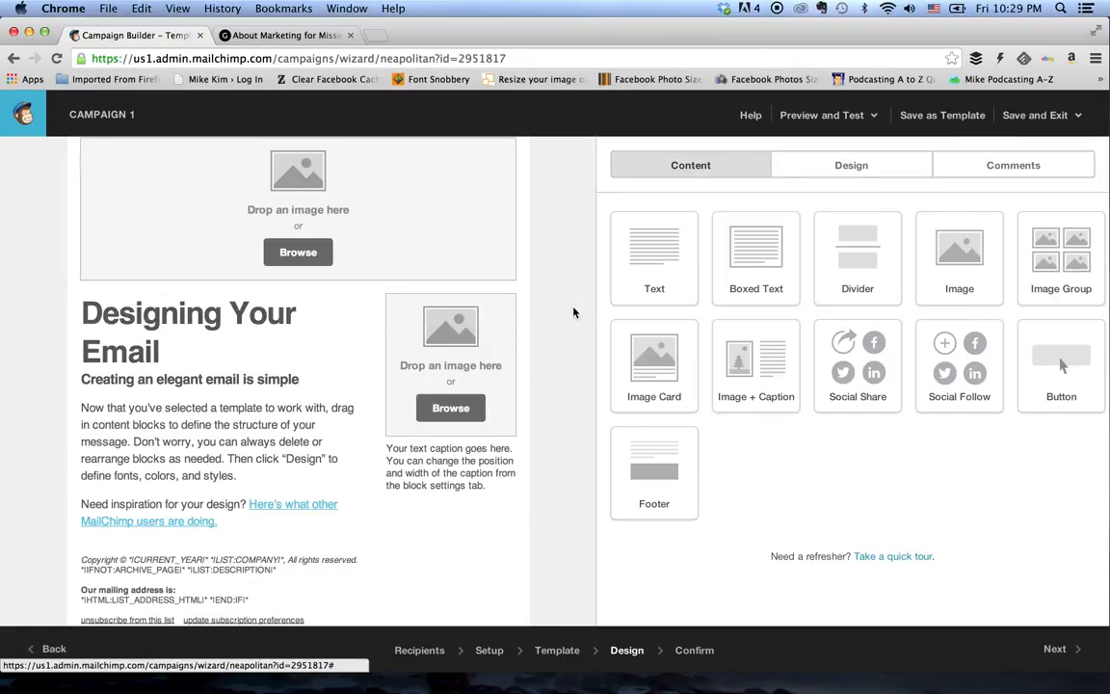
pyautogui.click(256, 400)
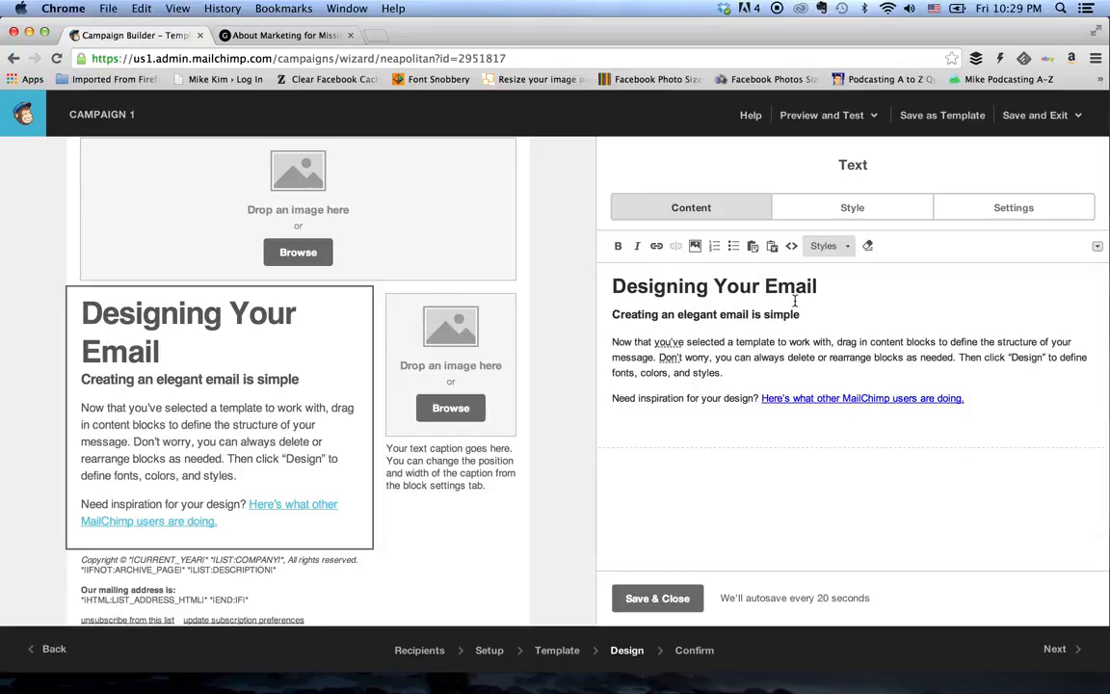
pyautogui.click(1097, 248)
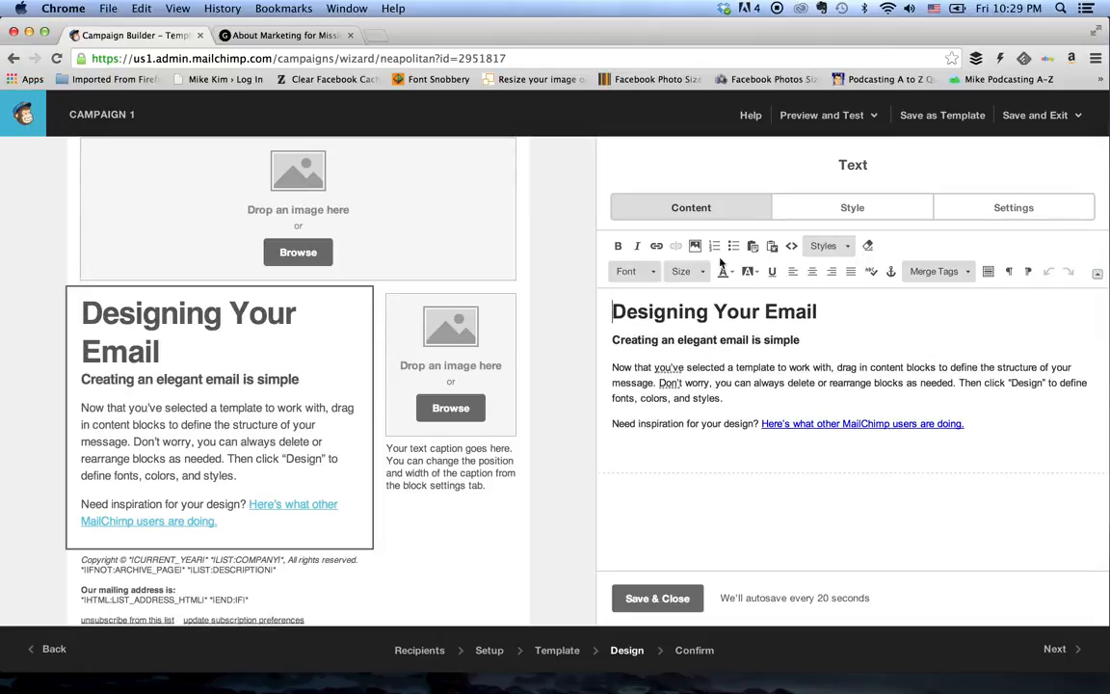
pyautogui.click(653, 275)
pyautogui.click(654, 274)
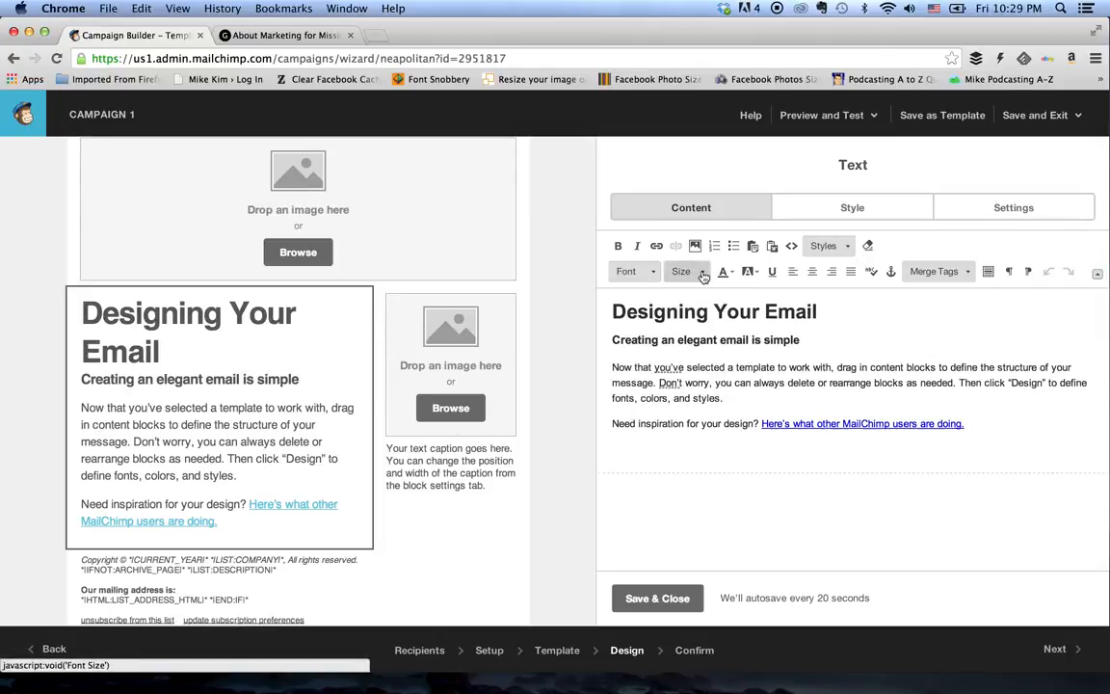
pyautogui.click(702, 273)
pyautogui.click(702, 273)
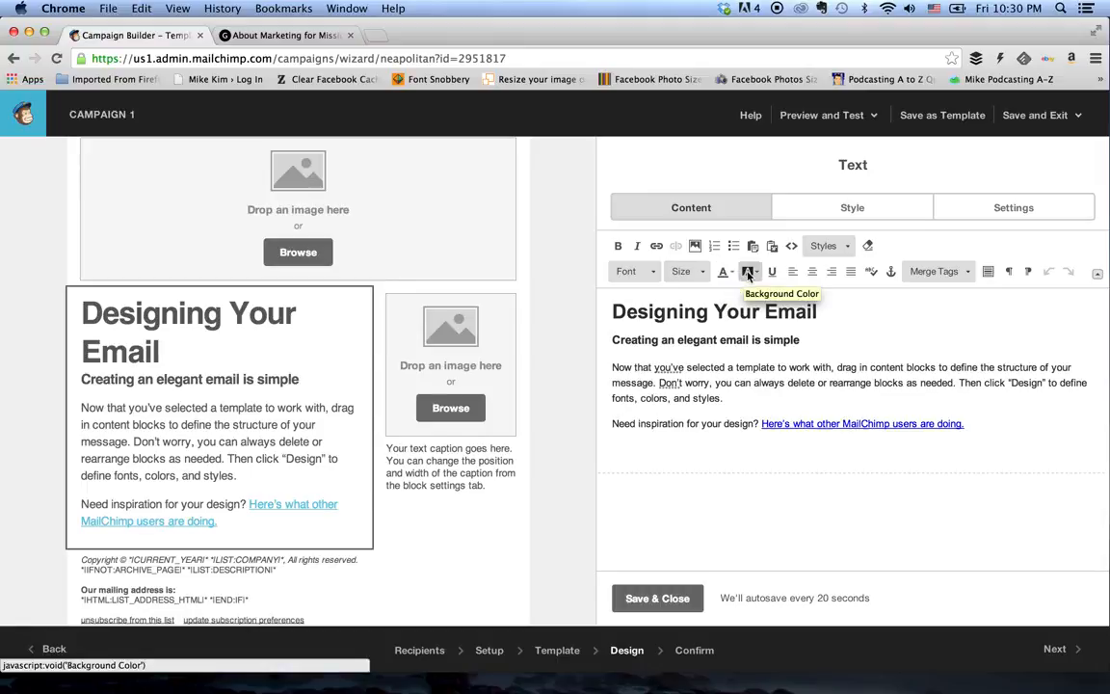
pyautogui.click(969, 275)
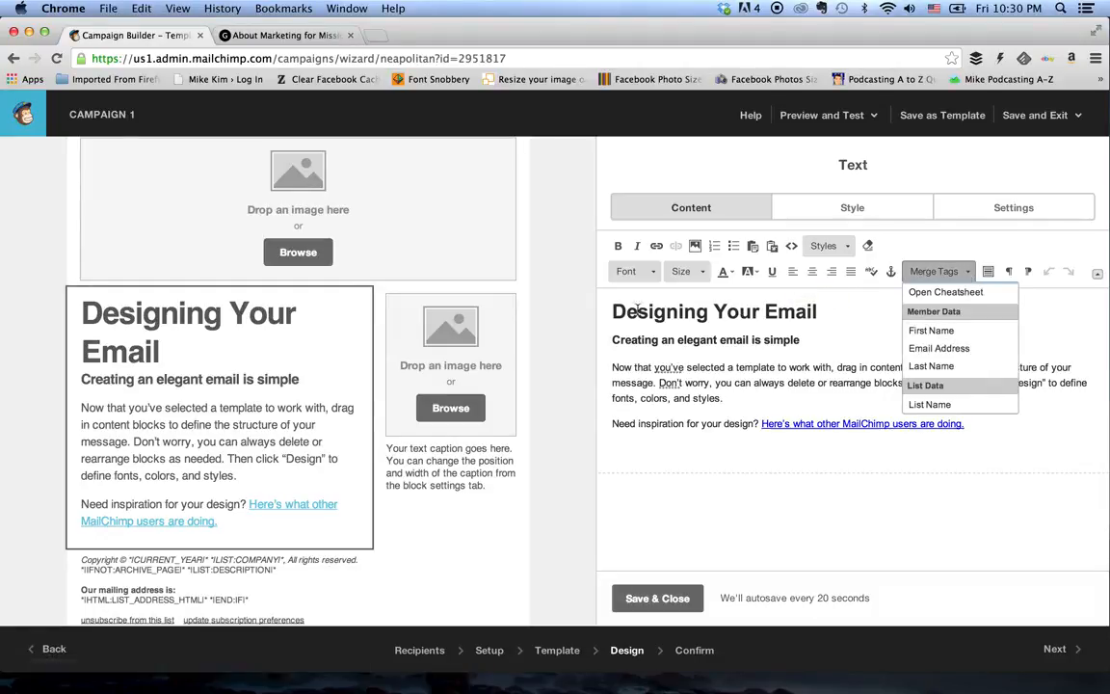
pyautogui.click(789, 376)
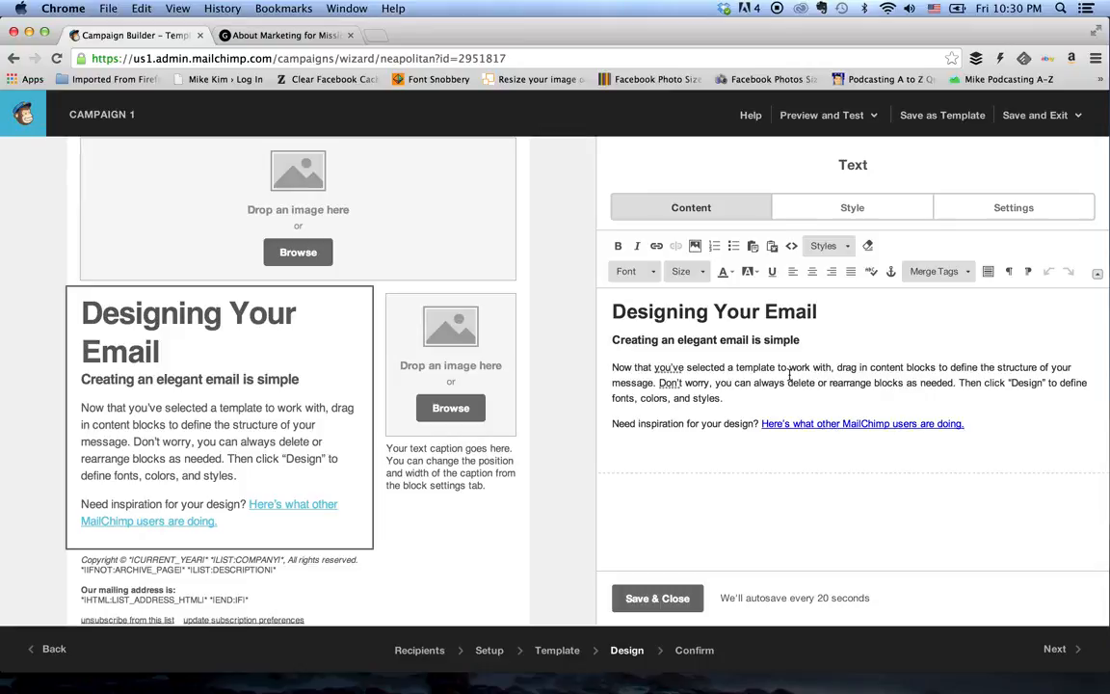
# Remove the formatting from all the placeholder text in the "Designing Your Email" block
pyautogui.click(740, 383)
pyautogui.moveTo(987, 427); pyautogui.dragTo(610, 295)
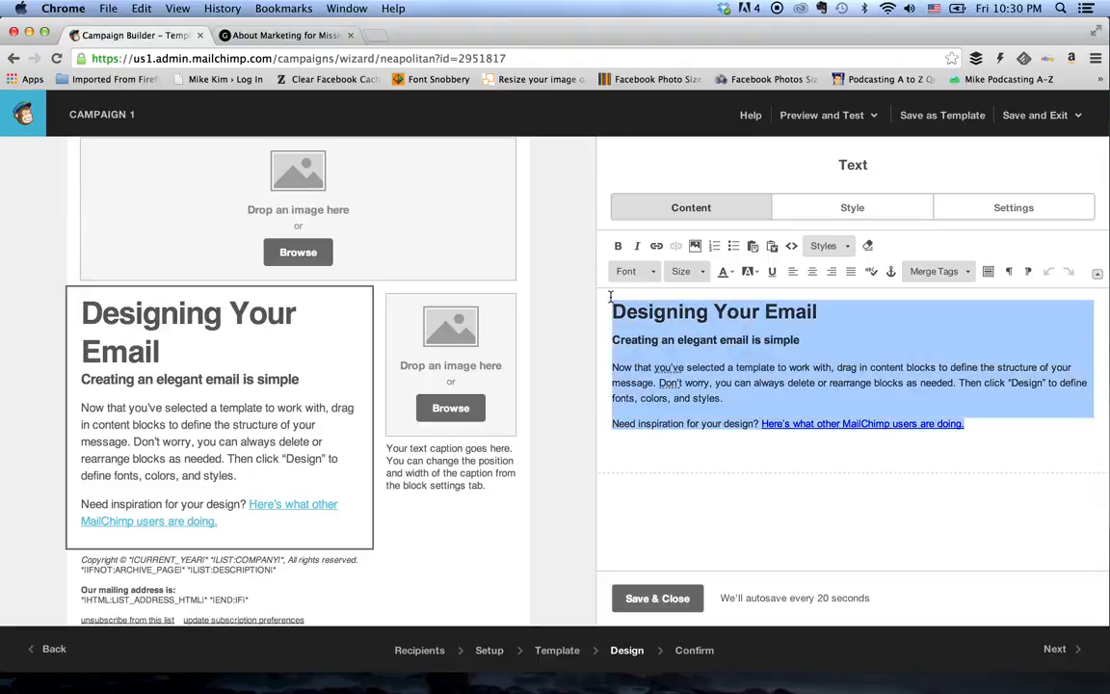
pyautogui.click(870, 247)
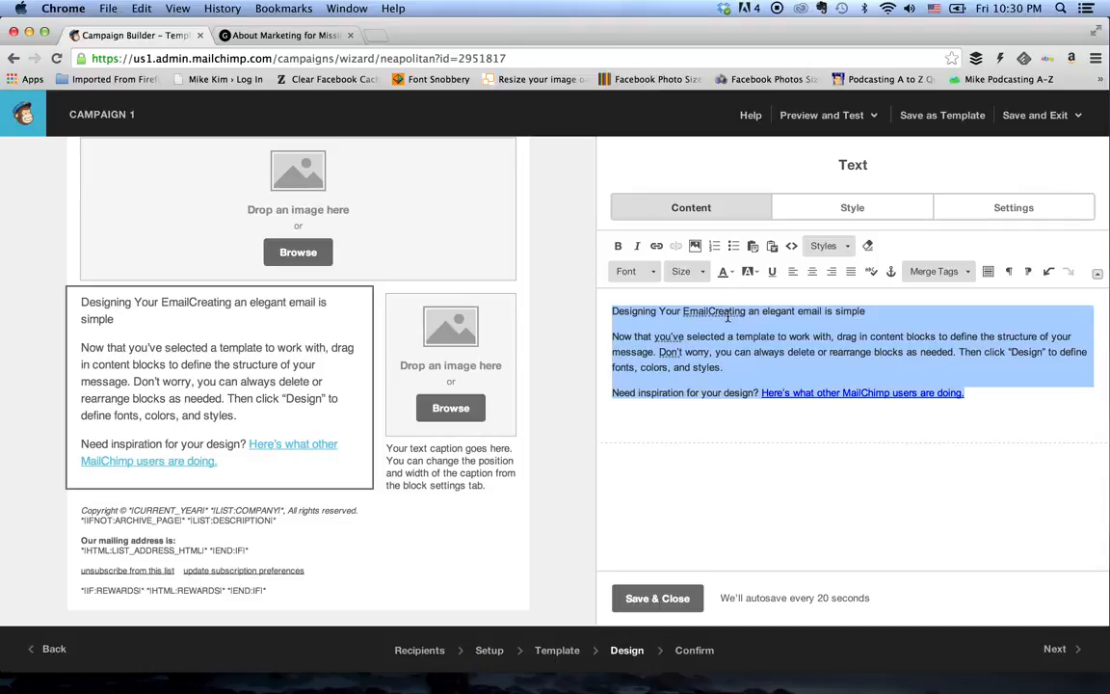
pyautogui.click(825, 245)
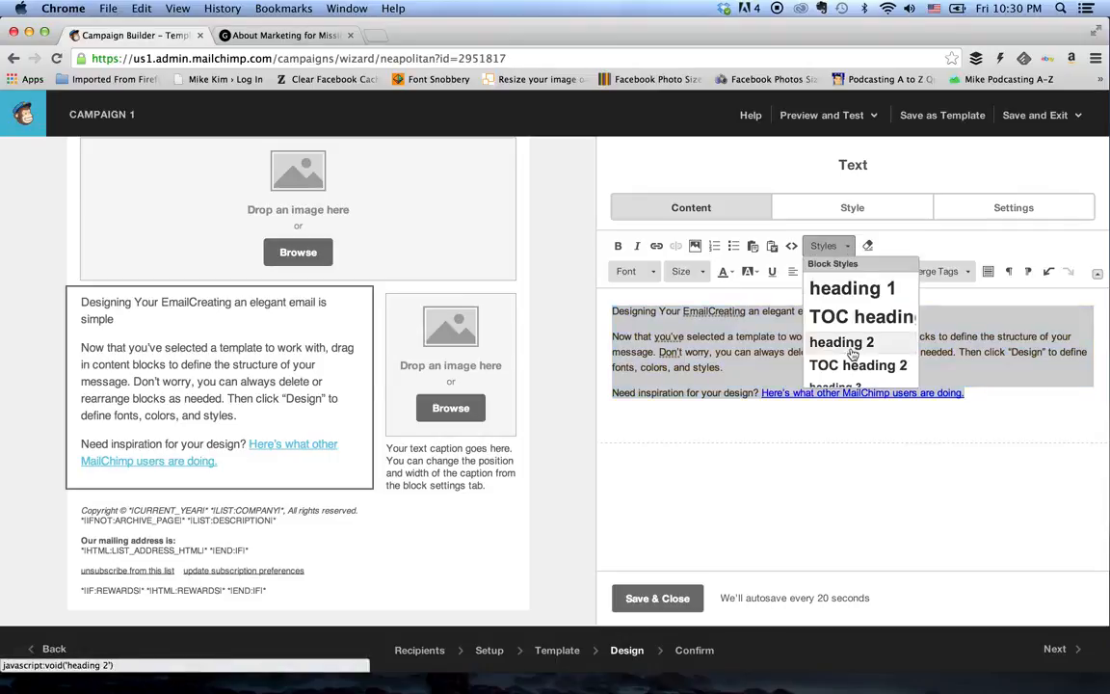
pyautogui.scroll(-2, 848, 358)
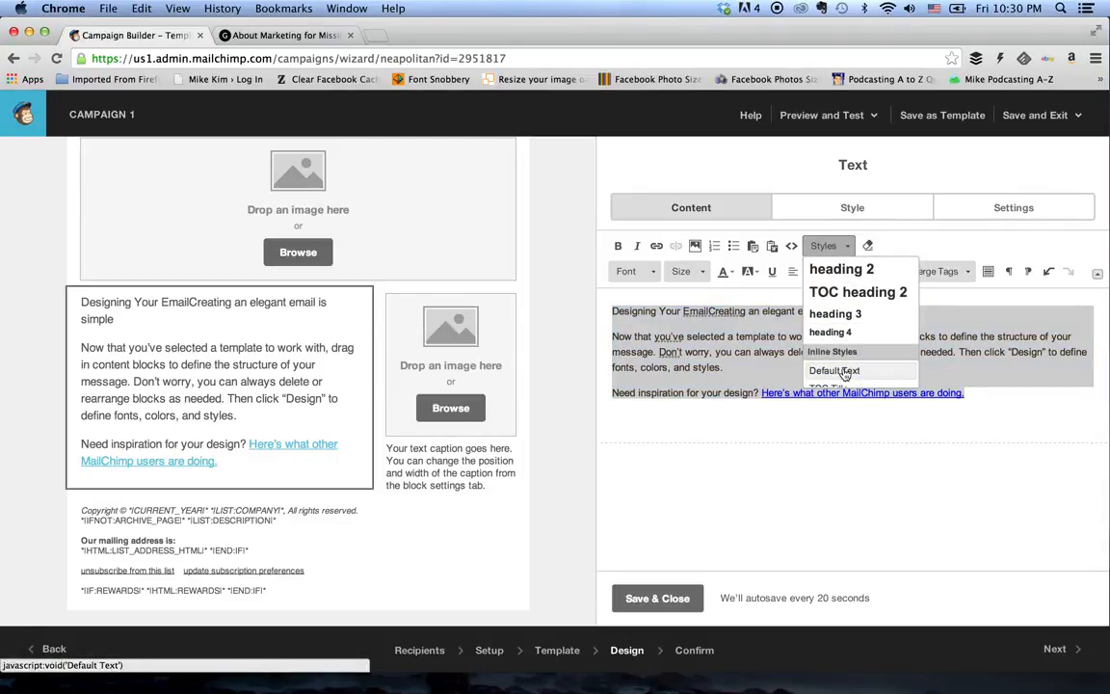
pyautogui.click(706, 339)
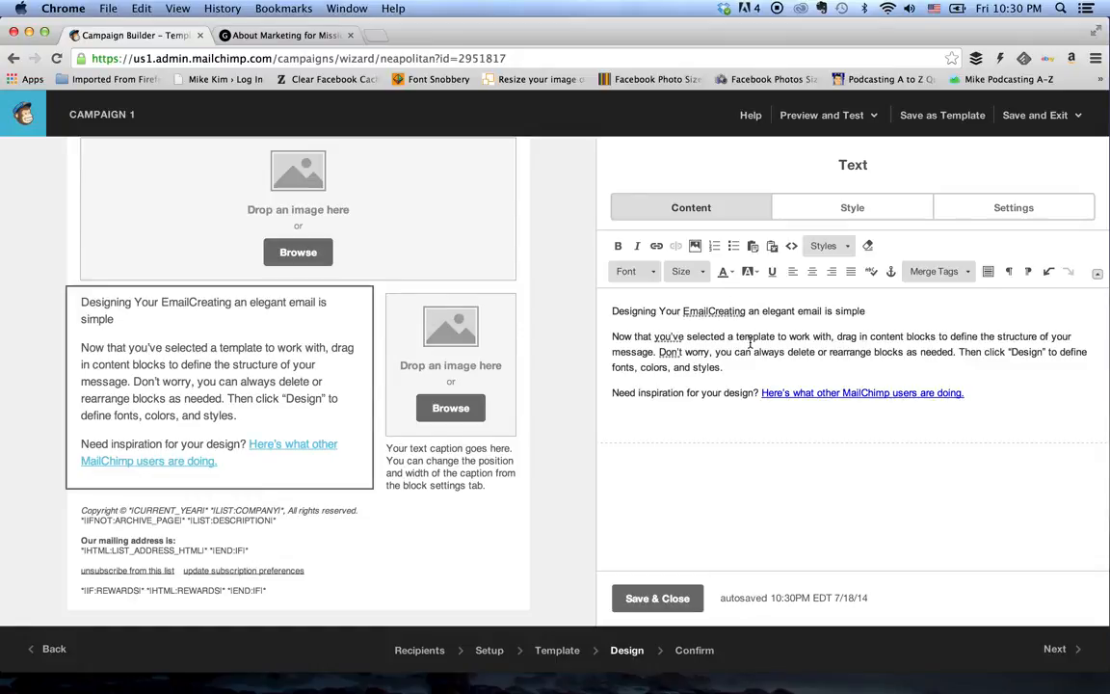
# Delete all the placeholder text from the email's main text block
pyautogui.tripleClick(750, 342)
pyautogui.press('super+a')
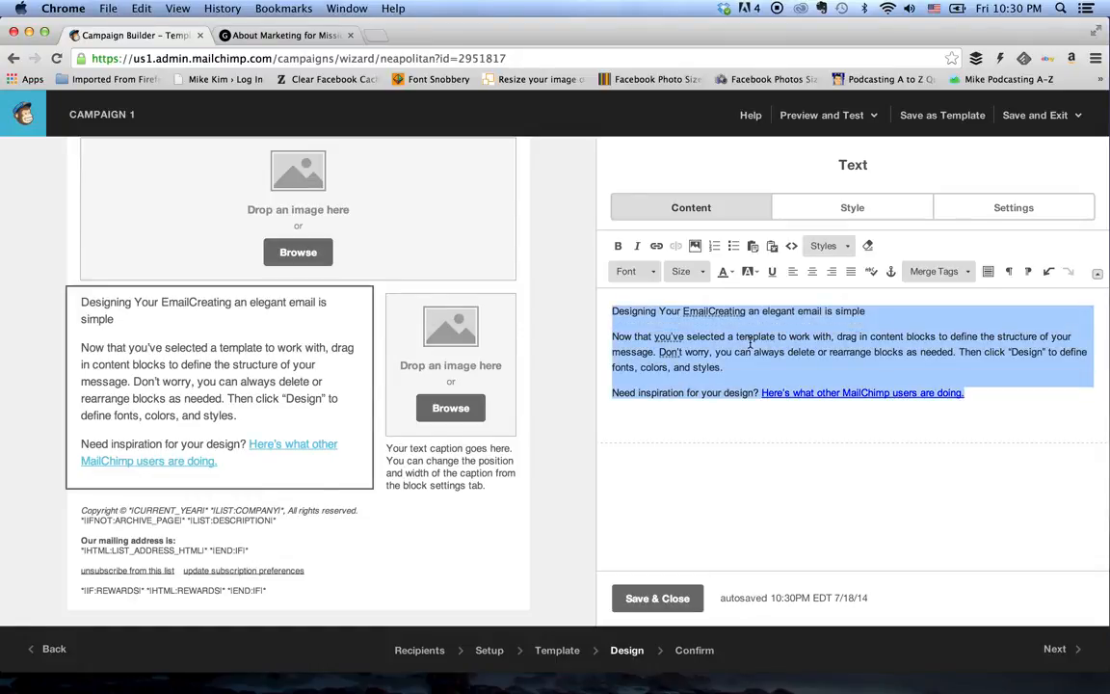
pyautogui.press('BackSpace')
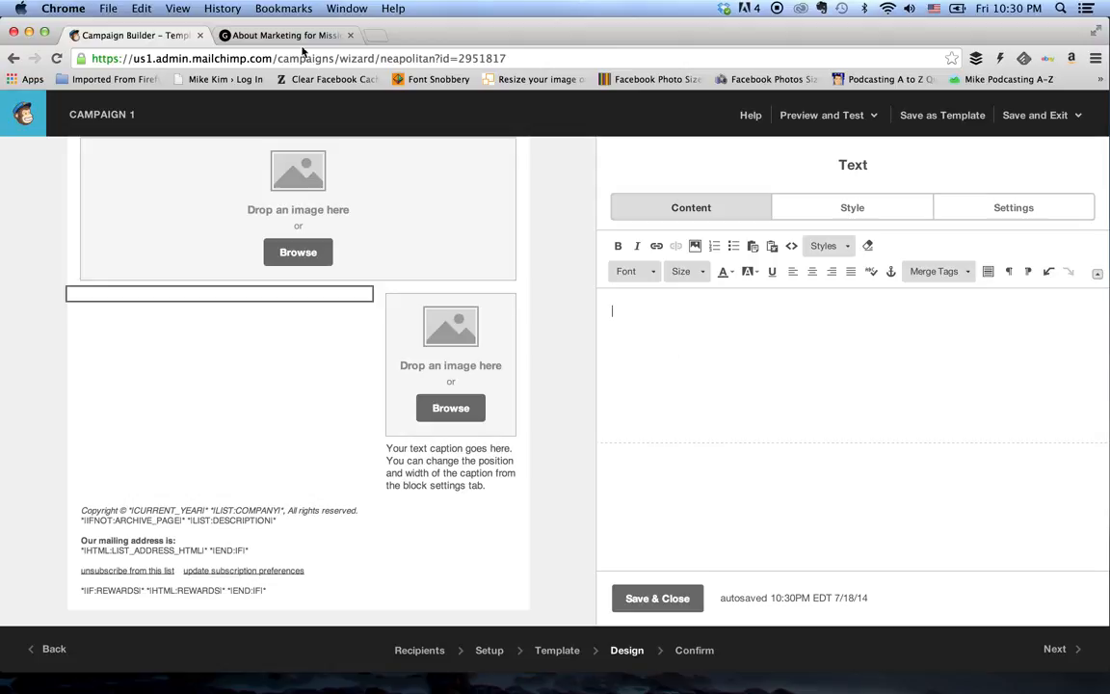
# Copy the About Marketing for Missionaries text from "First of all, thank you" through "I'm here to help." into the email's empty text block
pyautogui.click(276, 37)
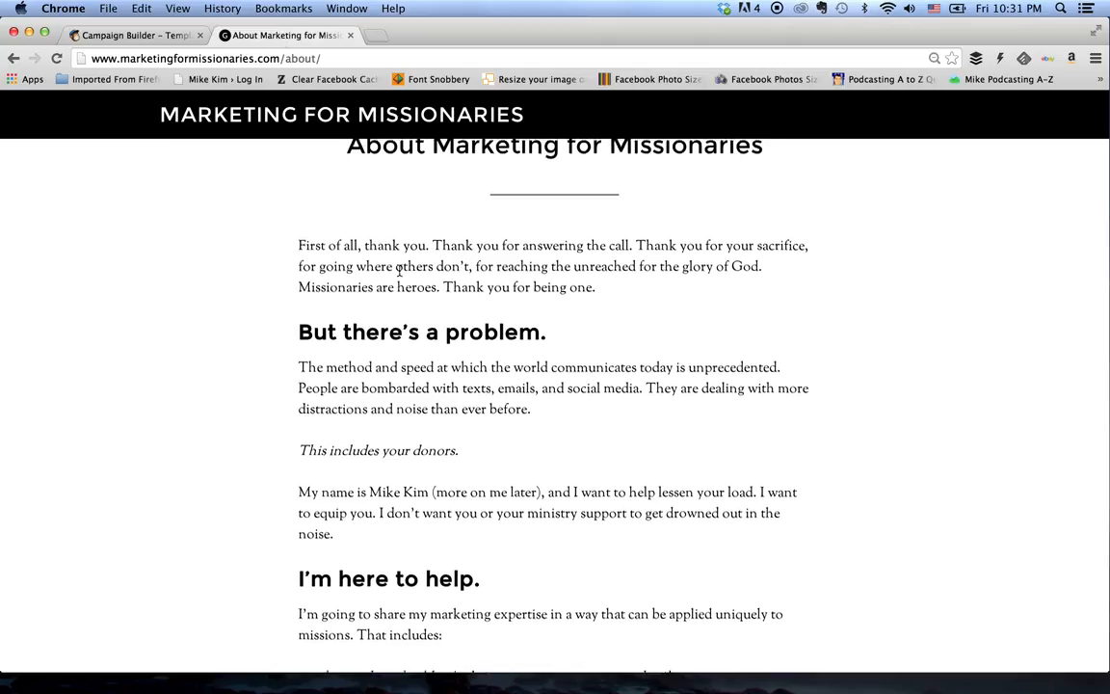
pyautogui.scroll(-3, 402, 318)
pyautogui.scroll(2, 399, 270)
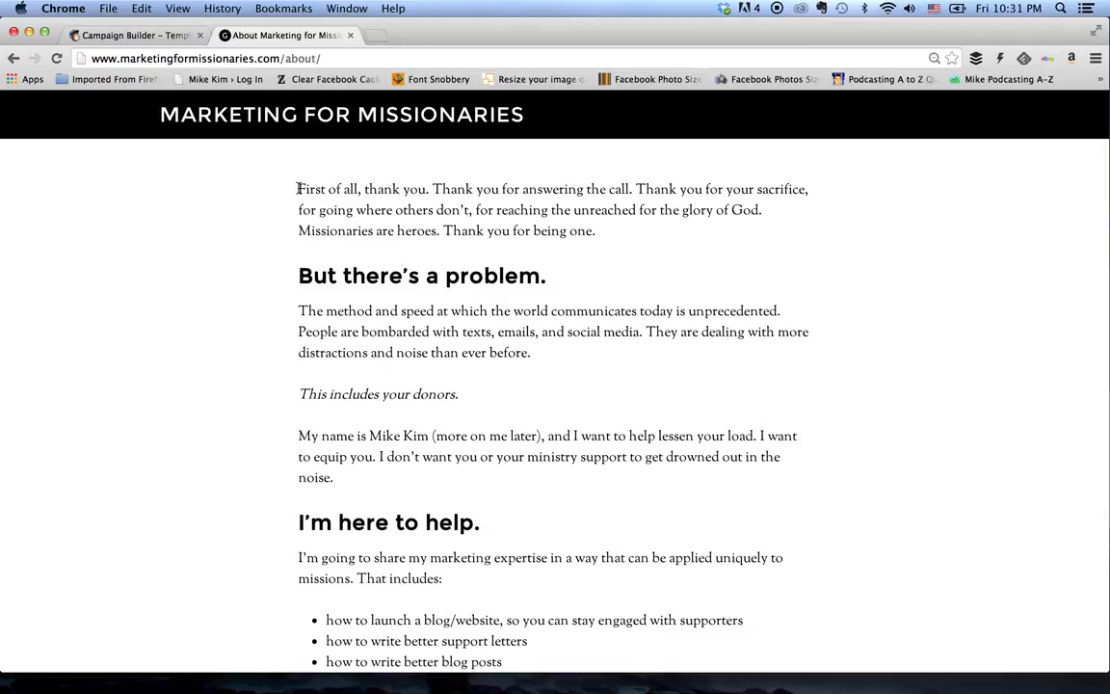
pyautogui.moveTo(298, 189); pyautogui.dragTo(492, 519)
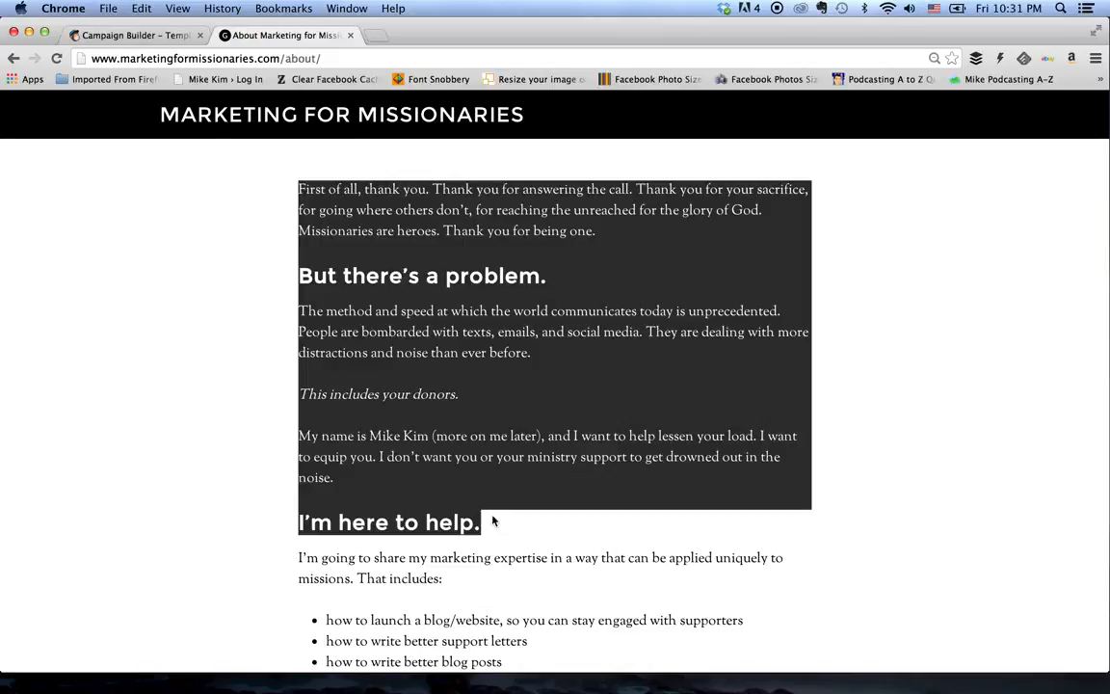
pyautogui.click(135, 35)
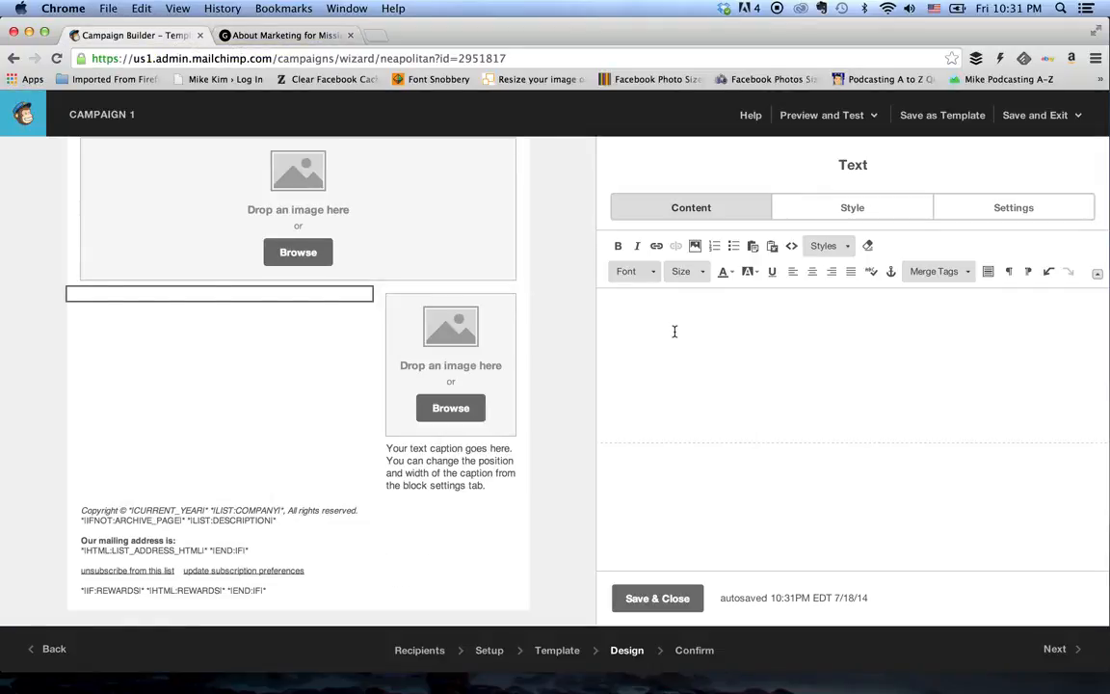
pyautogui.write('First of all, thank you. Thank you for answering the call. Thank you for your sacrifice, for going where others don’t, for reaching the unreached for the glory of God. Missionaries are heroes. Thank you for being one. But there’s a problem. The method and speed at which the world communicates today is unprecedented. People are bombarded with texts, emails, and social media. They are dealing with more distractions and noise than ever before.')
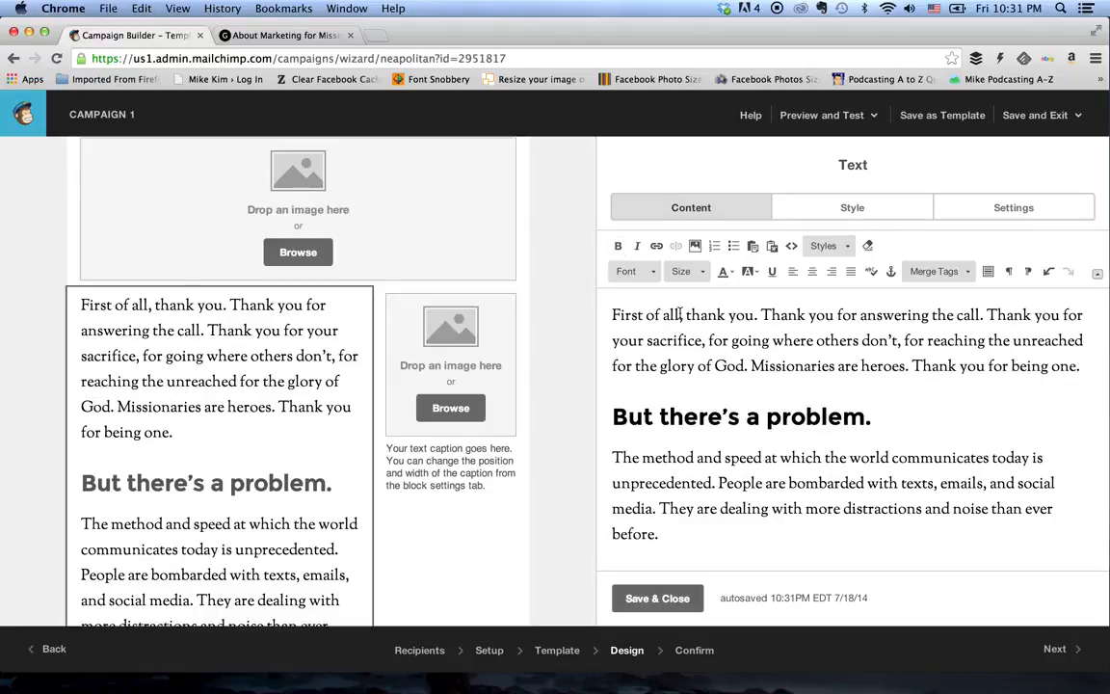
# Remove the formatting from all the pasted text in the email's main text block
pyautogui.press('super+a')
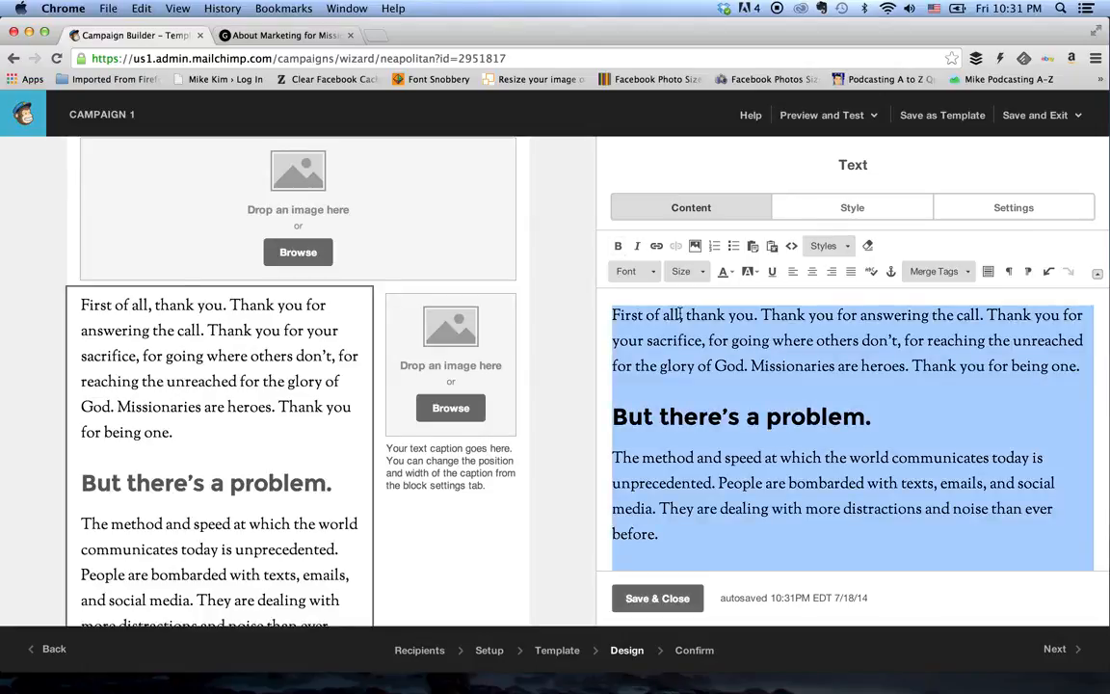
pyautogui.click(868, 247)
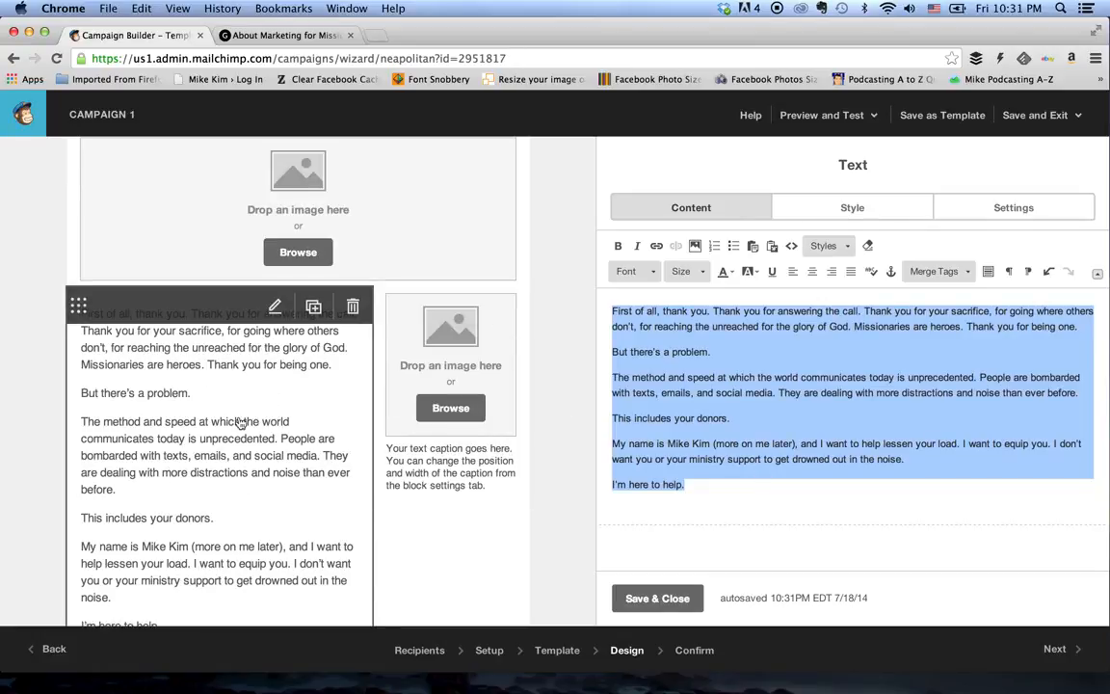
pyautogui.click(724, 353)
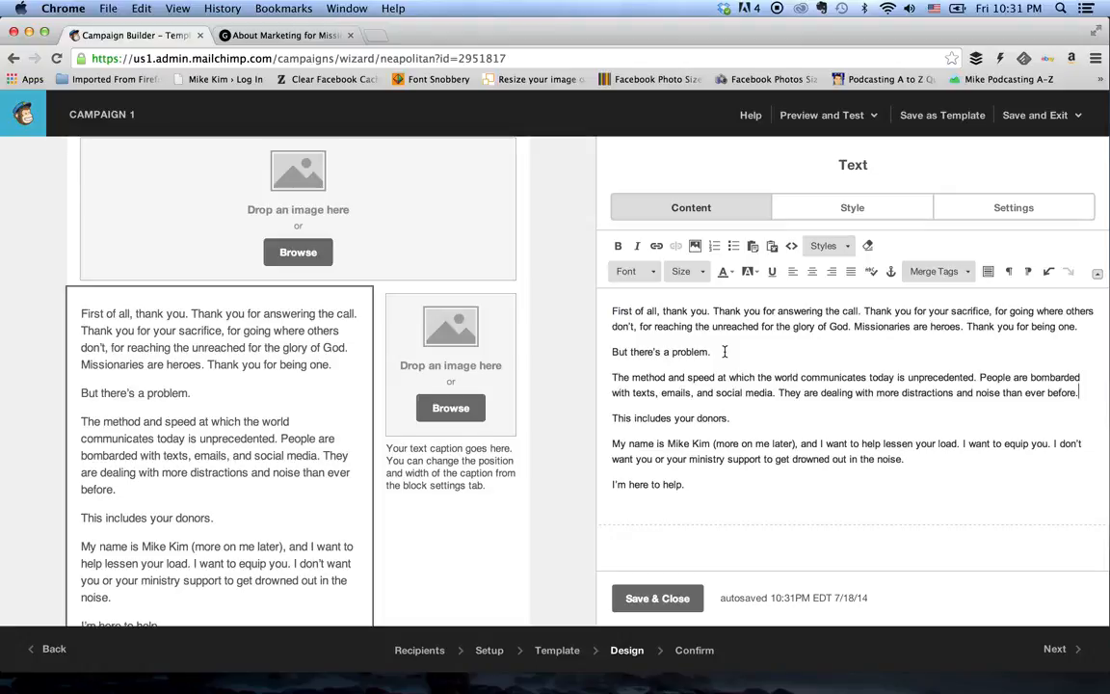
# Make the lines "But there's a problem.", "This includes your donors." and "I'm here to help." bold
pyautogui.moveTo(725, 353); pyautogui.dragTo(595, 347)
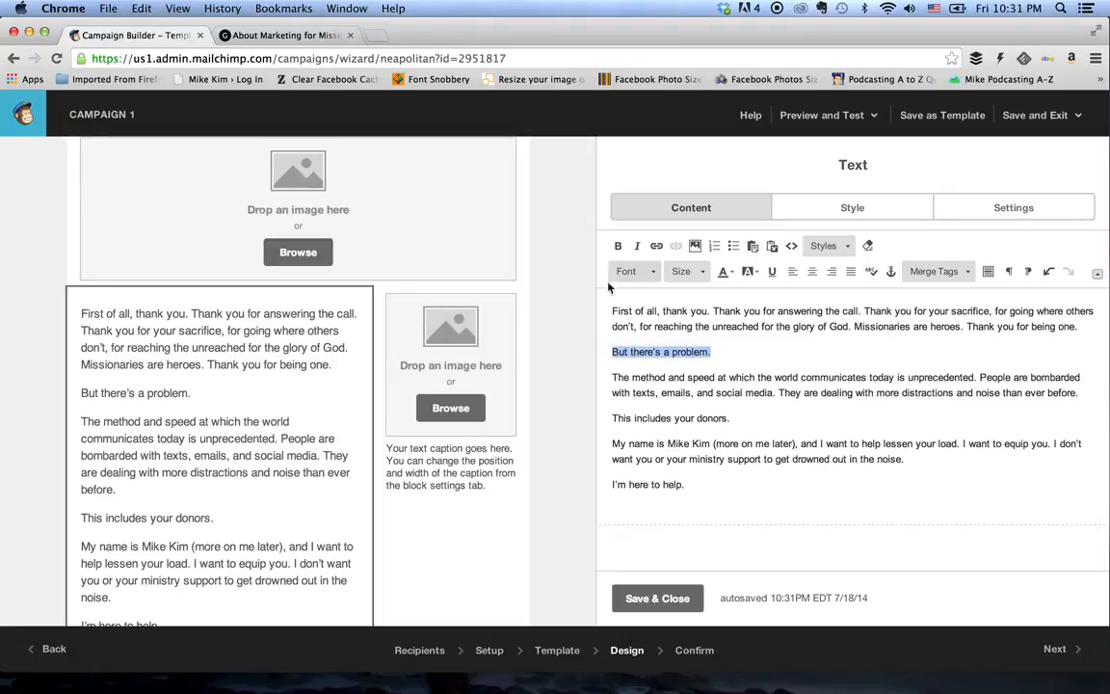
pyautogui.click(618, 245)
pyautogui.click(742, 420)
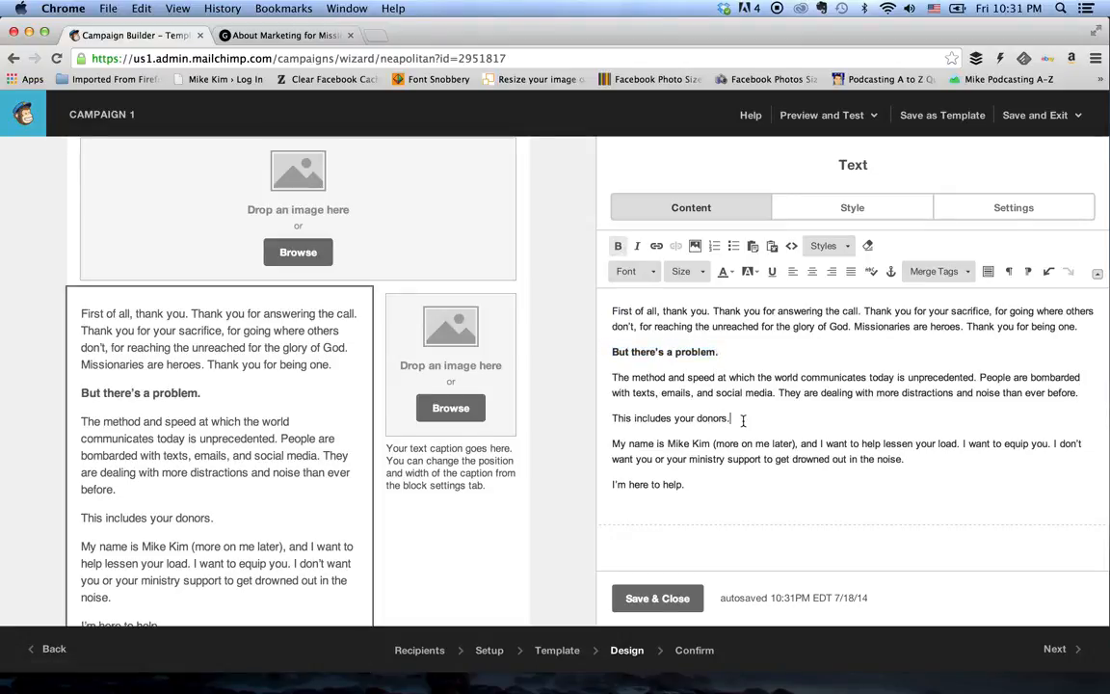
pyautogui.moveTo(743, 420); pyautogui.dragTo(596, 420)
pyautogui.click(618, 245)
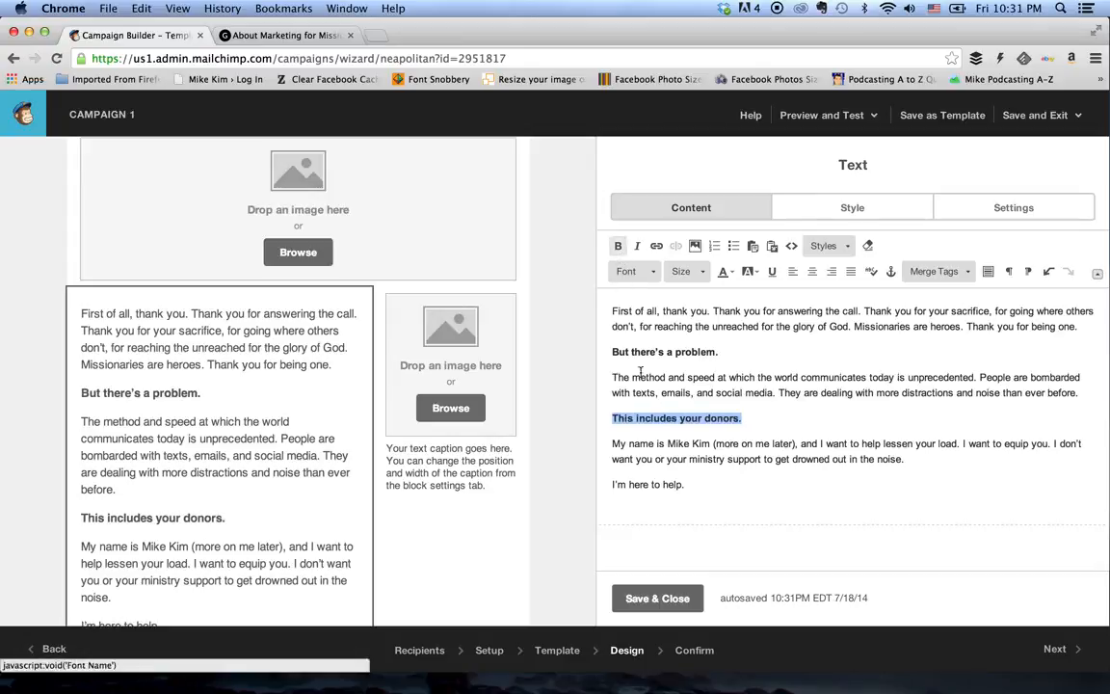
pyautogui.moveTo(690, 484); pyautogui.dragTo(613, 484)
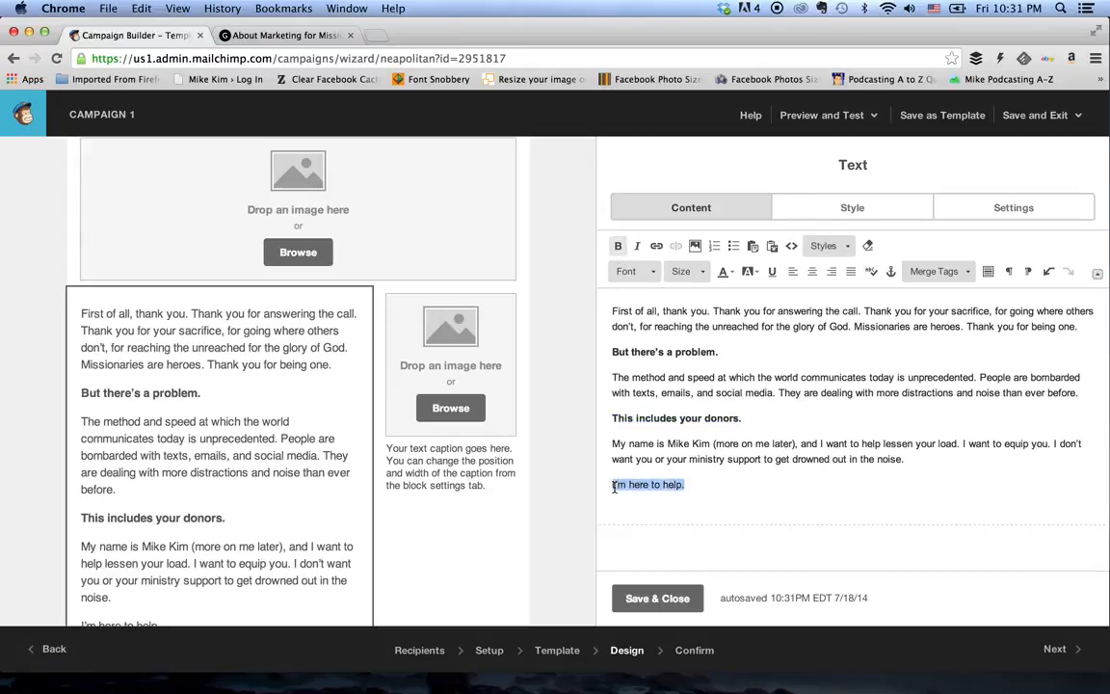
pyautogui.click(618, 245)
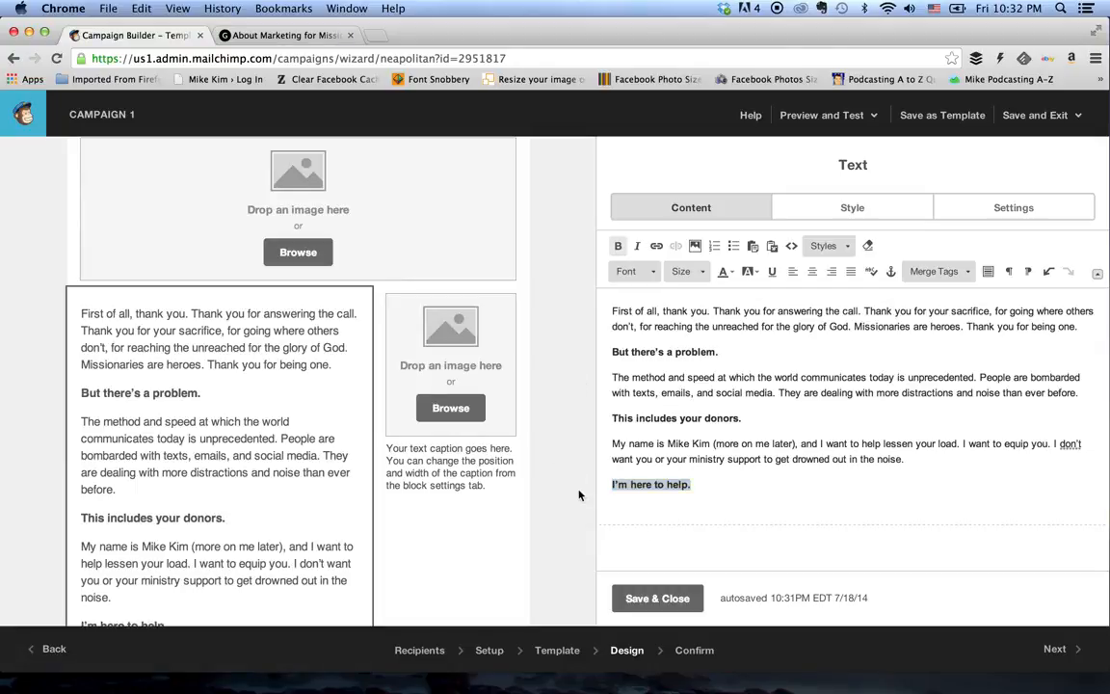
pyautogui.click(699, 486)
# Check the body text in the email preview, and save and close the text block
pyautogui.scroll(-2, 327, 472)
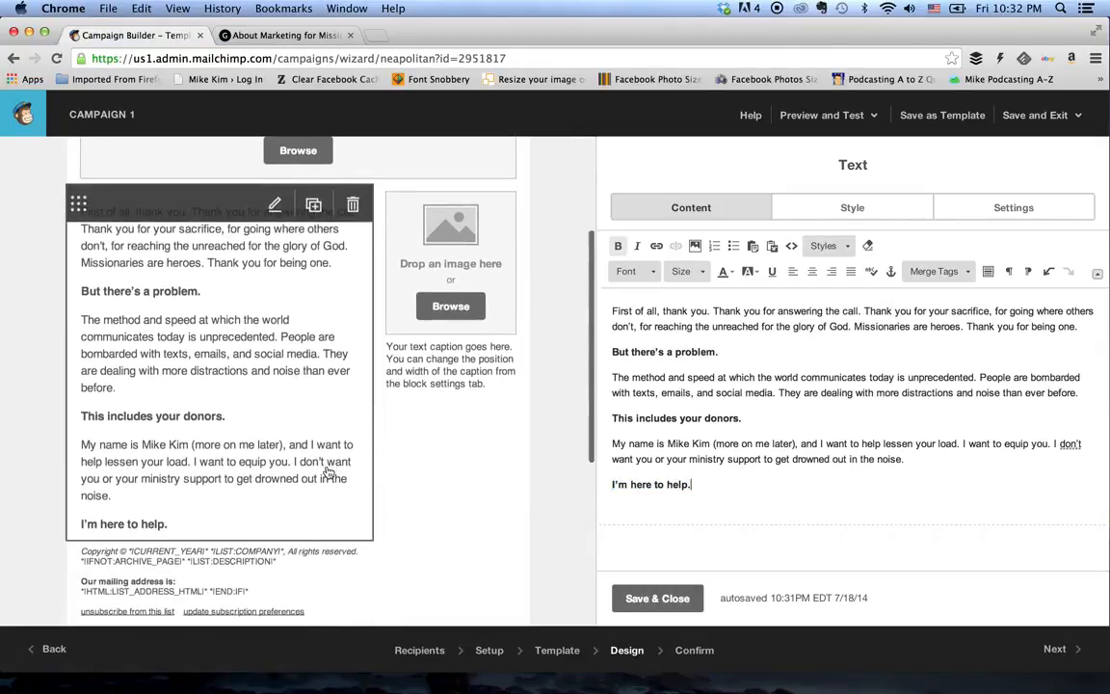
pyautogui.scroll(1, 328, 472)
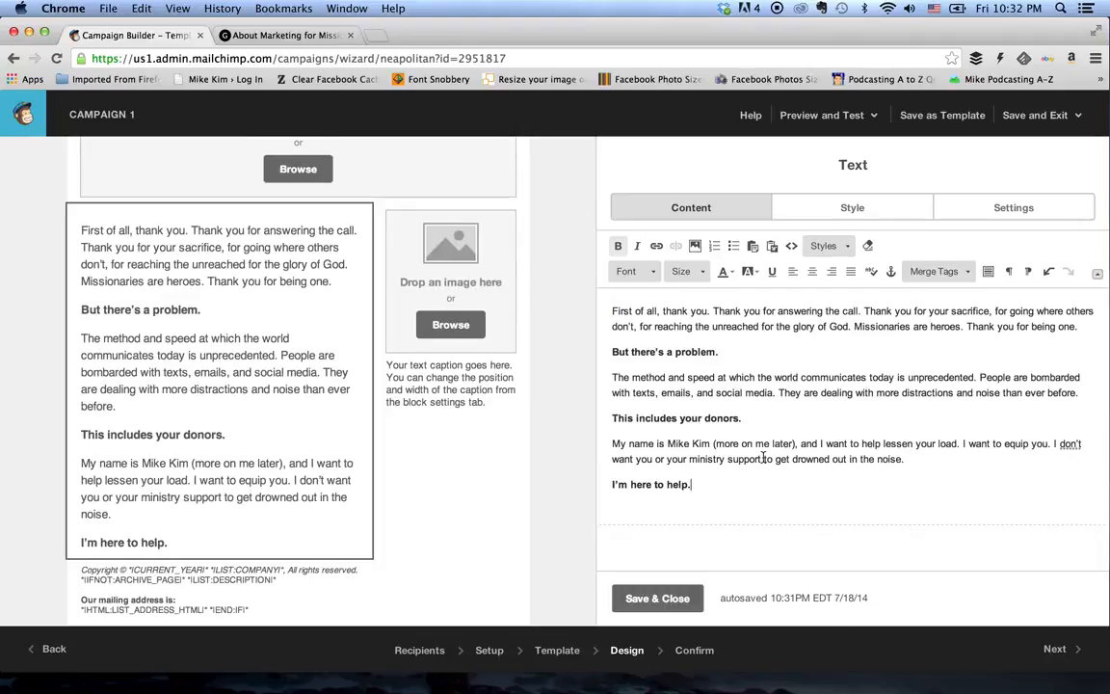
pyautogui.click(657, 598)
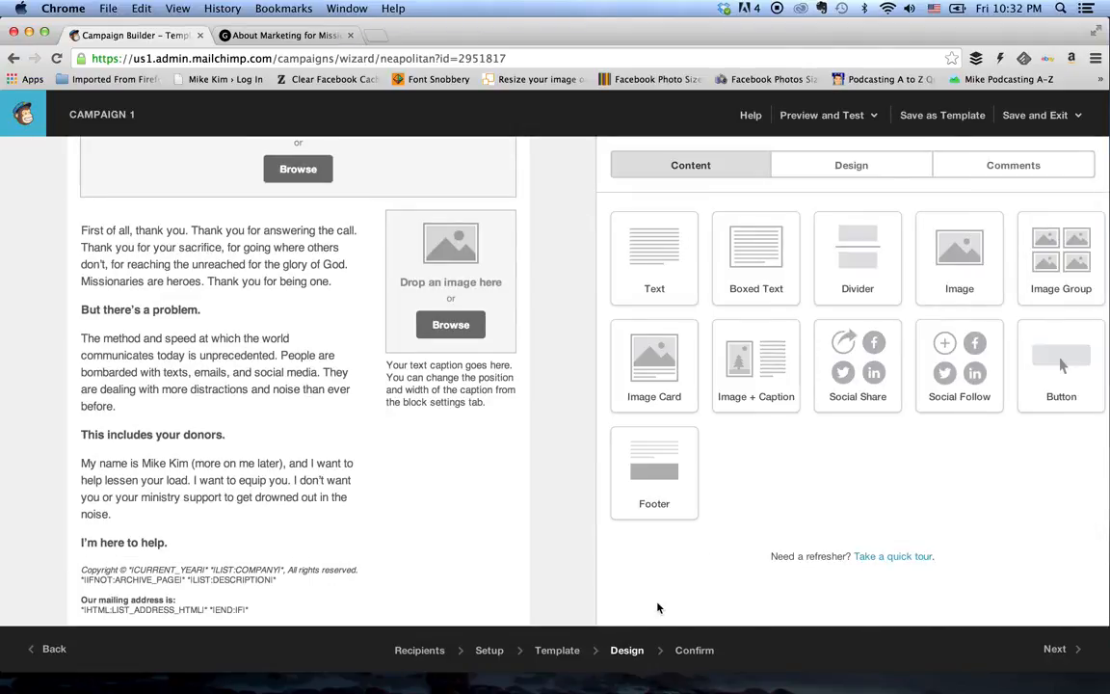
# Link the author's name in the body text to the author's website, set to open in a new window, and save the block
pyautogui.click(248, 404)
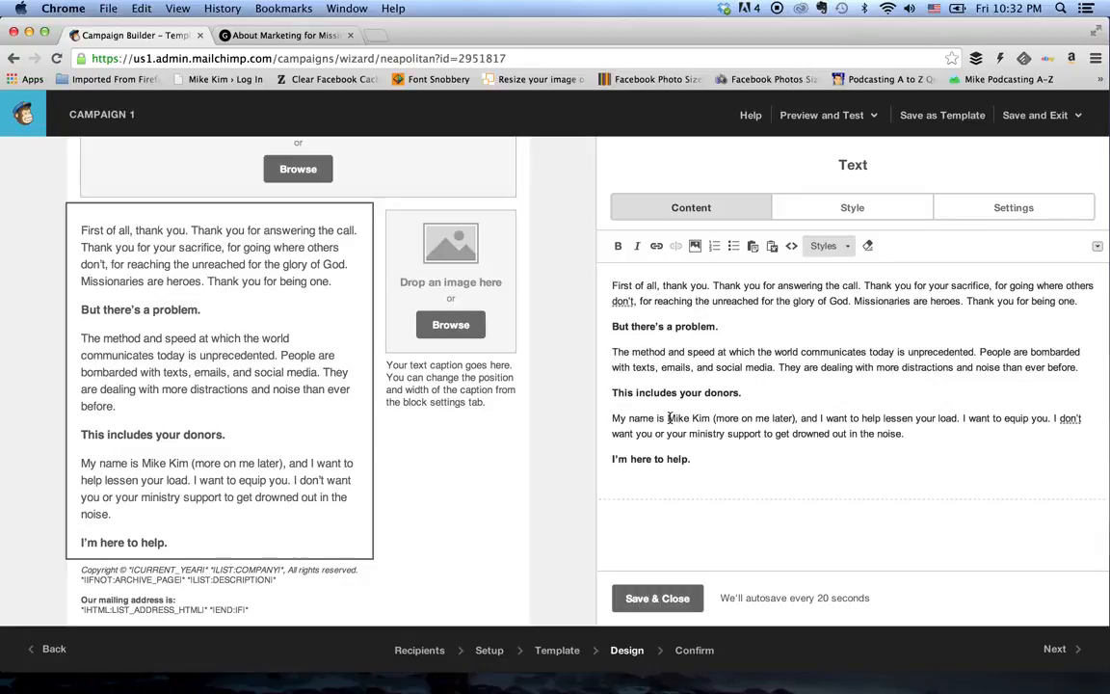
pyautogui.moveTo(668, 418); pyautogui.dragTo(708, 422)
pyautogui.click(656, 247)
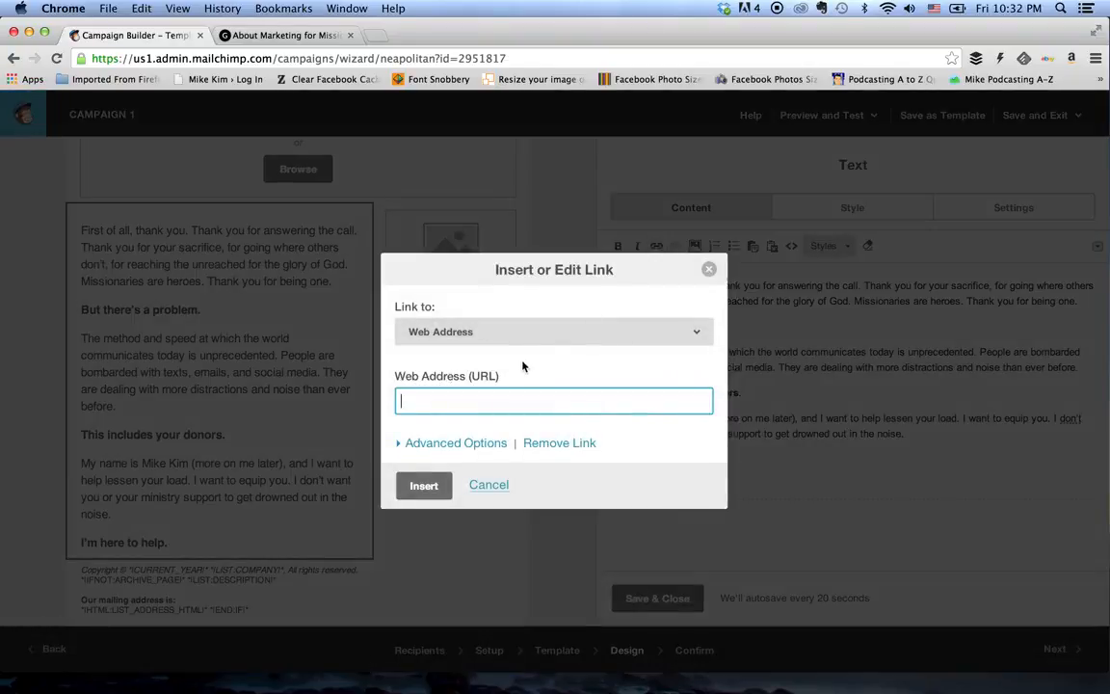
pyautogui.write('http://mikekim.tv')
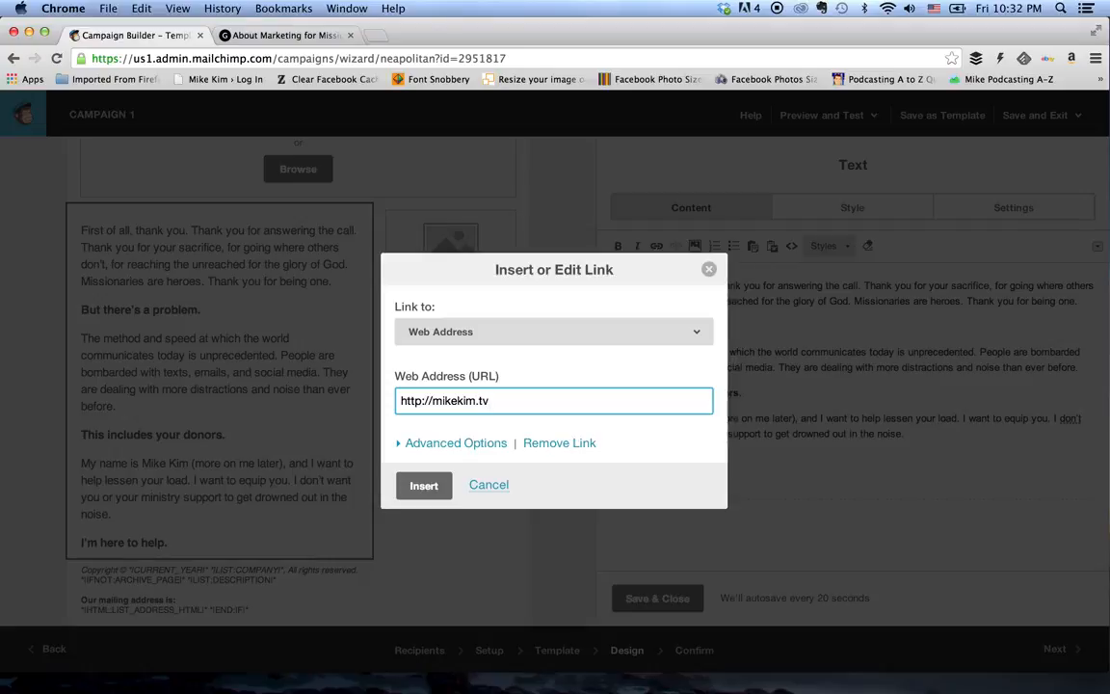
pyautogui.click(408, 445)
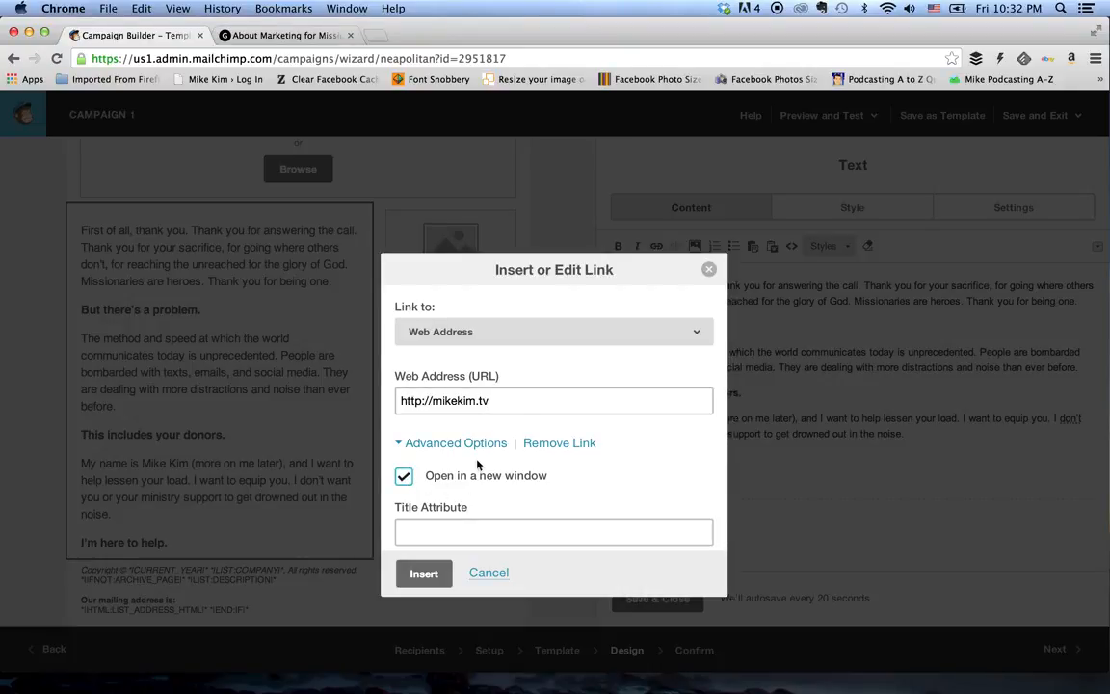
pyautogui.click(451, 401)
pyautogui.click(424, 572)
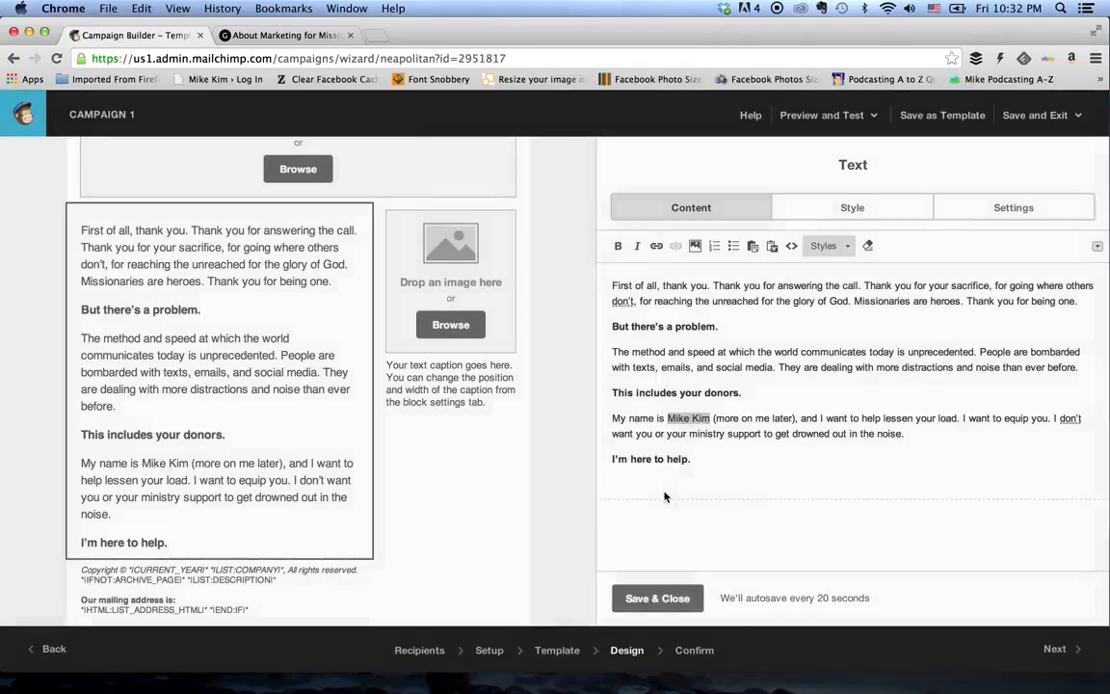
pyautogui.click(691, 442)
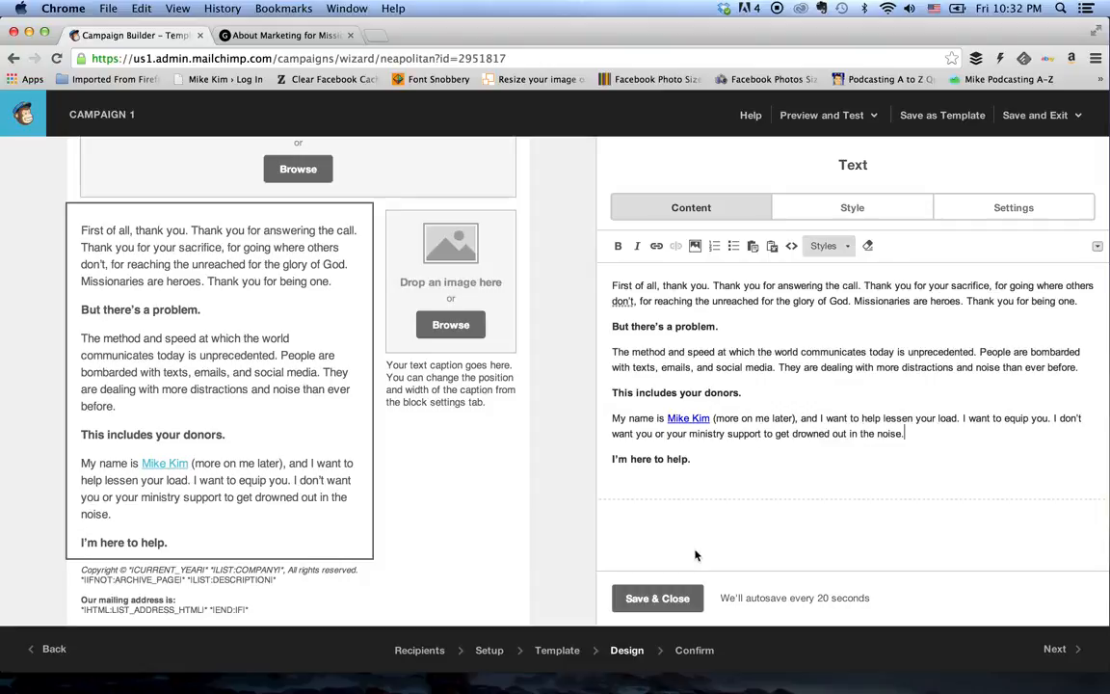
pyautogui.click(667, 596)
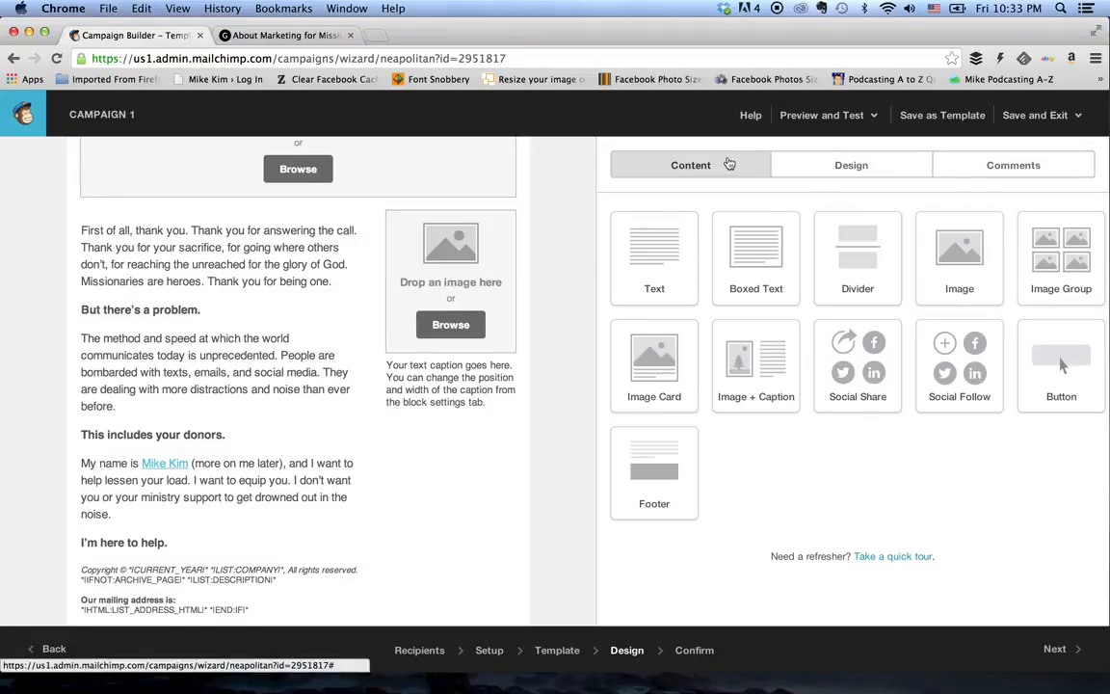
# Set the body text color to #000000 in the email's body design settings
pyautogui.click(827, 169)
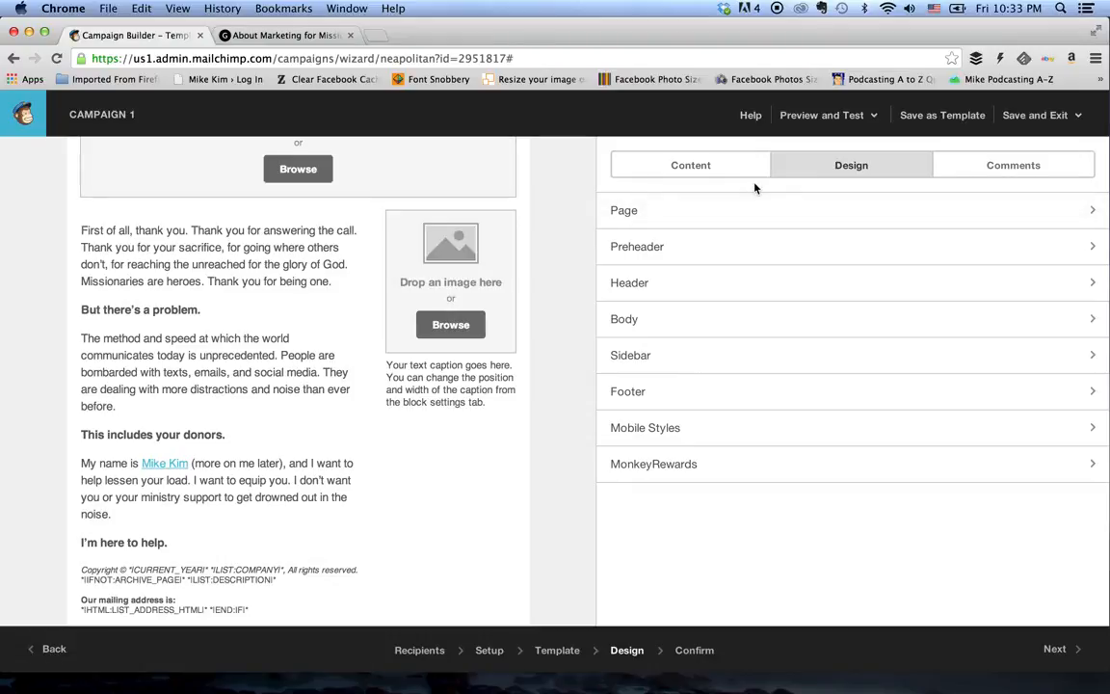
pyautogui.moveTo(164, 344)
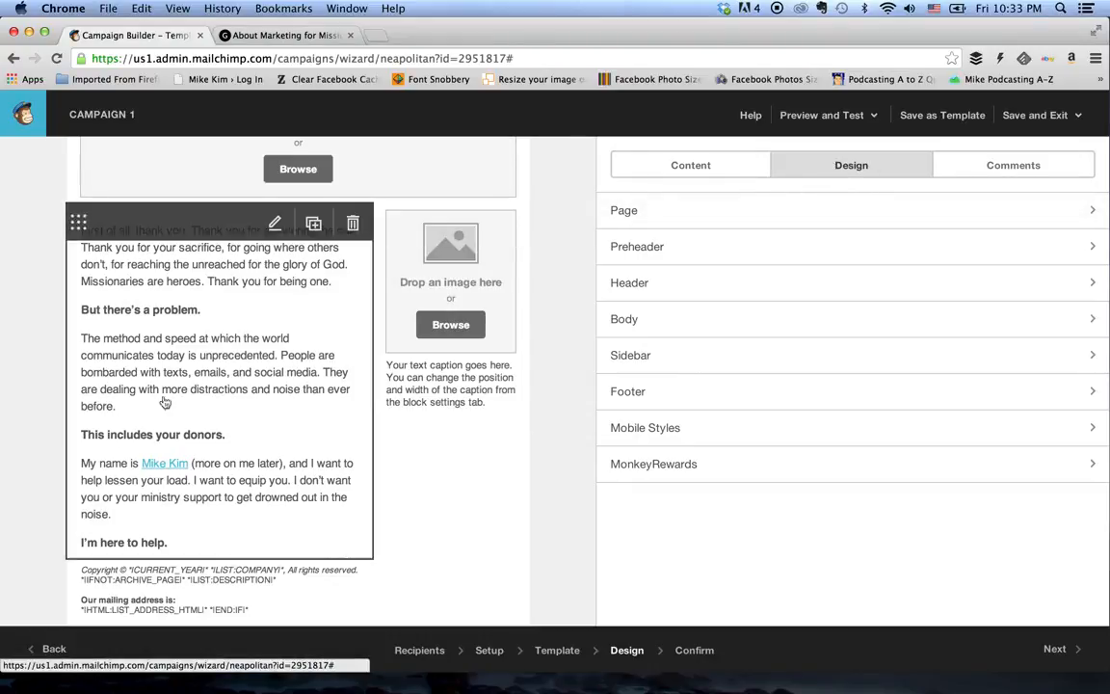
pyautogui.click(644, 326)
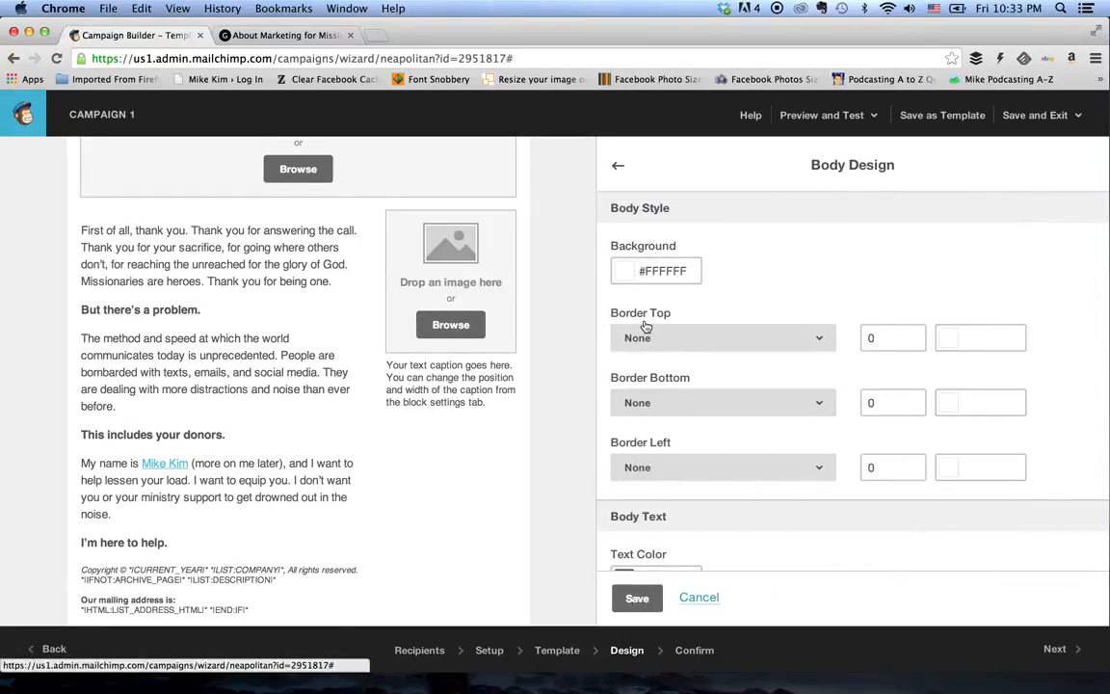
pyautogui.scroll(-3, 729, 275)
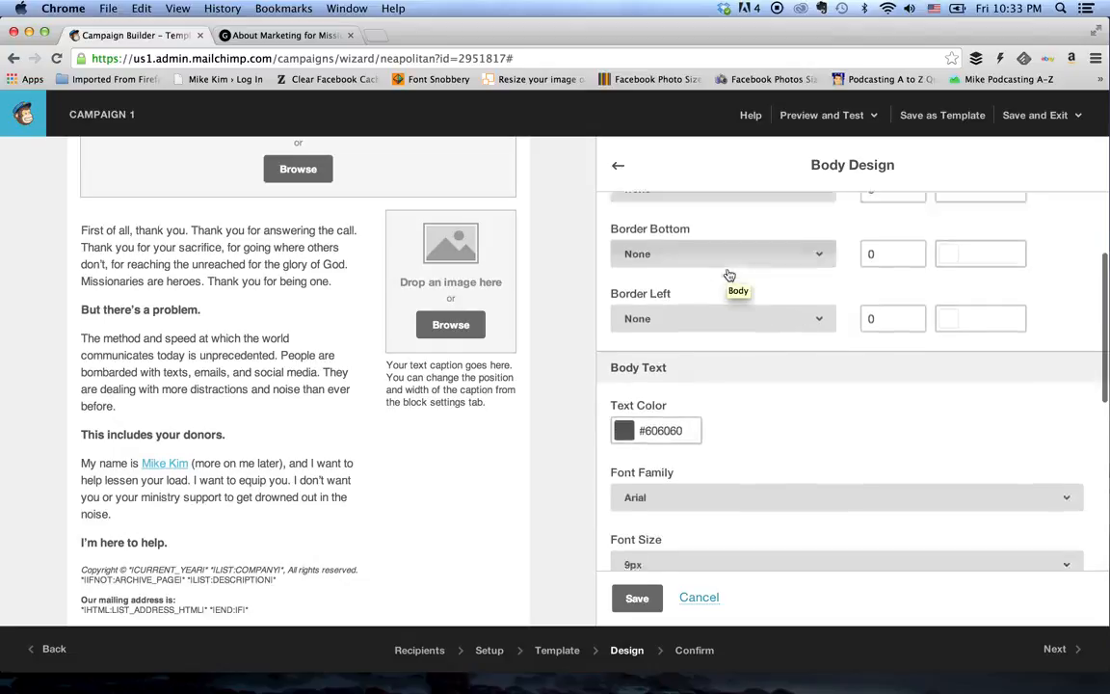
pyautogui.scroll(-2, 727, 277)
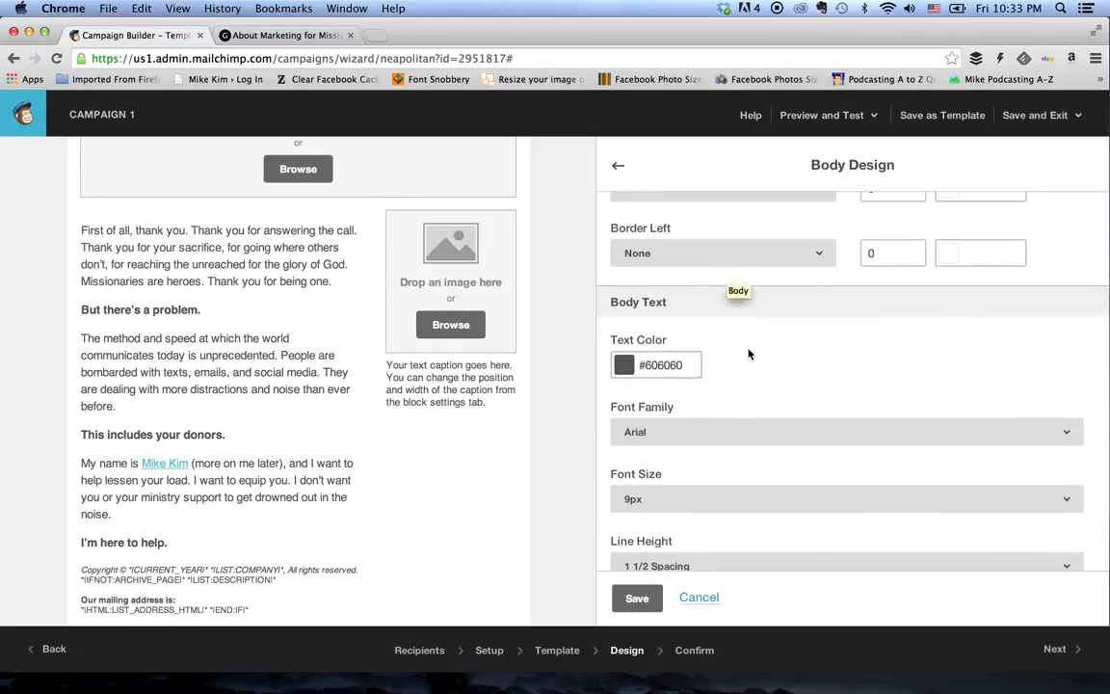
pyautogui.scroll(-1, 742, 347)
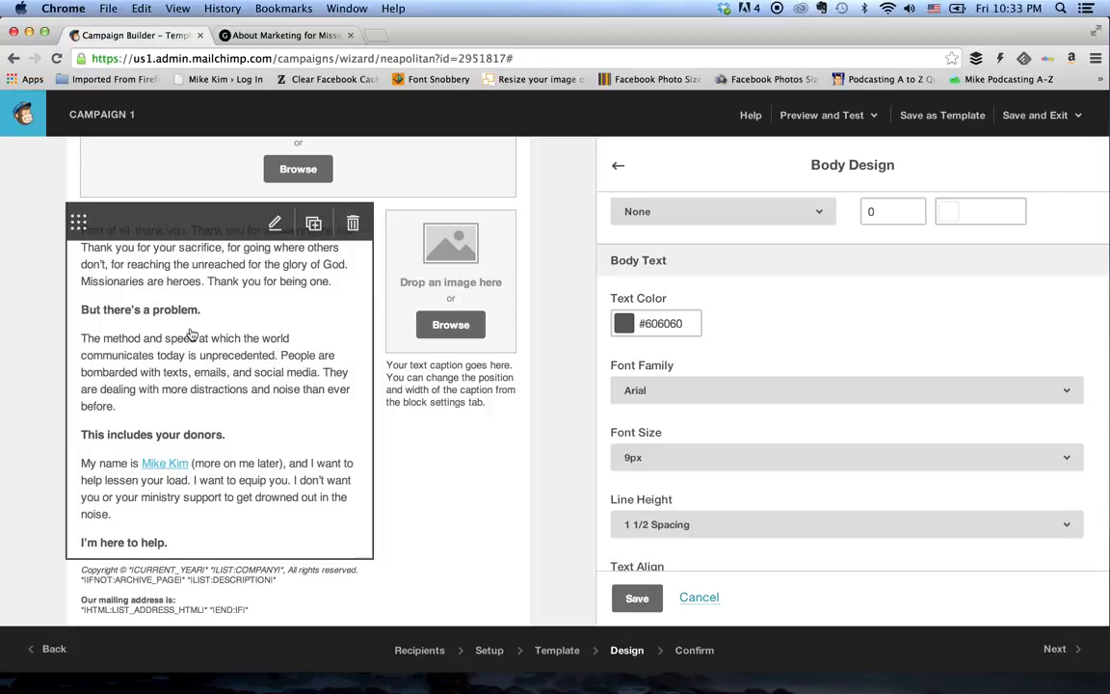
pyautogui.click(688, 328)
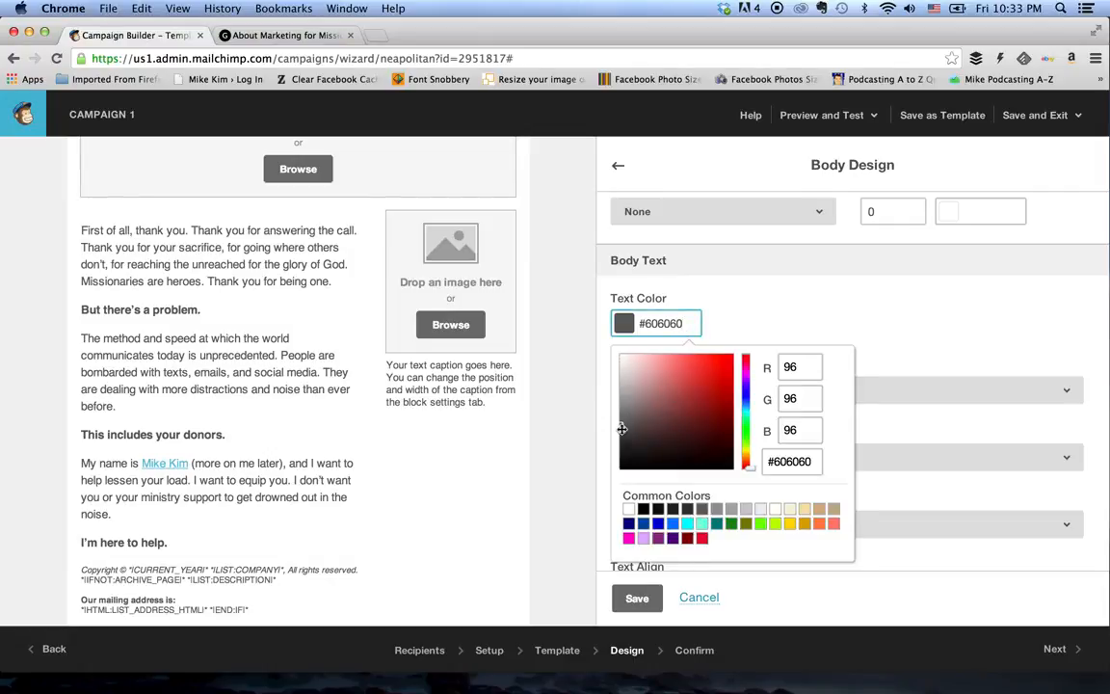
pyautogui.moveTo(622, 428); pyautogui.dragTo(625, 484)
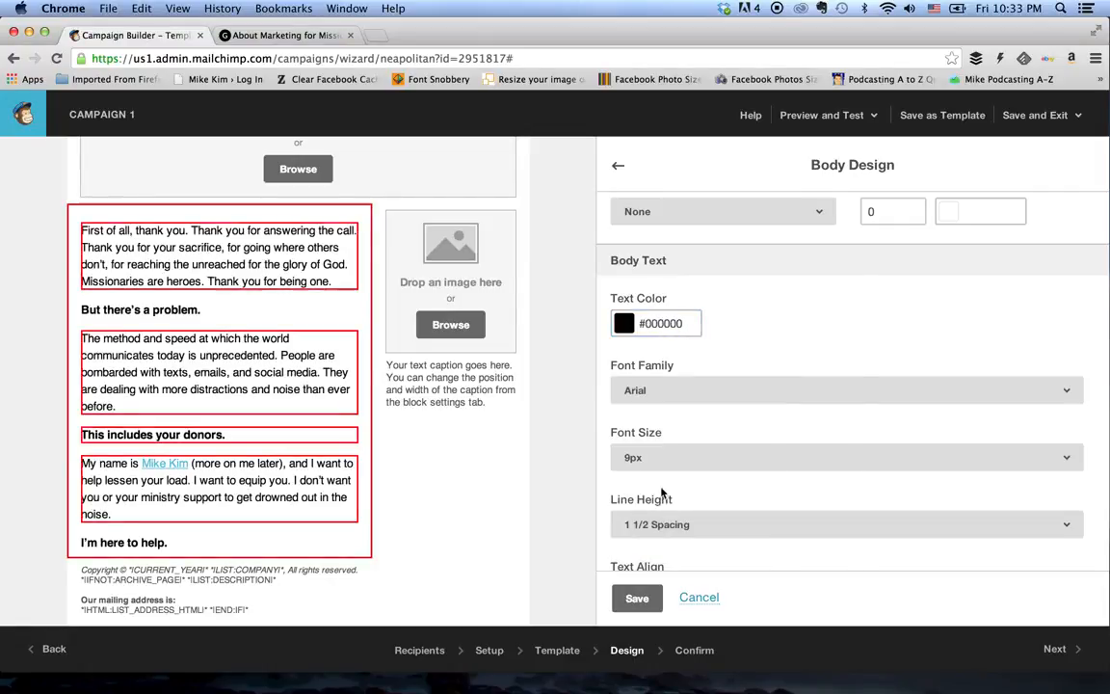
# Examine the available body font sizes and the line height, alignment and link style options in the body design settings
pyautogui.click(705, 464)
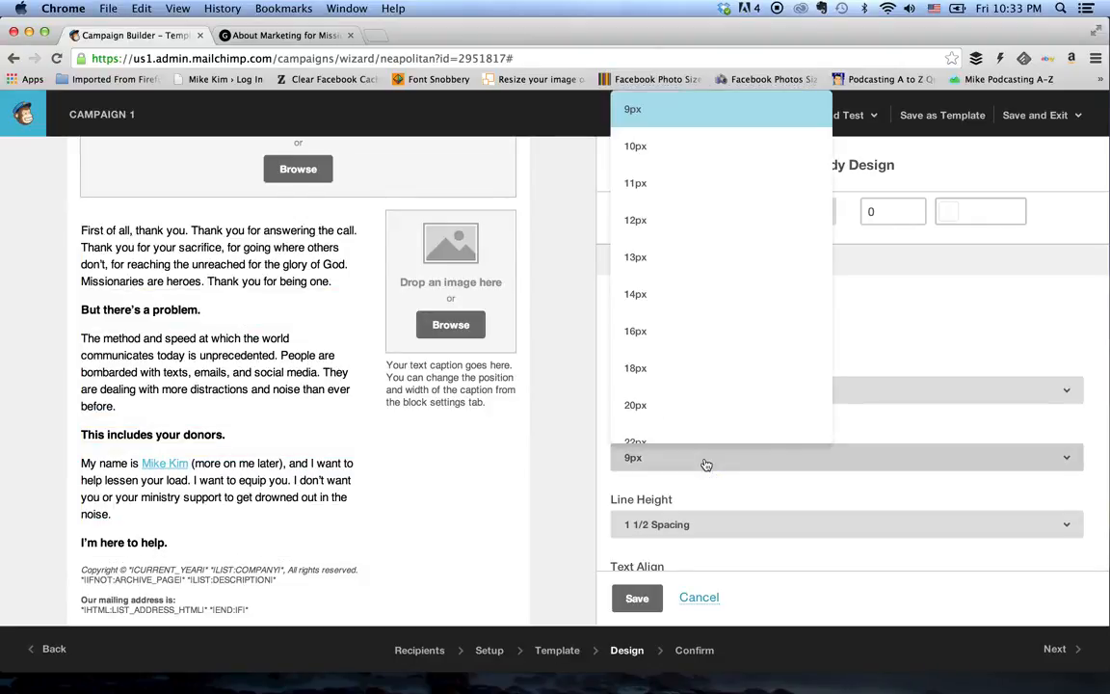
pyautogui.click(917, 328)
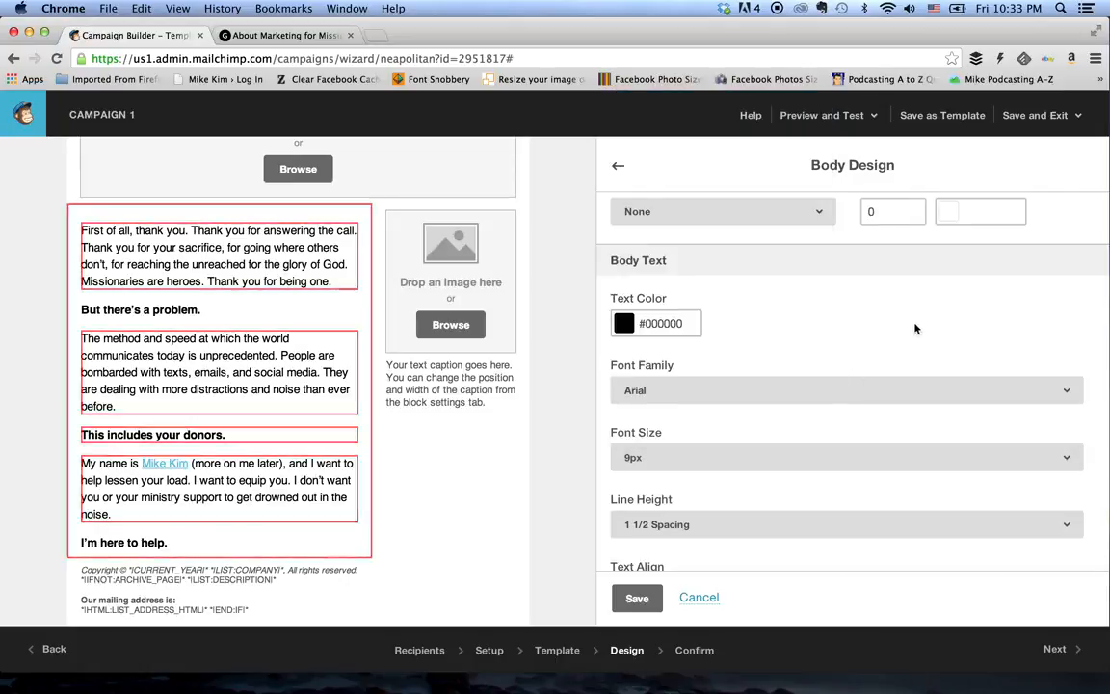
pyautogui.scroll(-4, 723, 451)
pyautogui.scroll(-2, 723, 451)
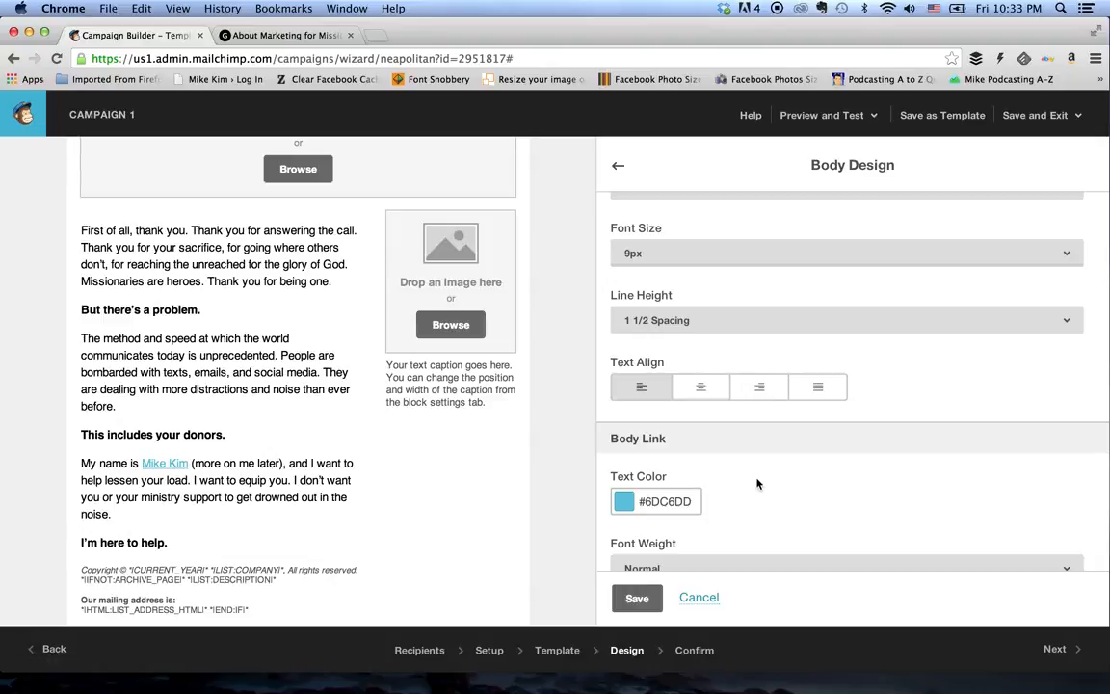
pyautogui.scroll(-4, 758, 484)
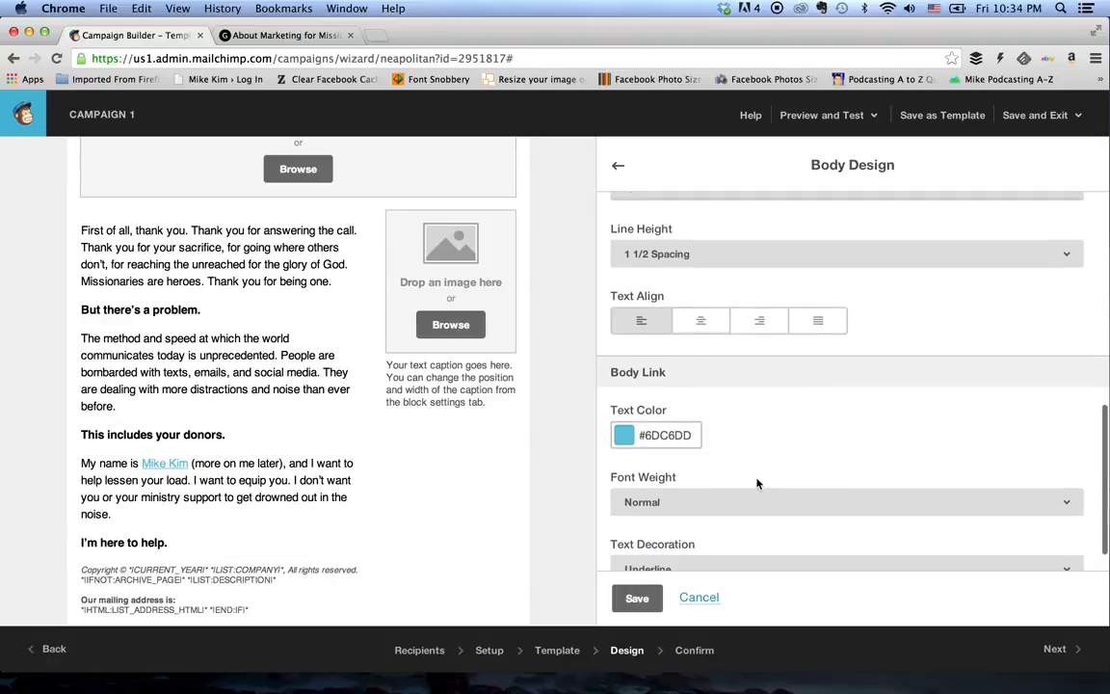
# Set the body link text color to the blue #0000cd in the body design settings
pyautogui.click(665, 436)
pyautogui.scroll(-6, 788, 425)
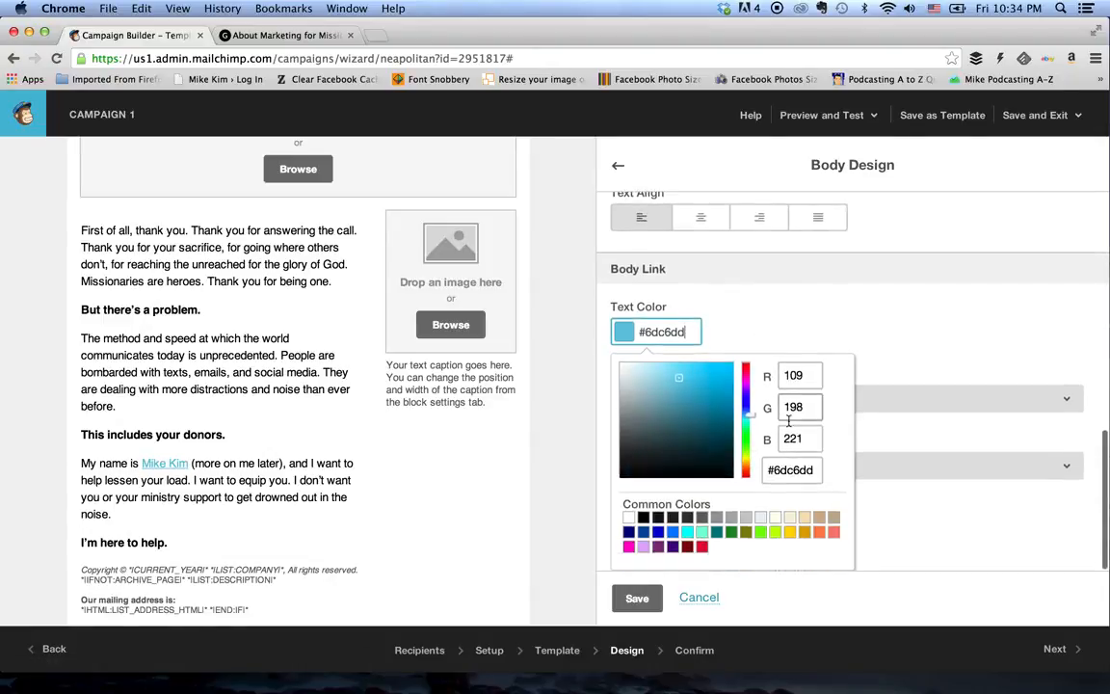
pyautogui.click(659, 532)
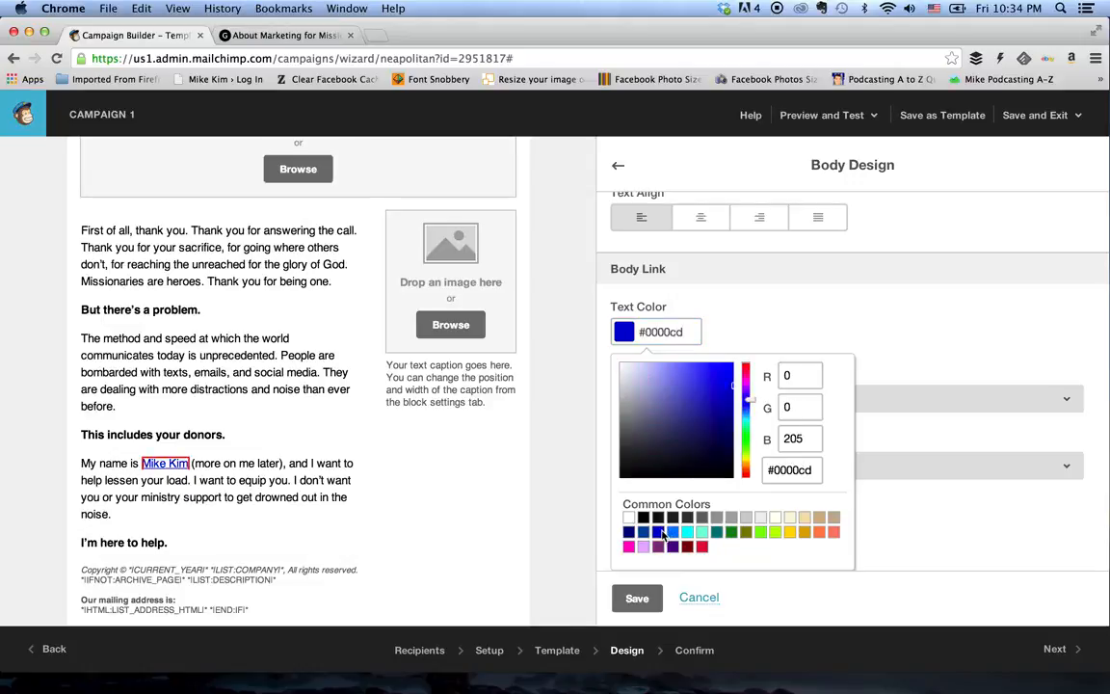
pyautogui.click(800, 285)
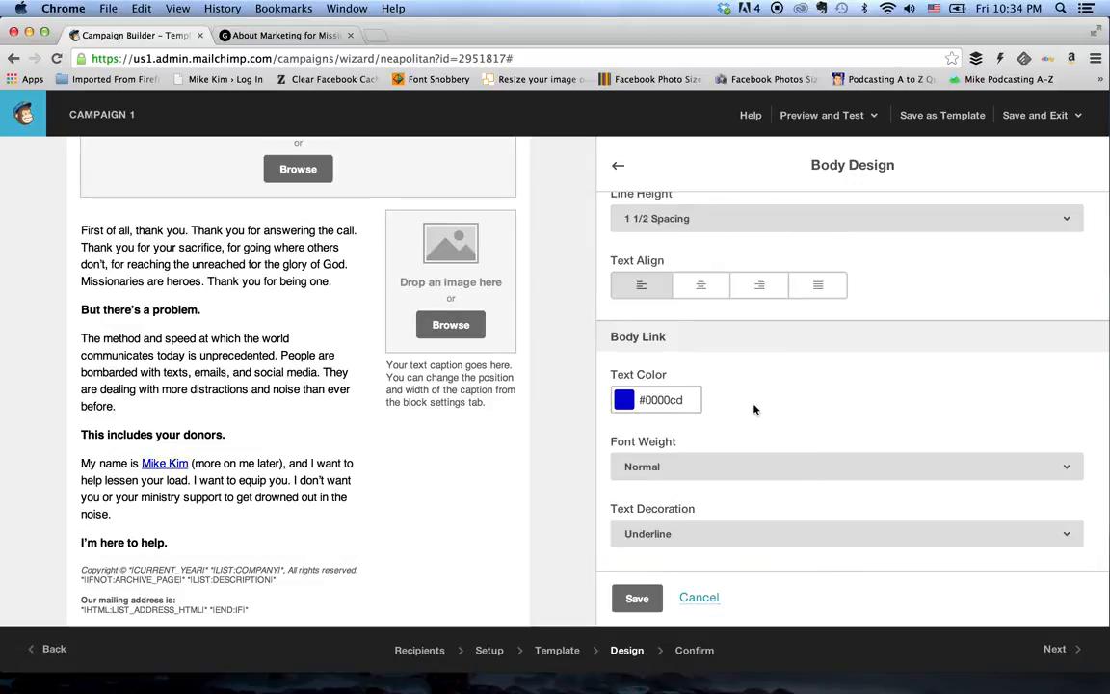
# Try the None and Line-Through text decorations on the body link
pyautogui.click(695, 539)
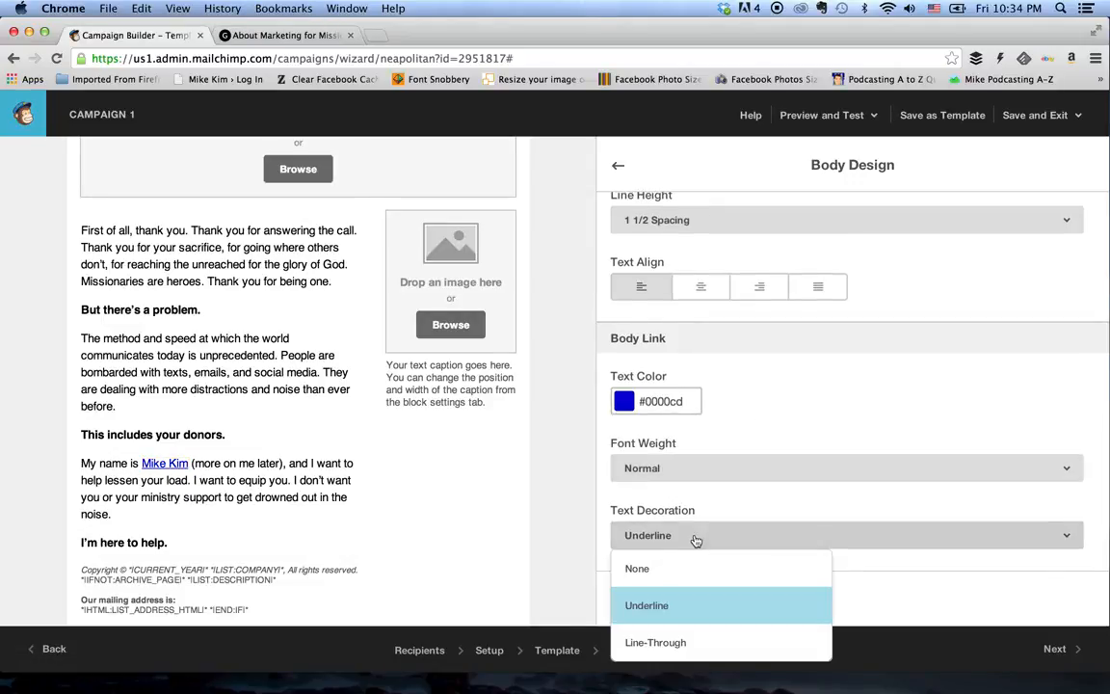
pyautogui.click(689, 582)
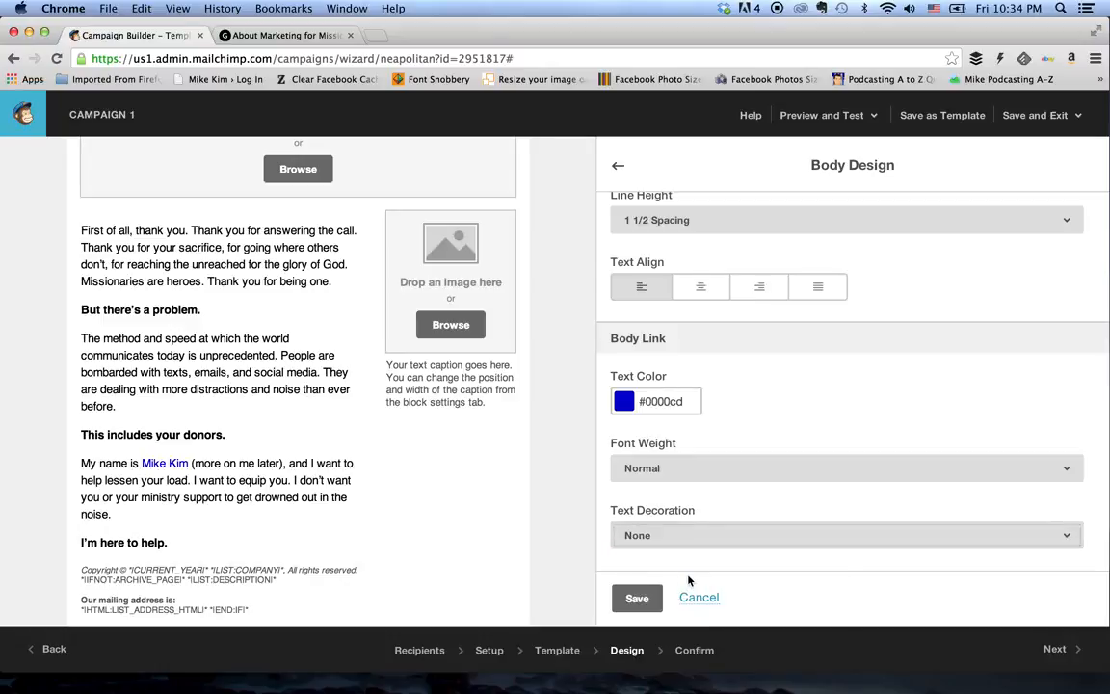
pyautogui.click(680, 535)
pyautogui.click(685, 640)
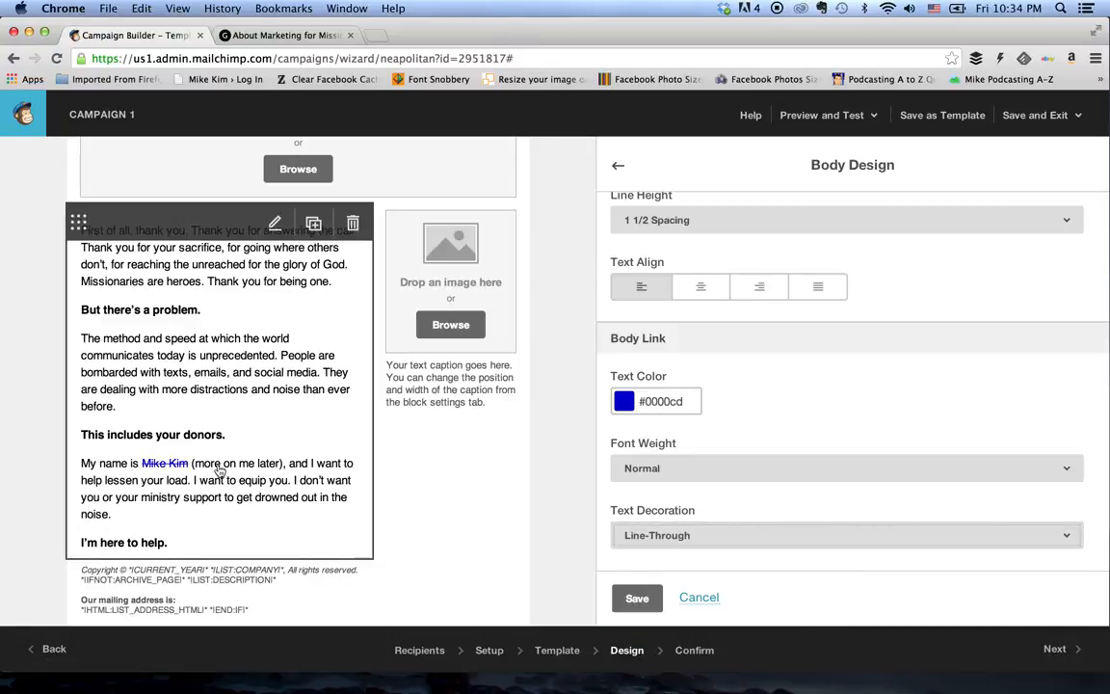
pyautogui.click(697, 533)
# Try the Bold font weight on the body link and return it to Normal
pyautogui.click(676, 475)
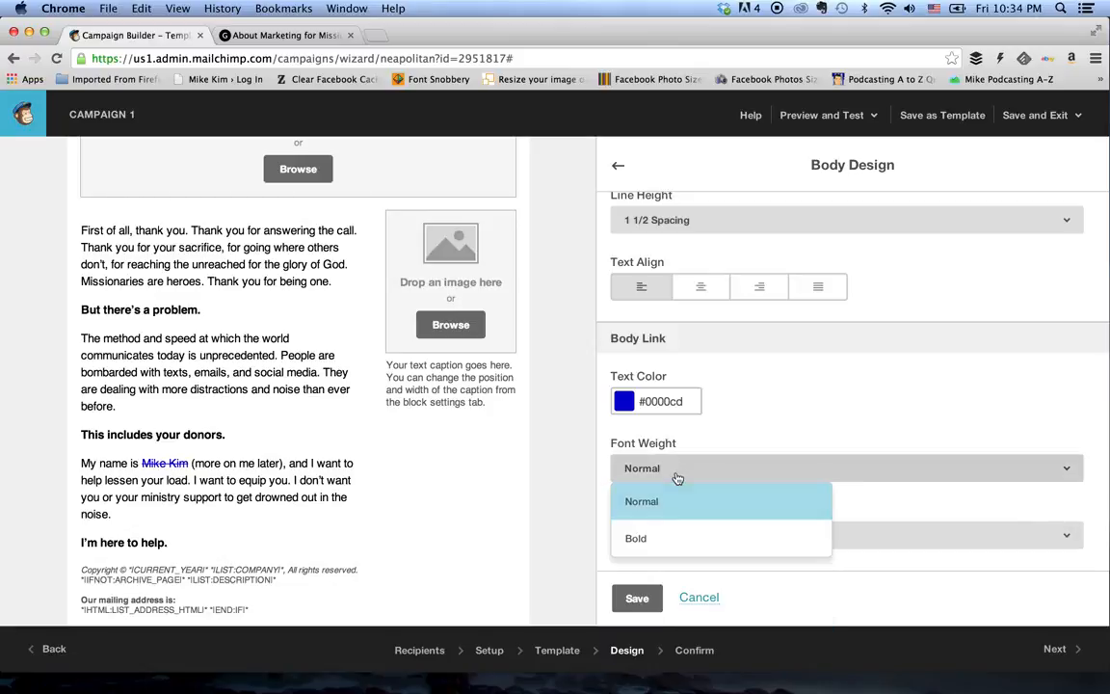
pyautogui.click(664, 539)
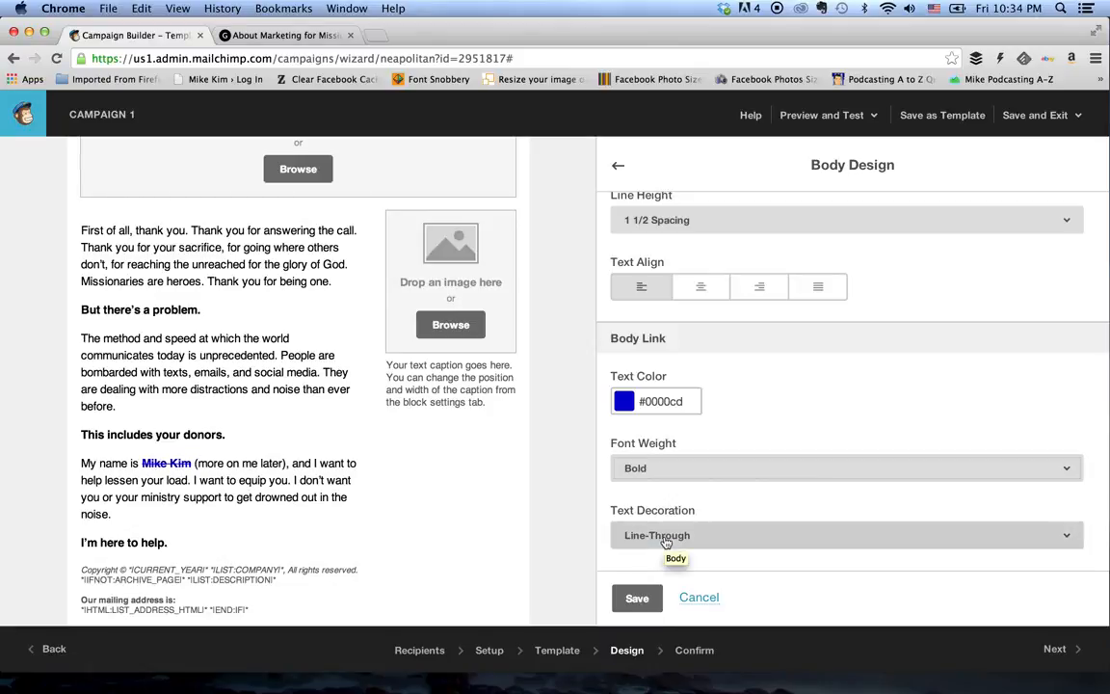
pyautogui.click(668, 467)
pyautogui.click(665, 503)
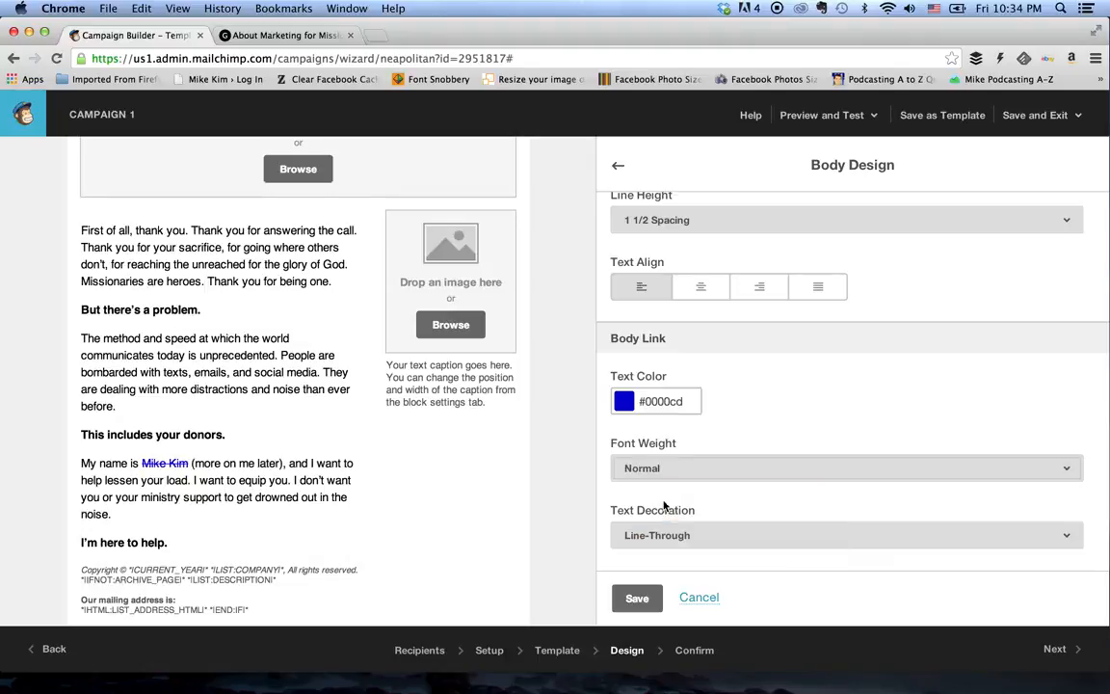
# Set the body link's text decoration to None and save the body design settings
pyautogui.click(698, 540)
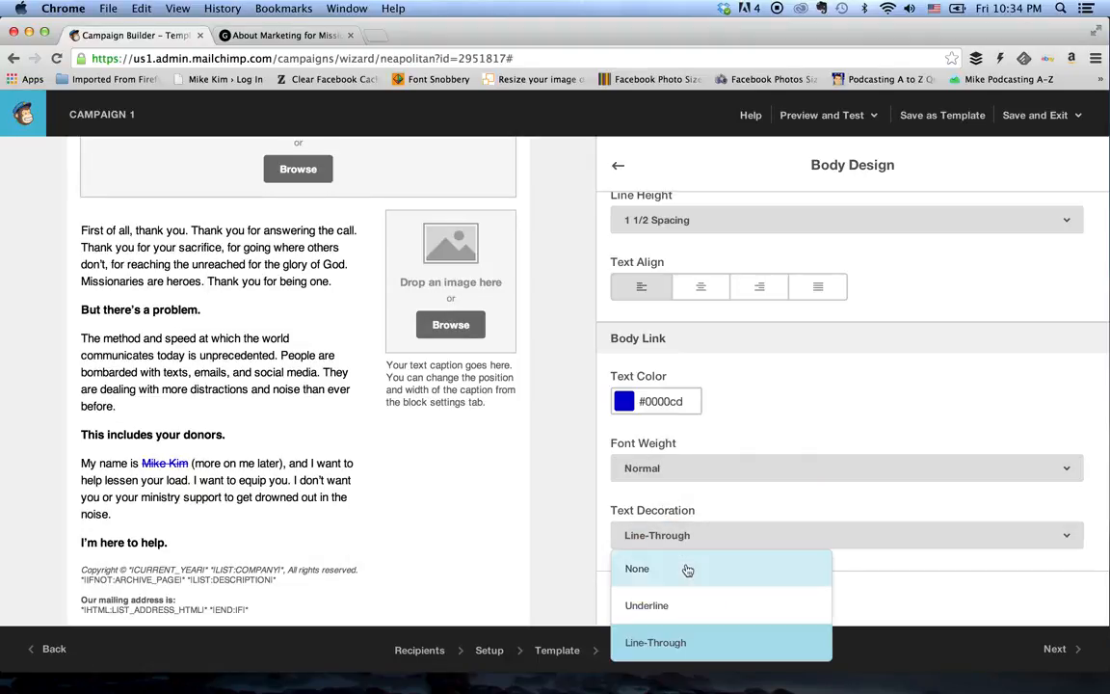
pyautogui.click(688, 569)
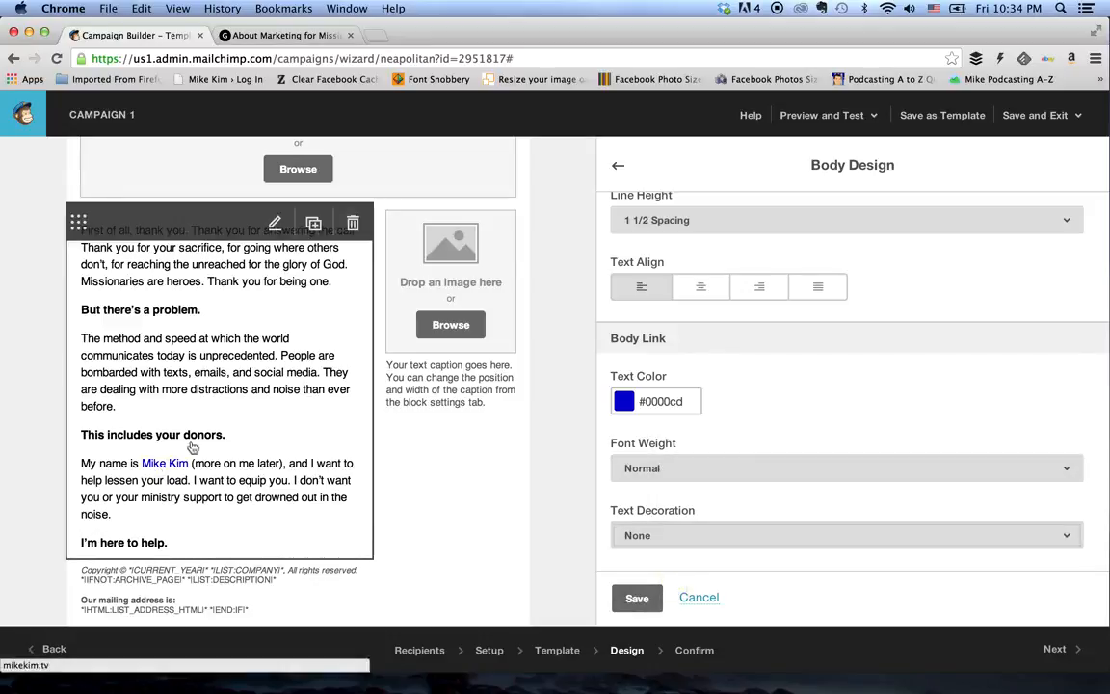
pyautogui.click(636, 598)
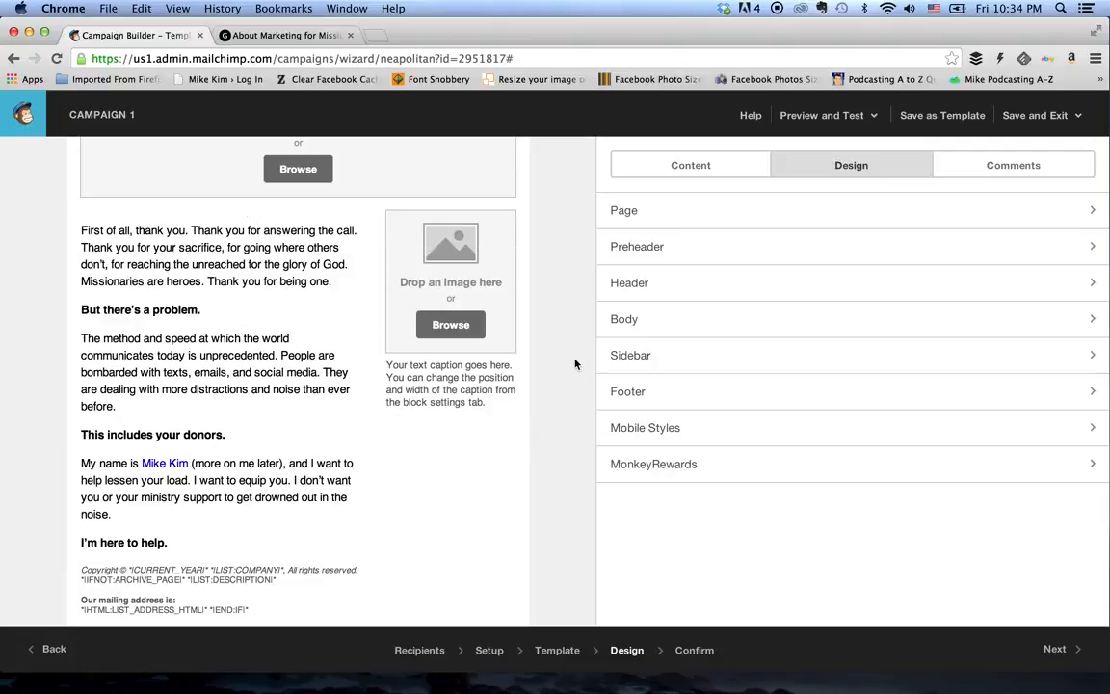
# Upload m4m pic.png from the desktop to the file manager and insert it in the large image block above the body text
pyautogui.scroll(3, 576, 363)
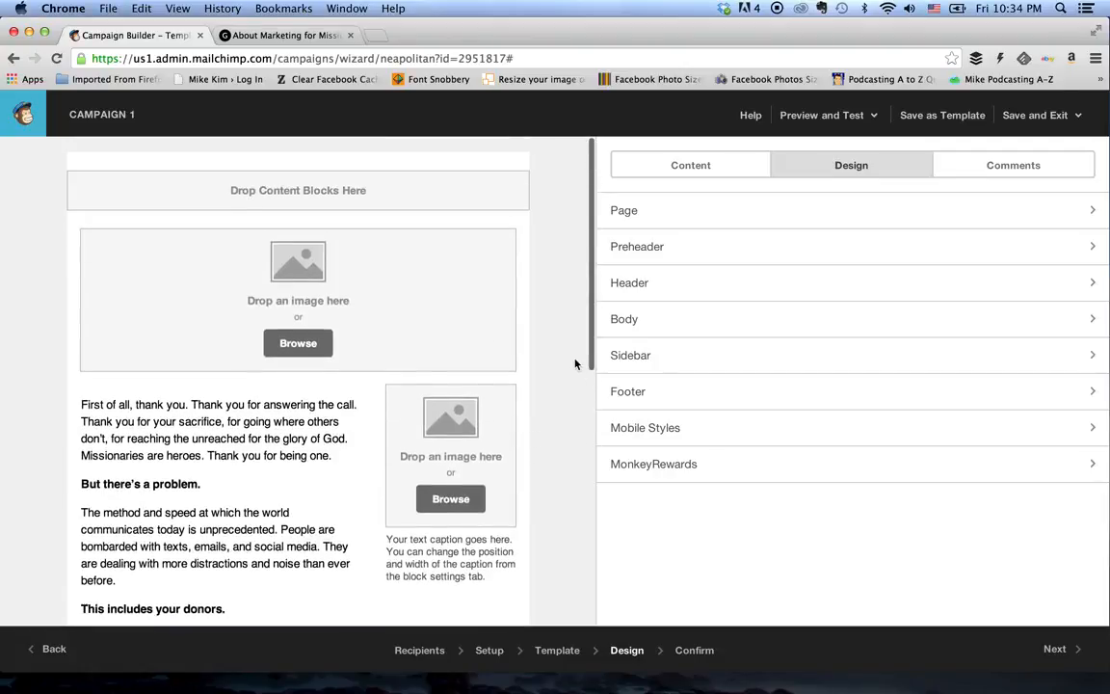
pyautogui.click(410, 318)
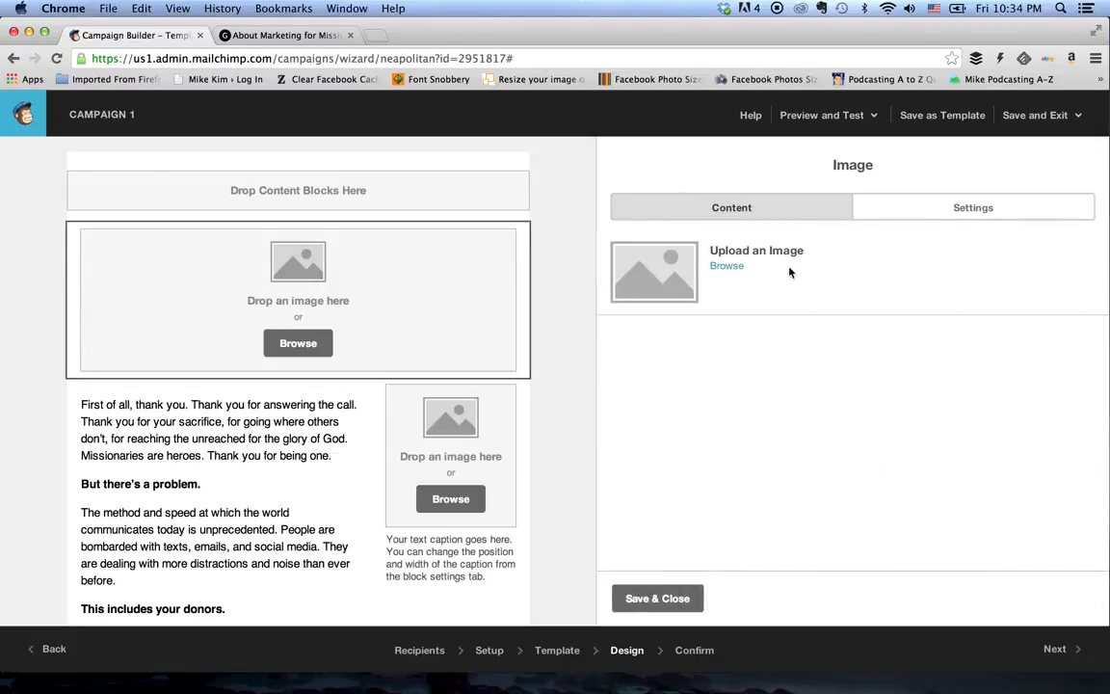
pyautogui.click(729, 267)
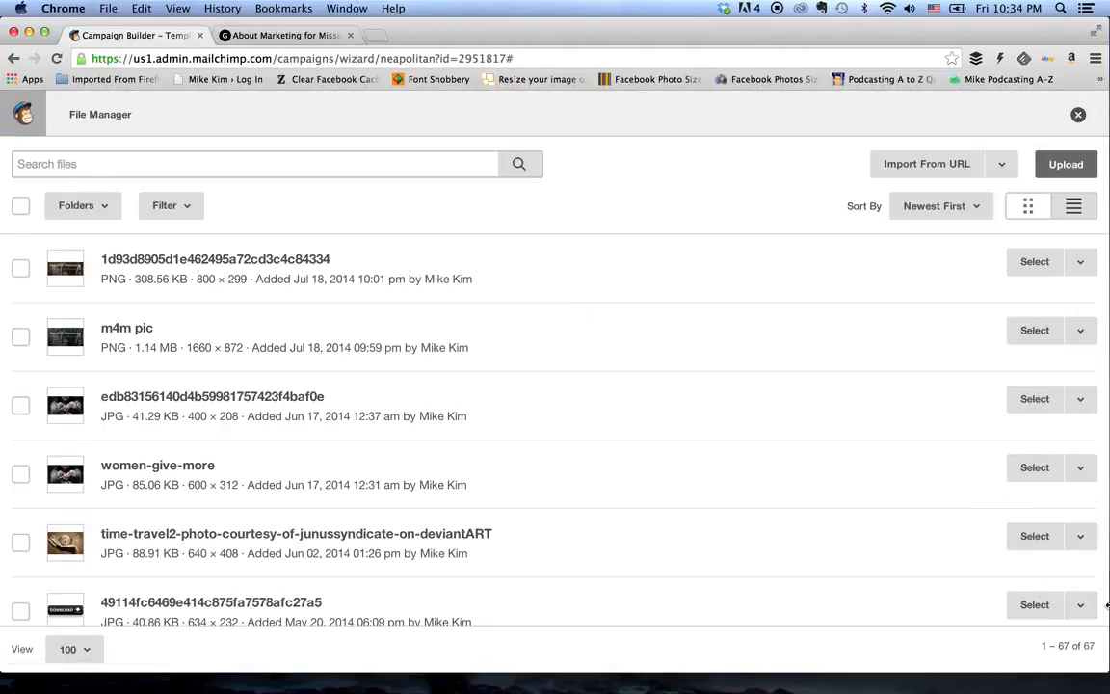
pyautogui.moveTo(1083, 665); pyautogui.dragTo(1010, 664)
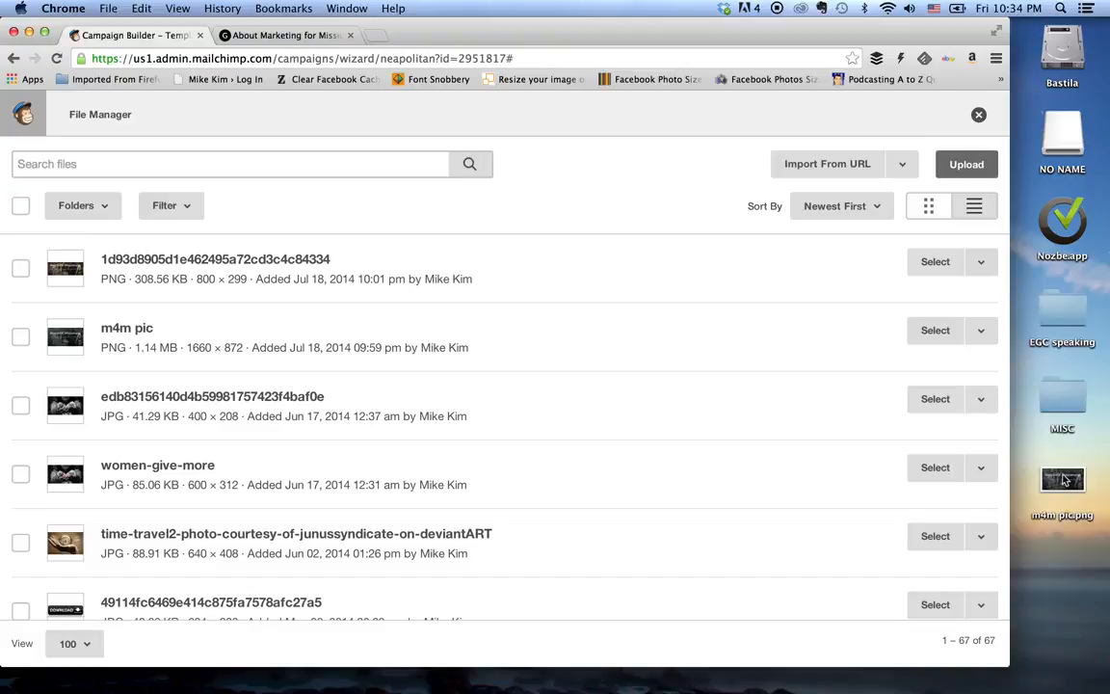
pyautogui.click(1064, 480)
pyautogui.moveTo(1064, 479); pyautogui.dragTo(510, 312)
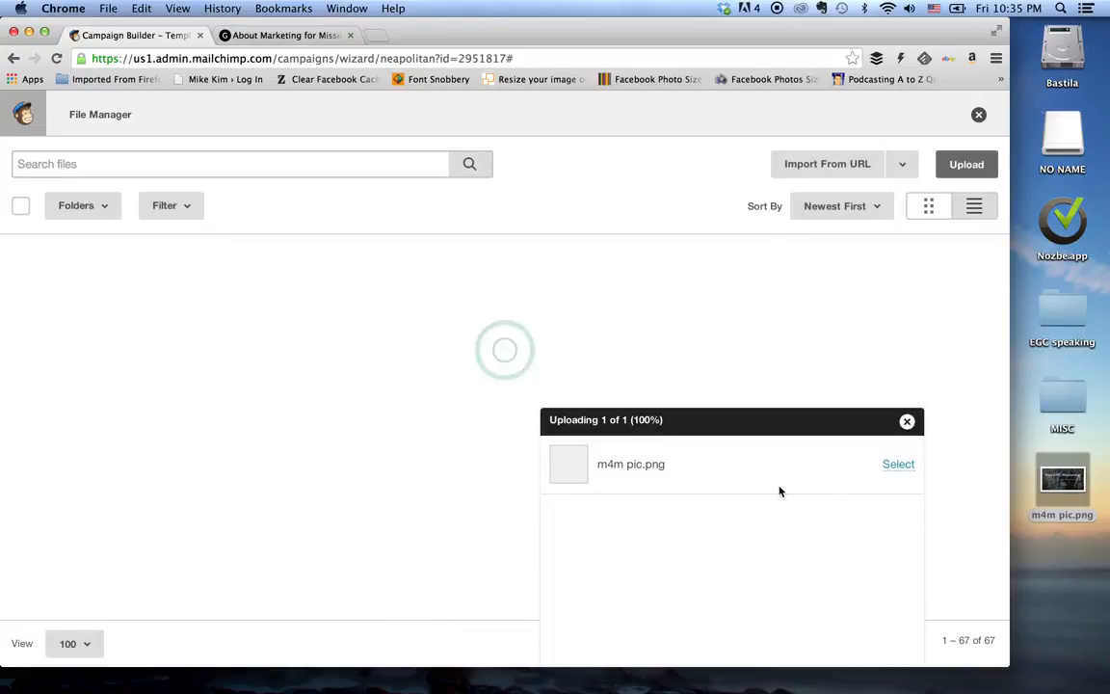
pyautogui.click(897, 464)
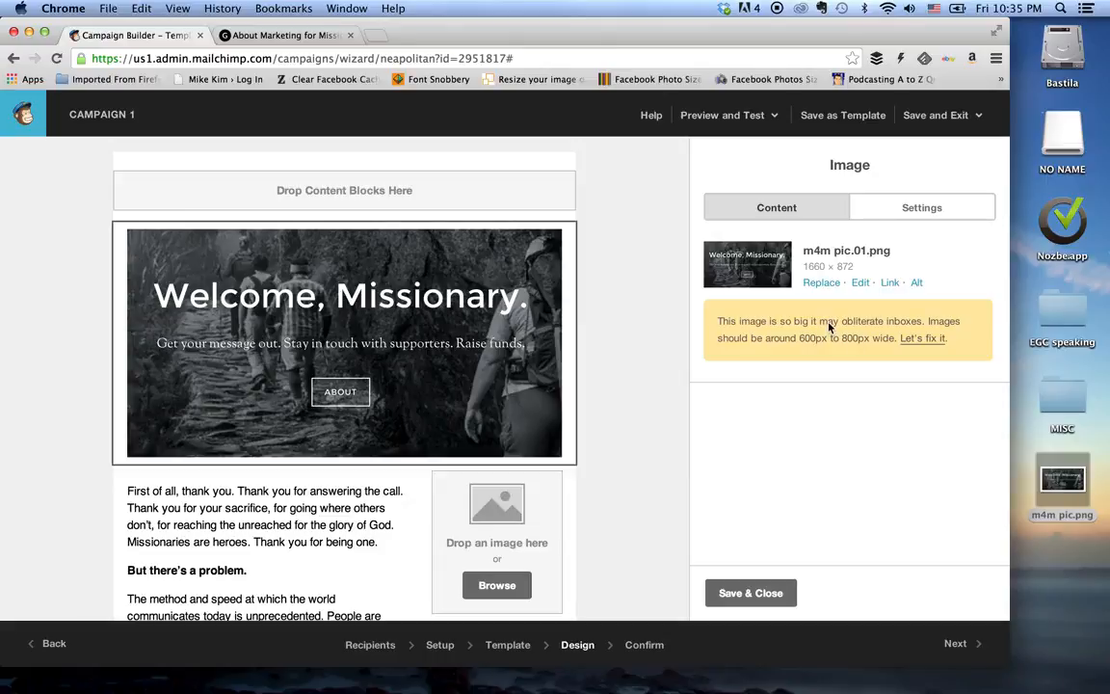
# Resize the oversized header image to 600 px wide with locked proportions and apply the change
pyautogui.moveTo(1010, 441); pyautogui.dragTo(1106, 434)
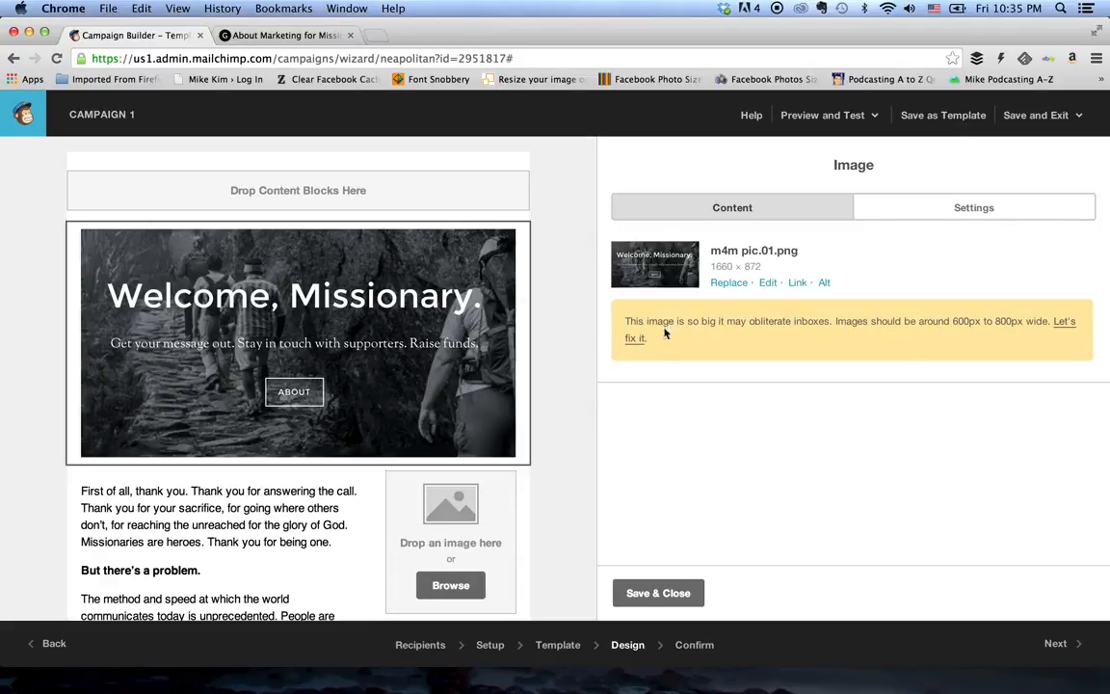
pyautogui.click(635, 338)
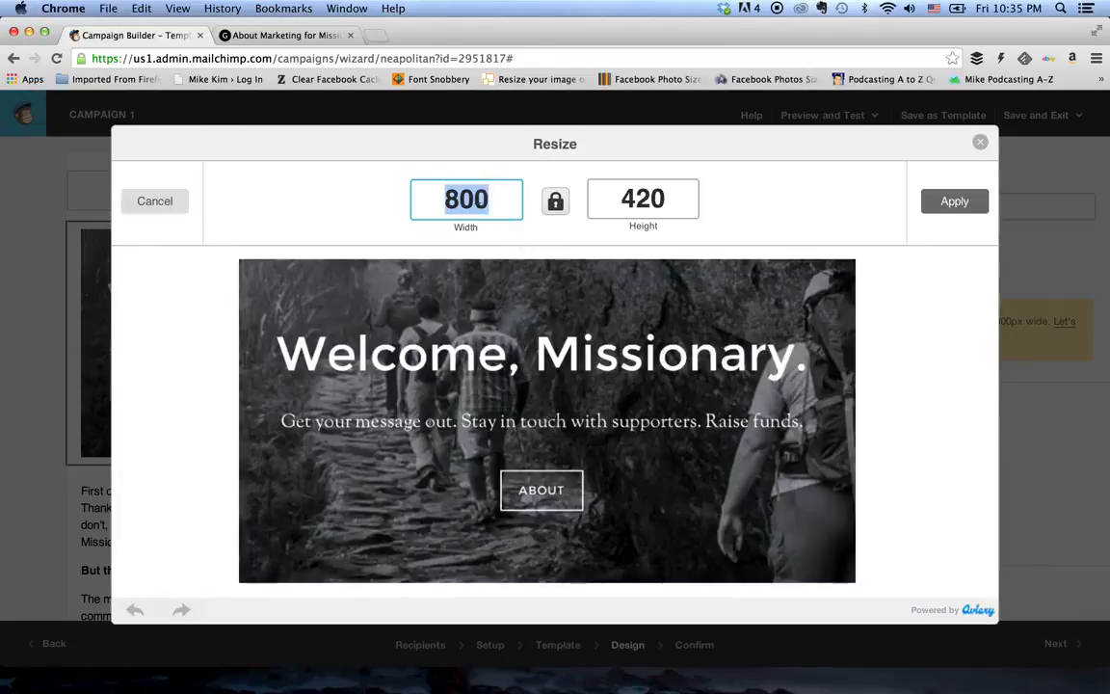
pyautogui.write('600')
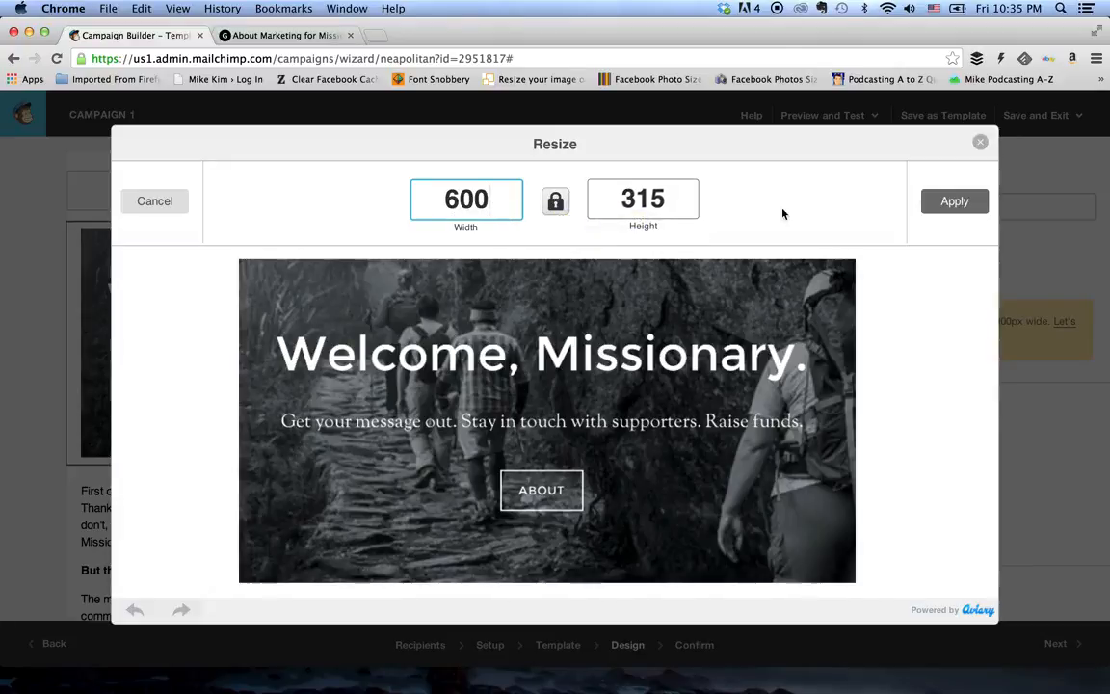
pyautogui.click(961, 204)
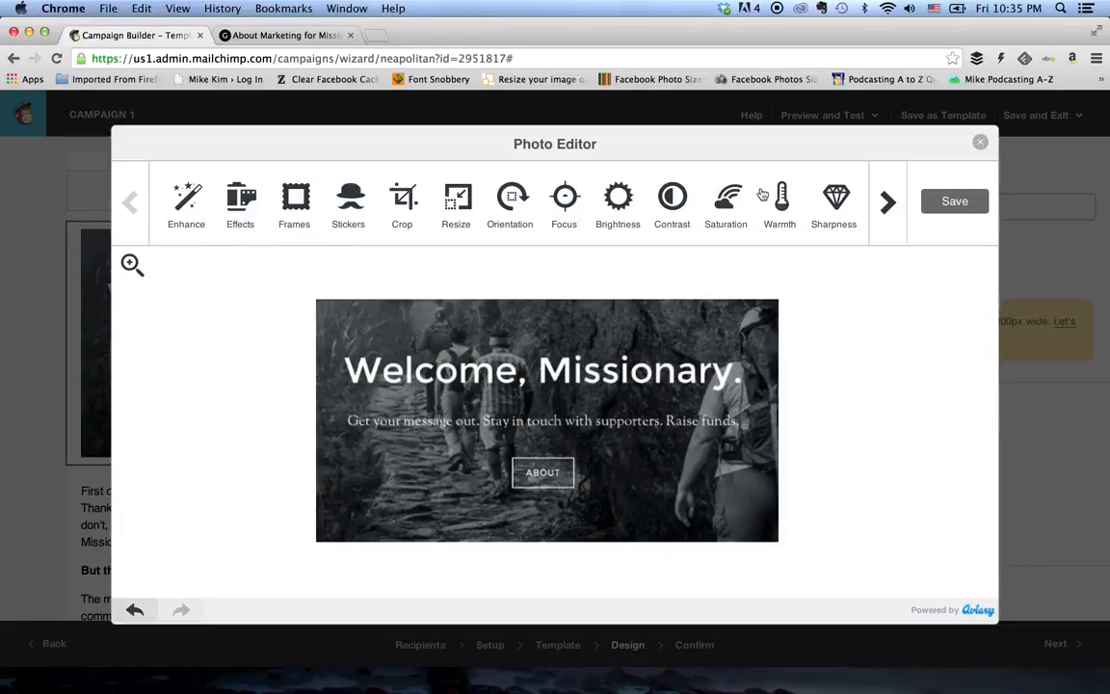
# Crop the header image's upper and lower edges to about 600 × 219 px and apply the crop
pyautogui.click(406, 200)
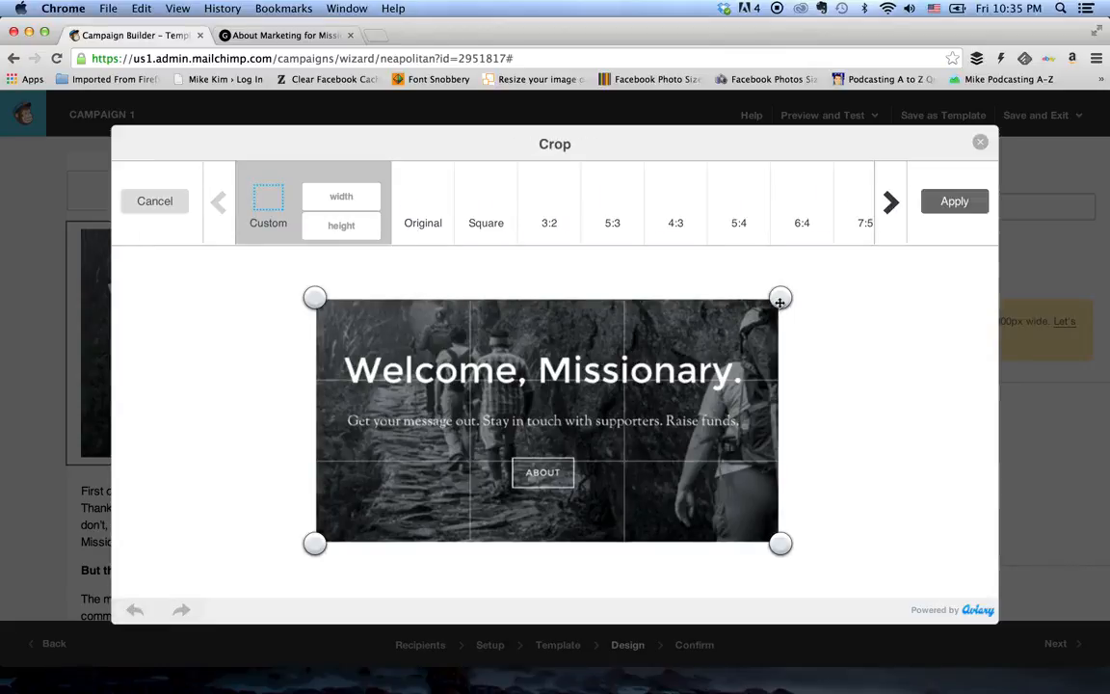
pyautogui.moveTo(779, 302); pyautogui.dragTo(780, 334)
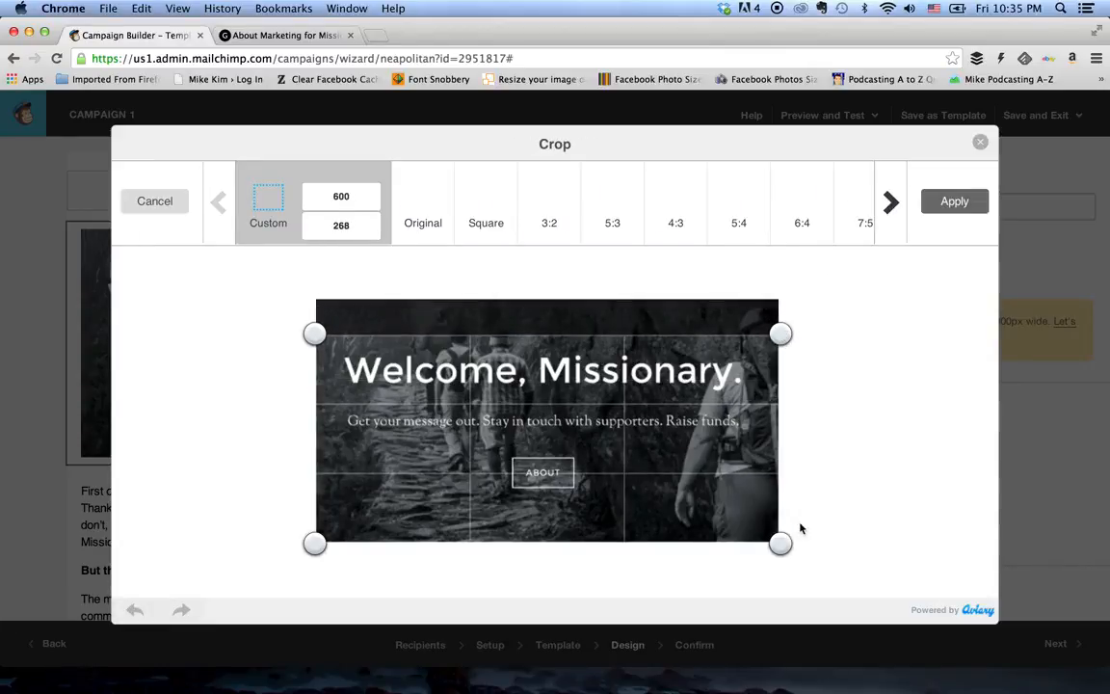
pyautogui.moveTo(781, 542); pyautogui.dragTo(785, 510)
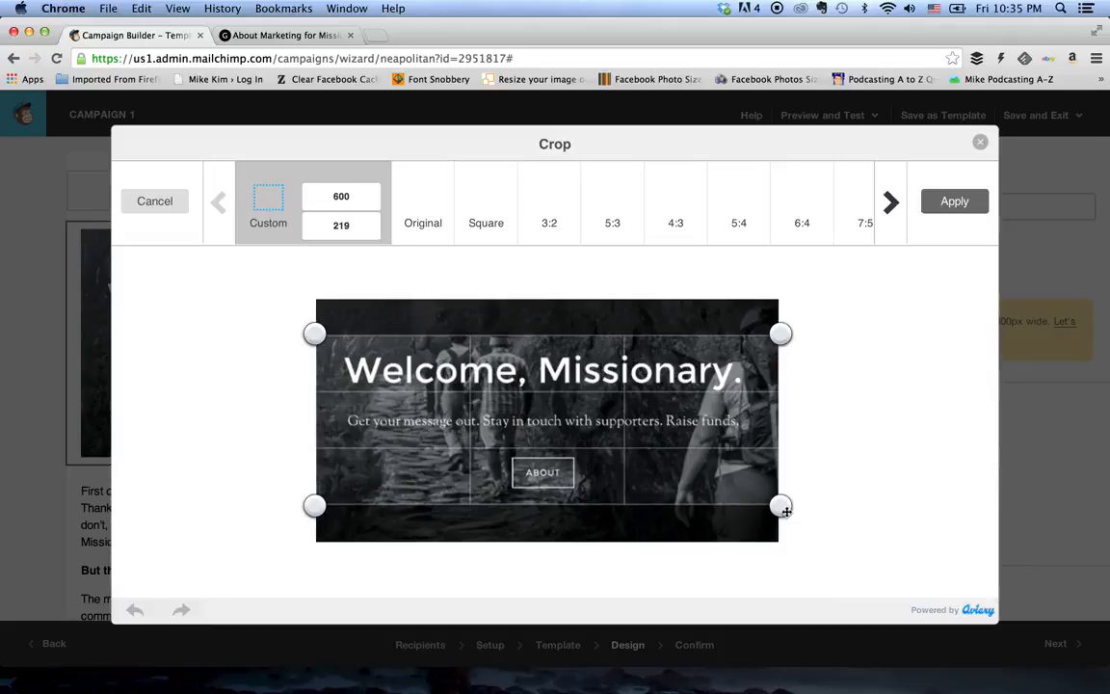
pyautogui.click(954, 200)
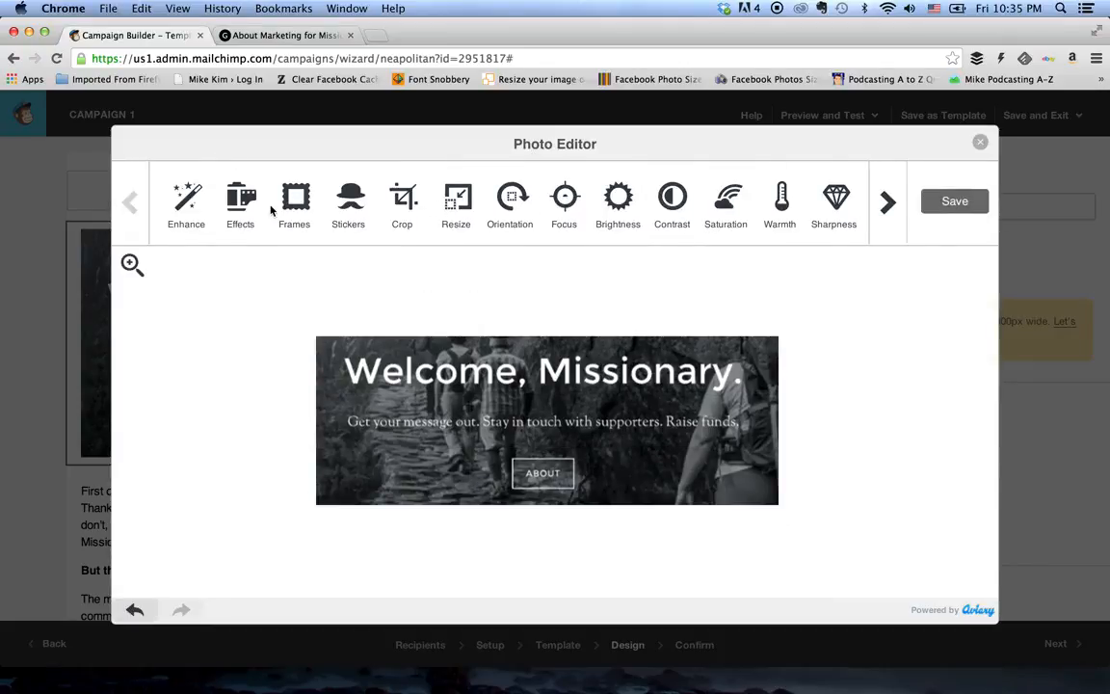
# Browse the photo effects and apply the Clyde effect to the header image
pyautogui.click(239, 203)
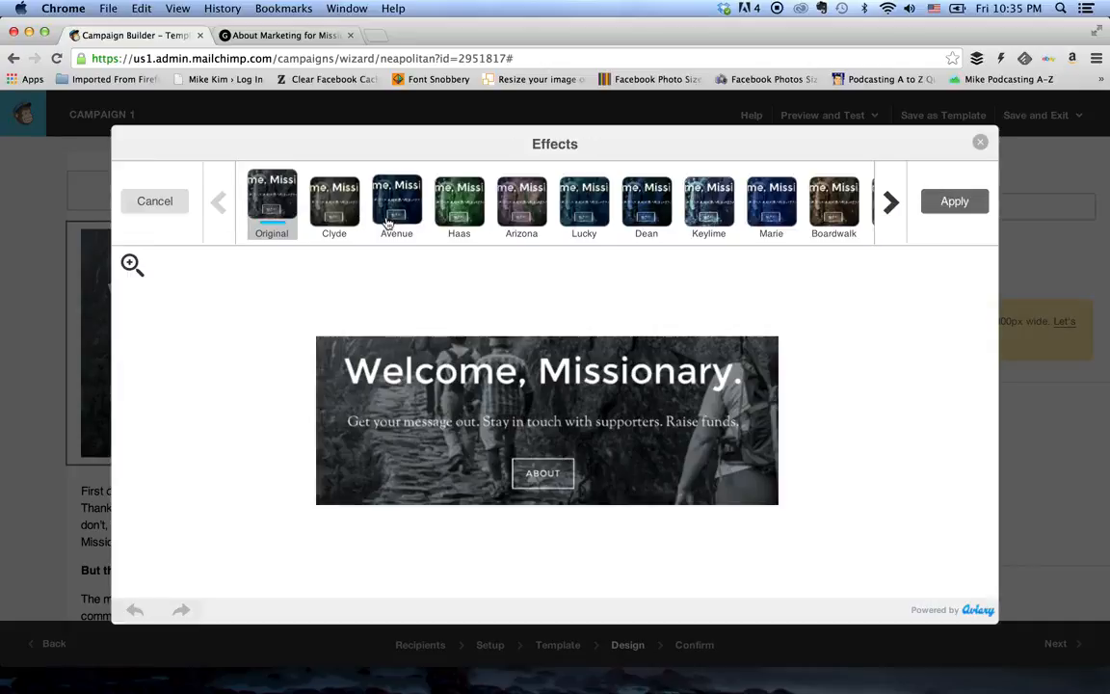
pyautogui.click(326, 202)
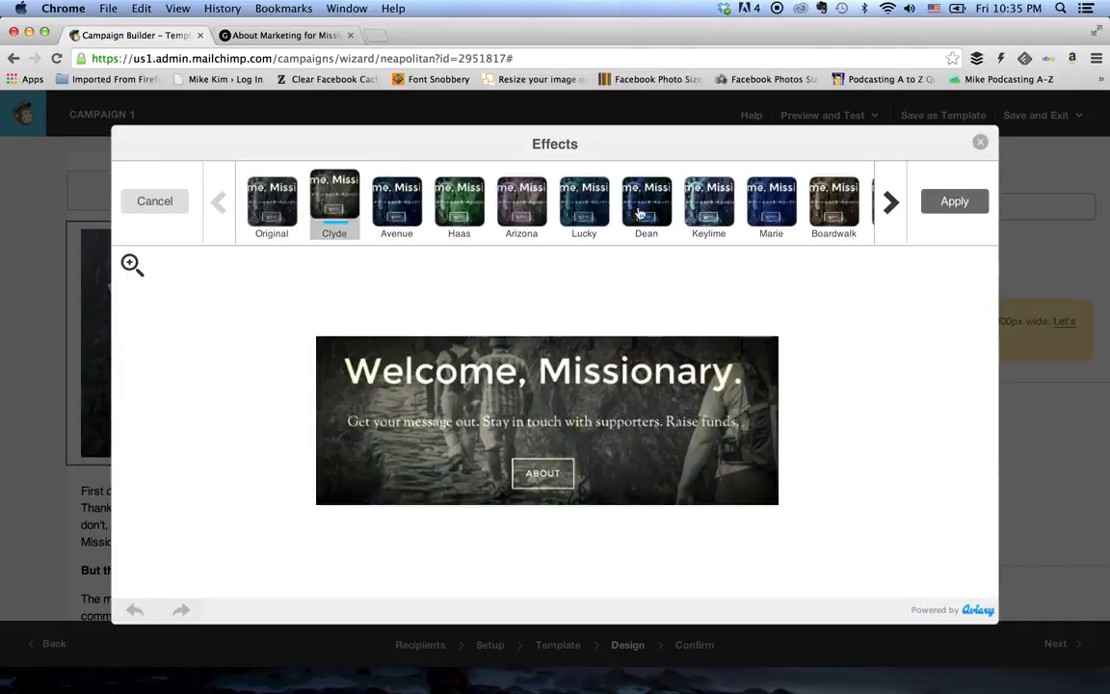
pyautogui.click(890, 203)
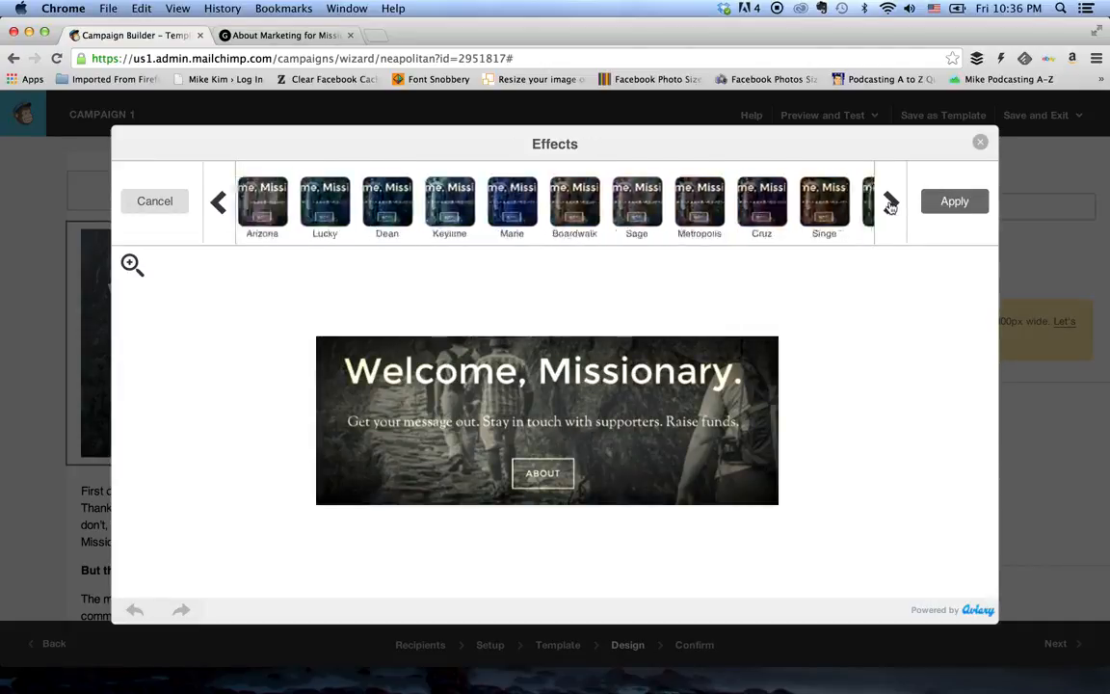
pyautogui.click(890, 203)
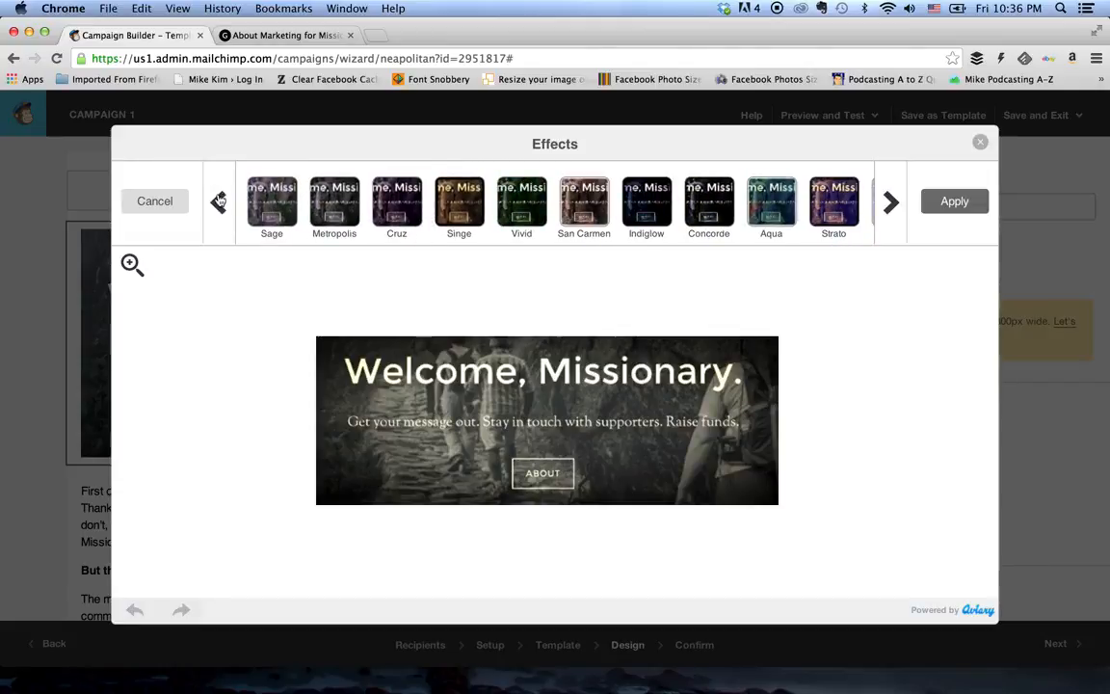
pyautogui.click(219, 202)
pyautogui.click(219, 202)
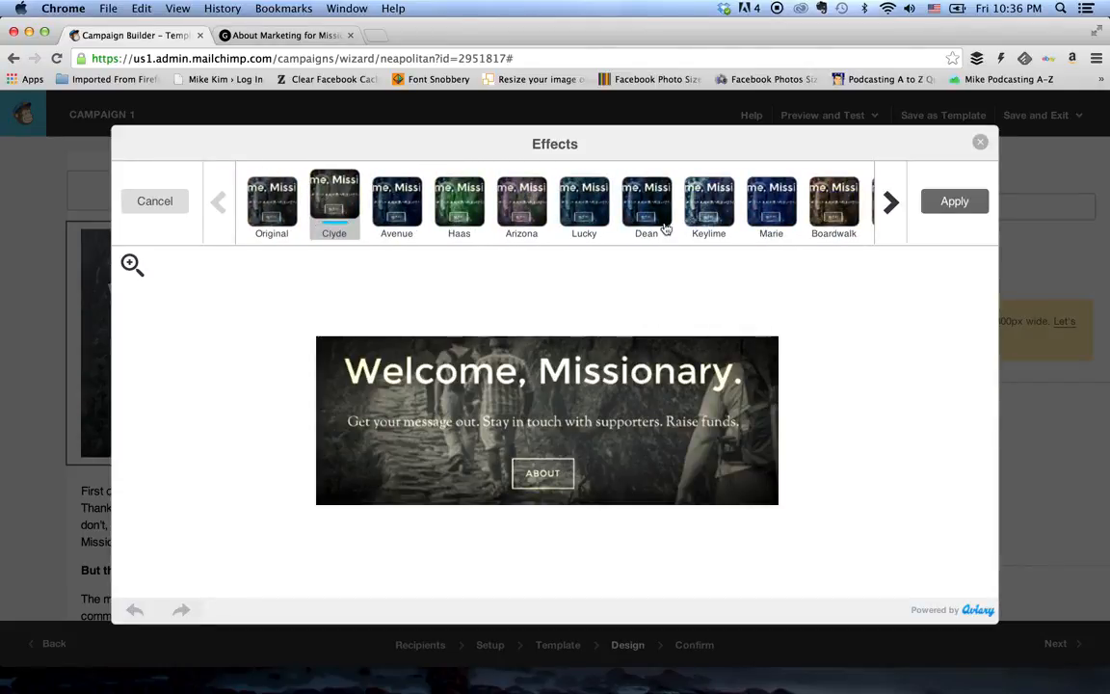
pyautogui.click(957, 204)
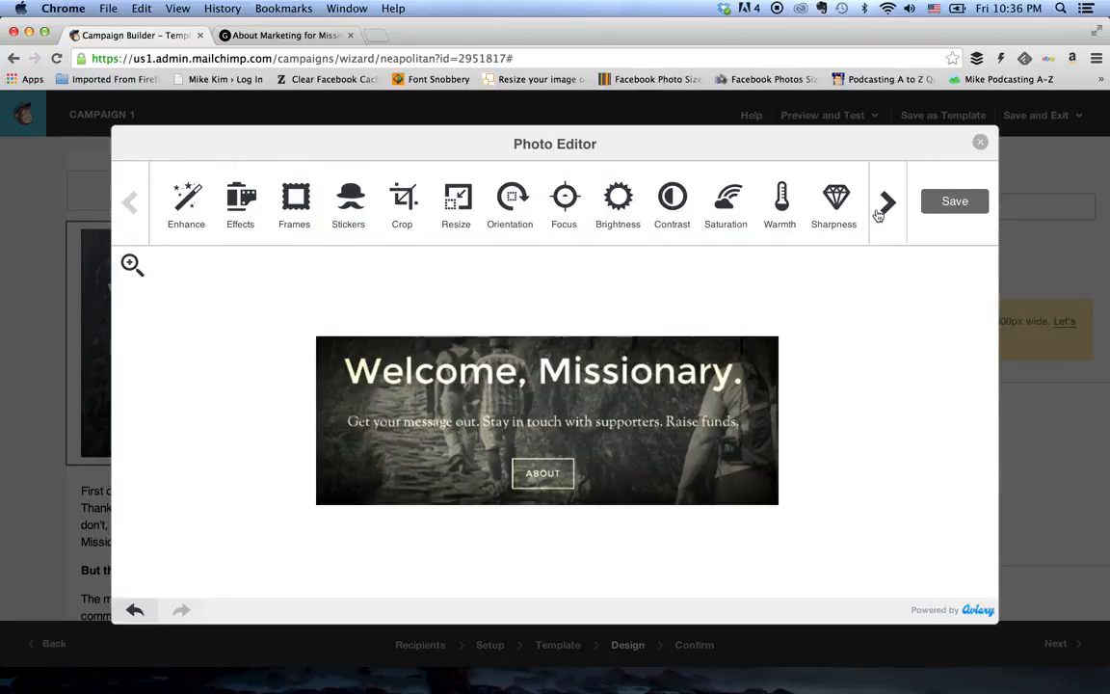
pyautogui.click(879, 208)
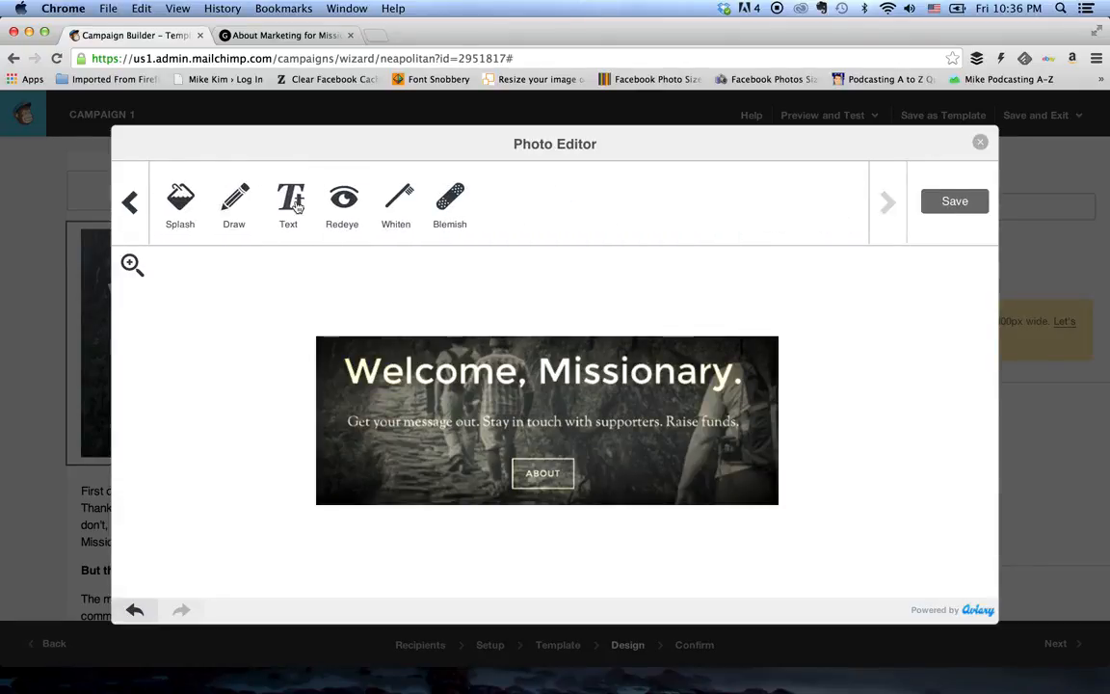
pyautogui.click(292, 203)
pyautogui.moveTo(539, 362); pyautogui.dragTo(635, 450)
pyautogui.click(628, 459)
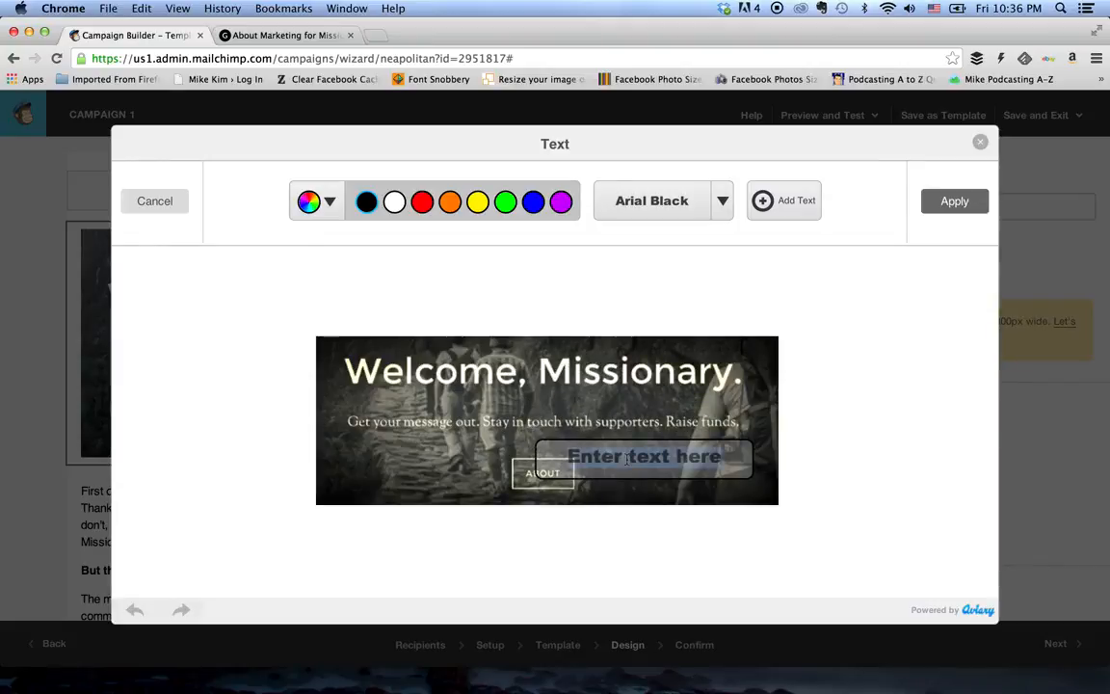
pyautogui.click(394, 202)
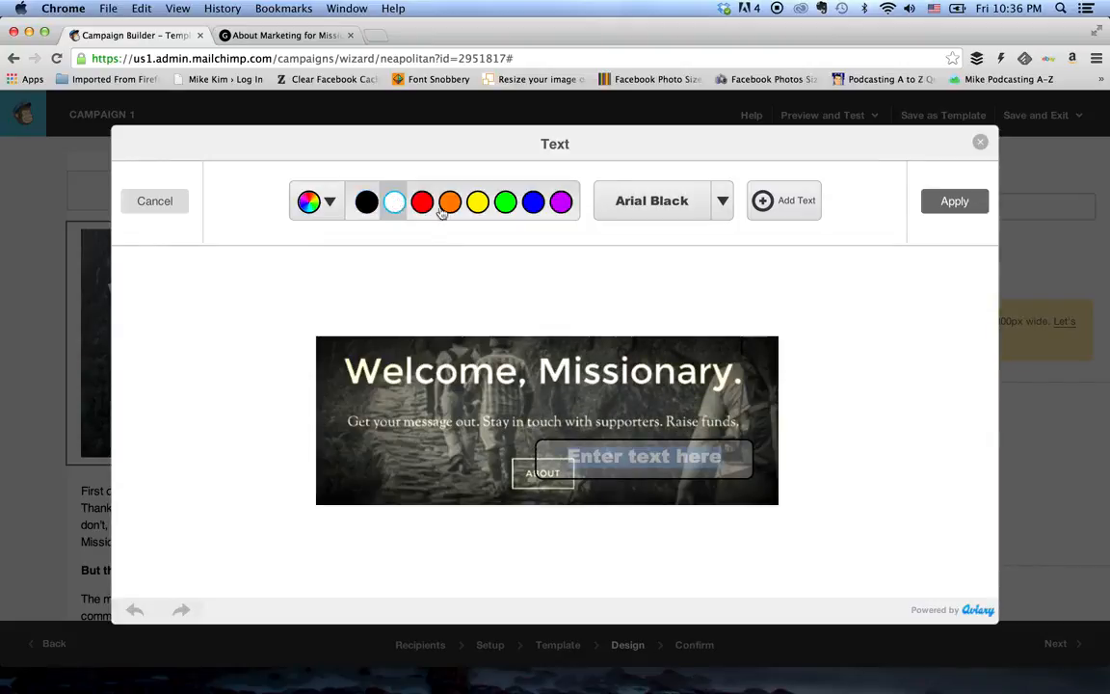
pyautogui.write('asdf')
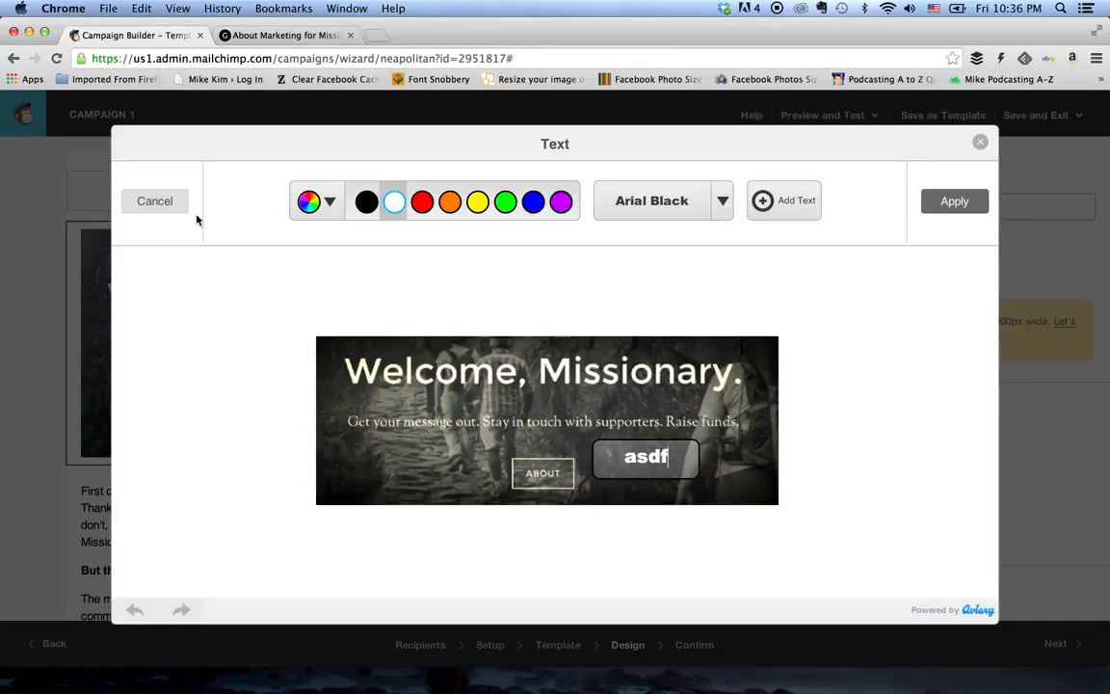
pyautogui.click(163, 210)
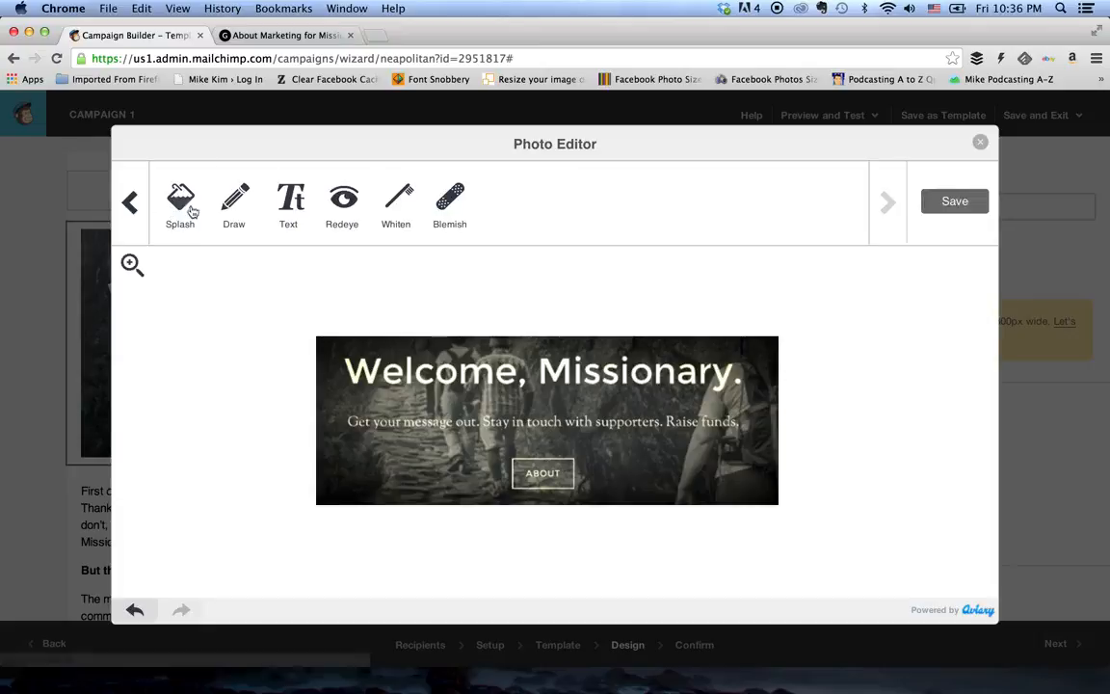
# Save the photo edits and link the header image to the author's website address, then save the image block
pyautogui.click(953, 200)
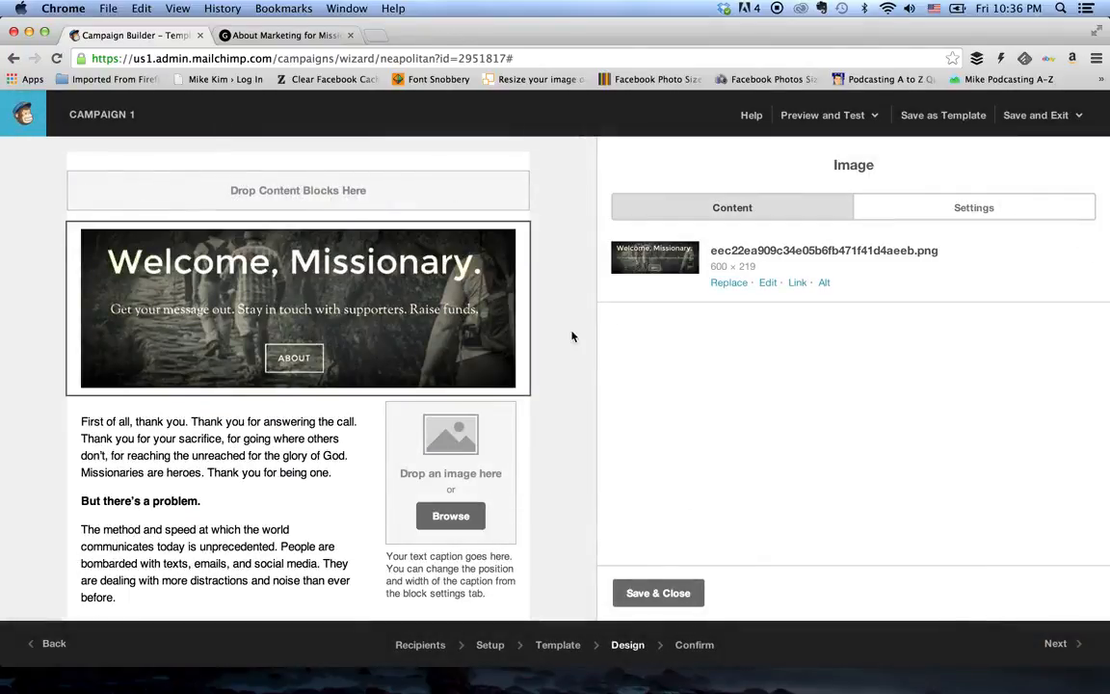
pyautogui.click(798, 284)
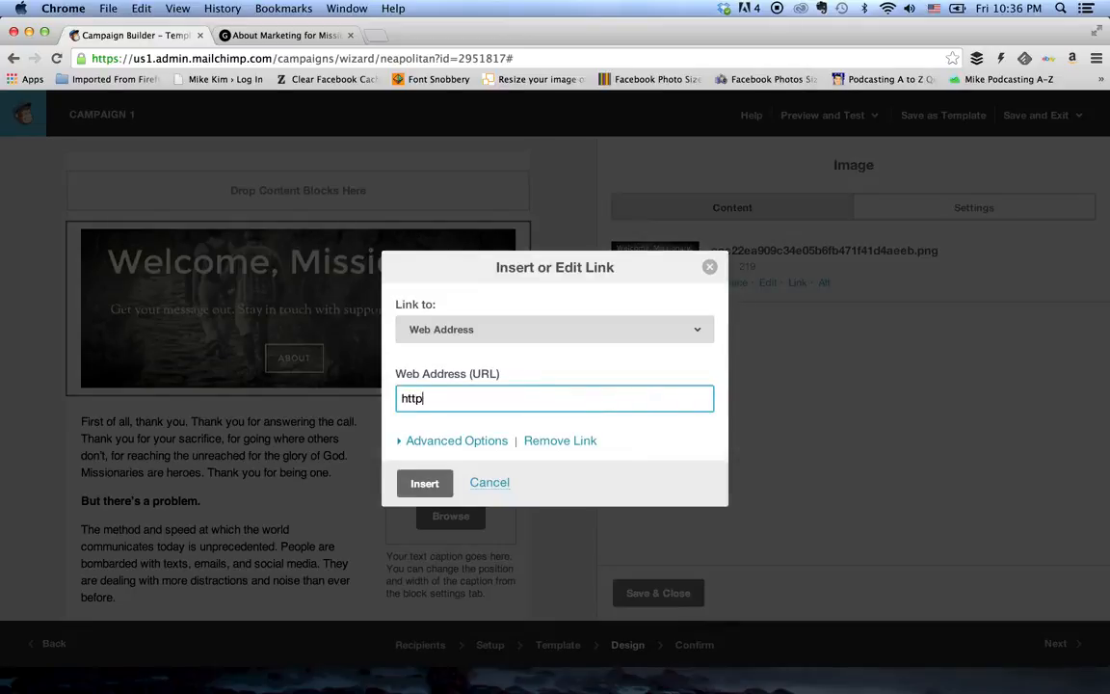
pyautogui.write('mikekim.tv')
pyautogui.click(440, 444)
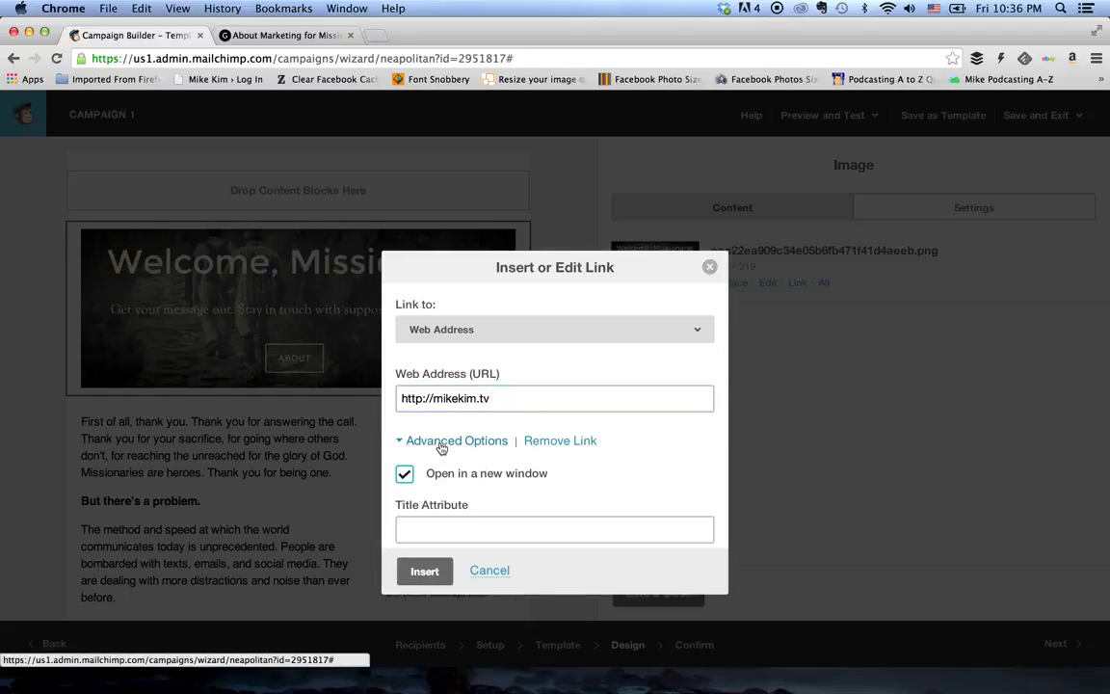
pyautogui.click(440, 443)
pyautogui.click(439, 484)
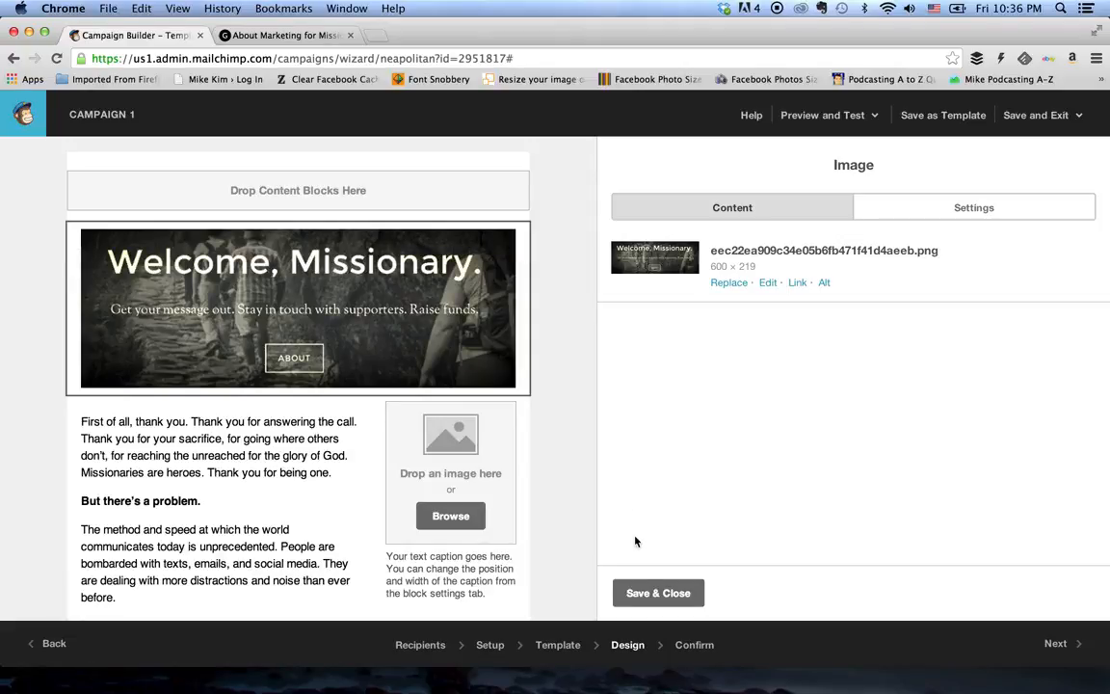
pyautogui.click(639, 596)
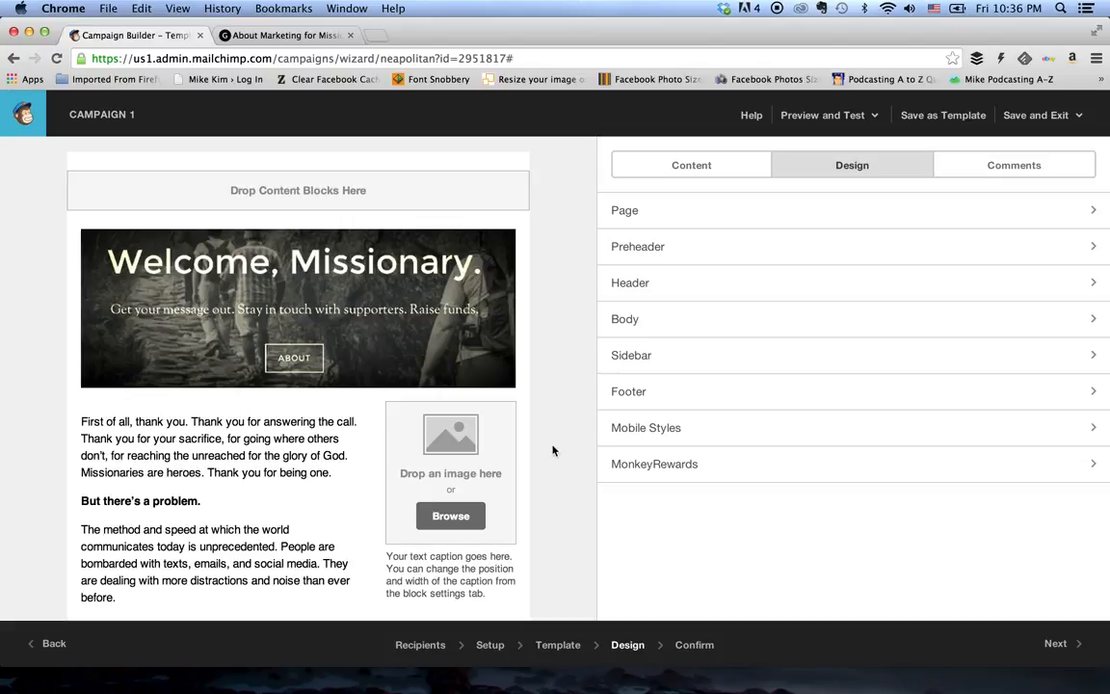
pyautogui.scroll(-5, 552, 450)
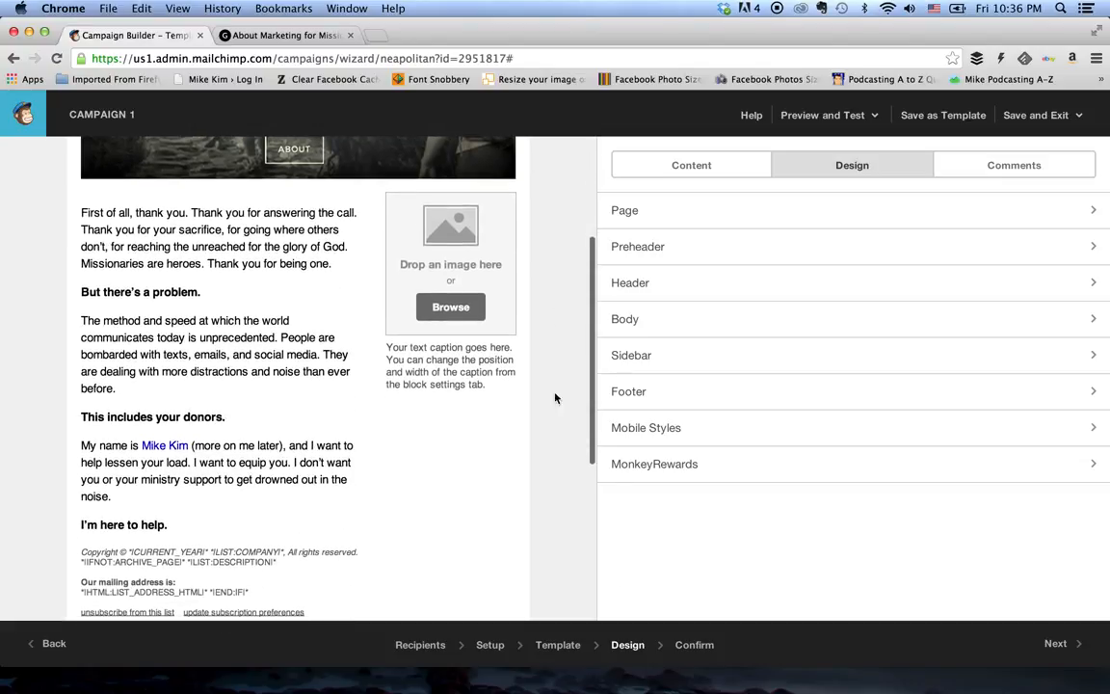
pyautogui.moveTo(473, 250)
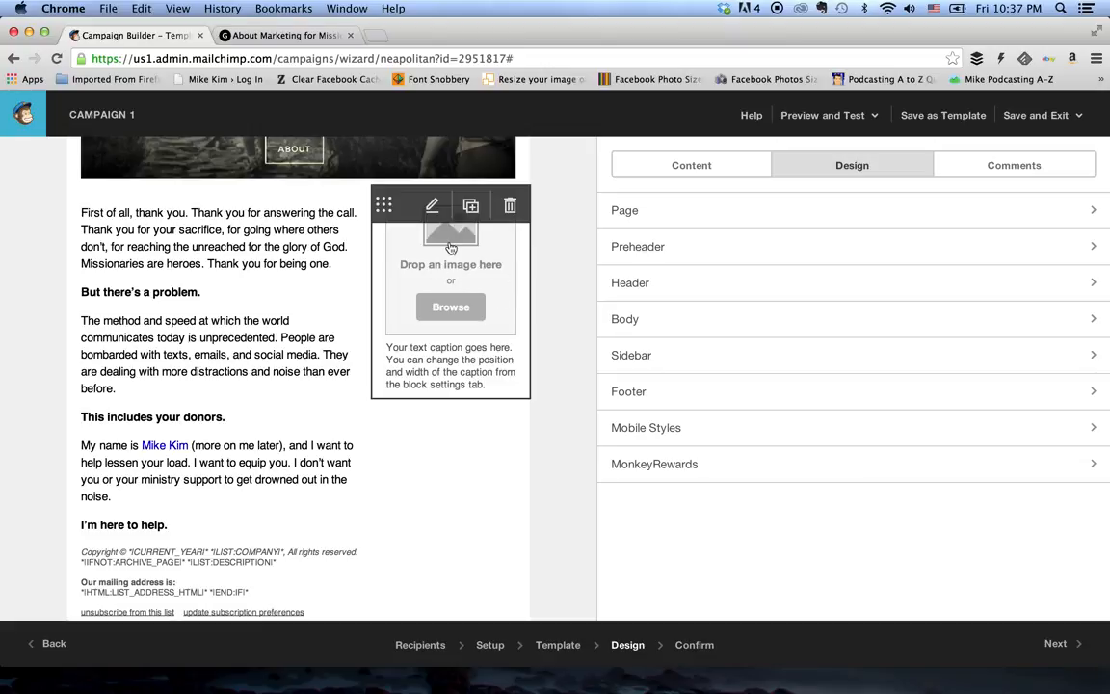
pyautogui.scroll(3, 450, 248)
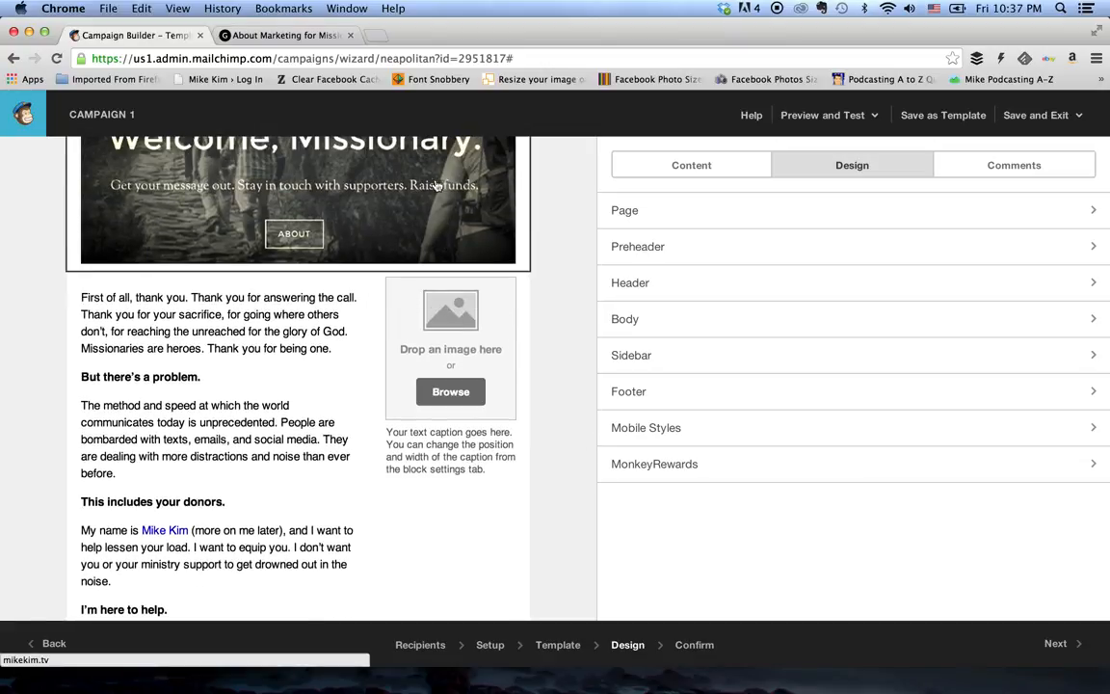
pyautogui.moveTo(437, 284)
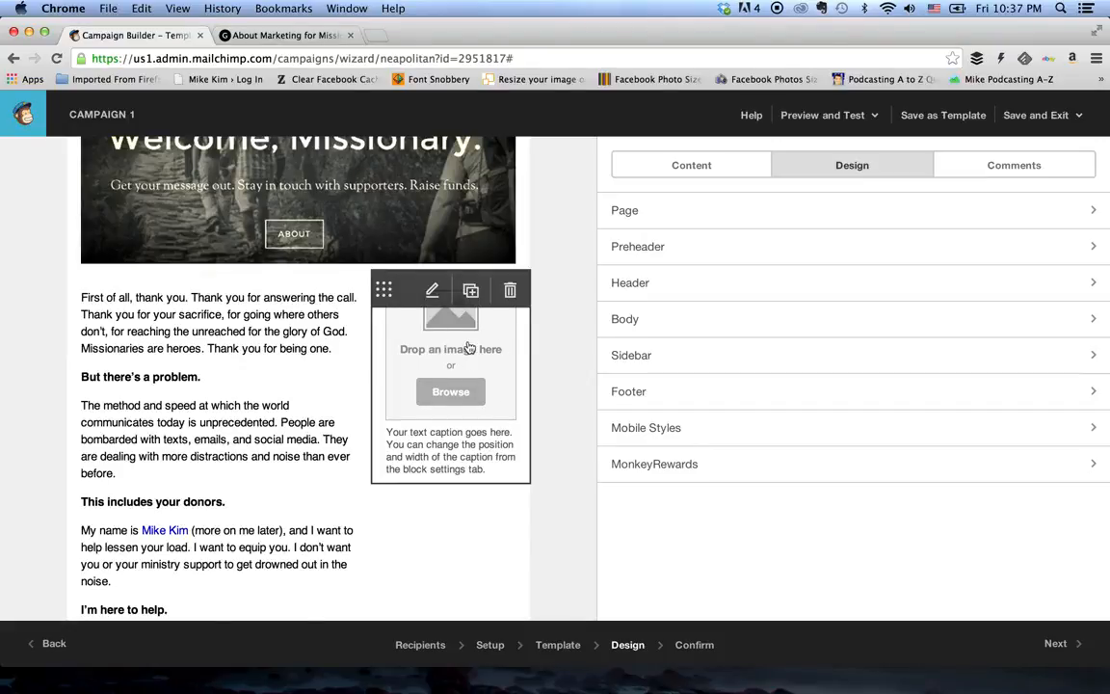
pyautogui.scroll(2, 469, 347)
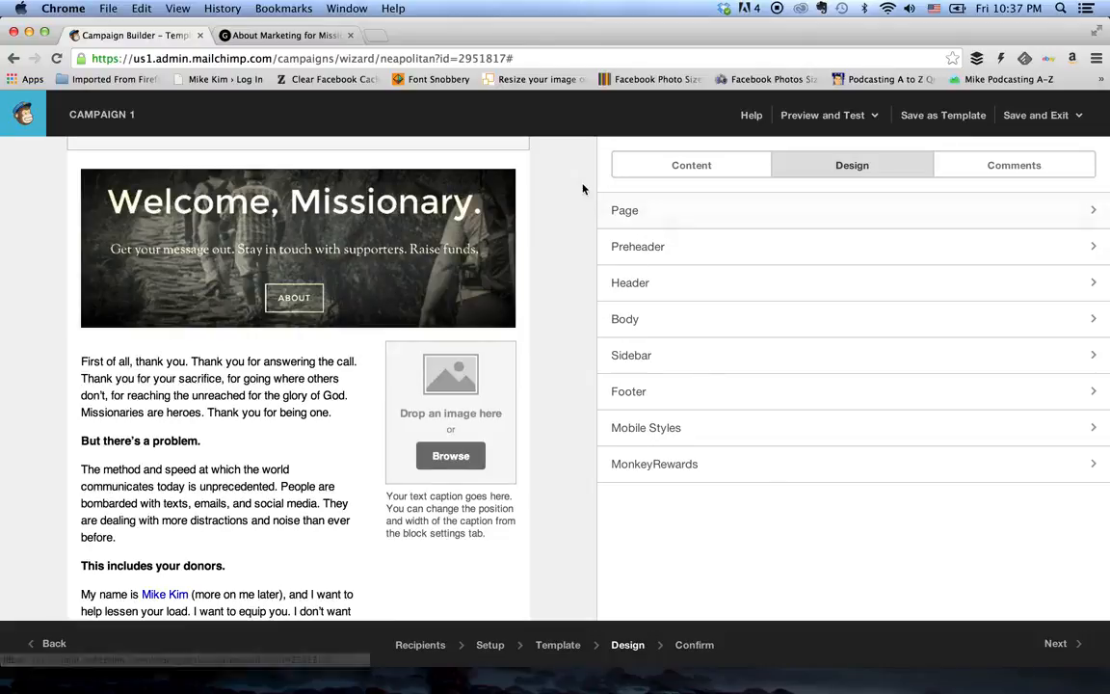
pyautogui.scroll(2, 575, 192)
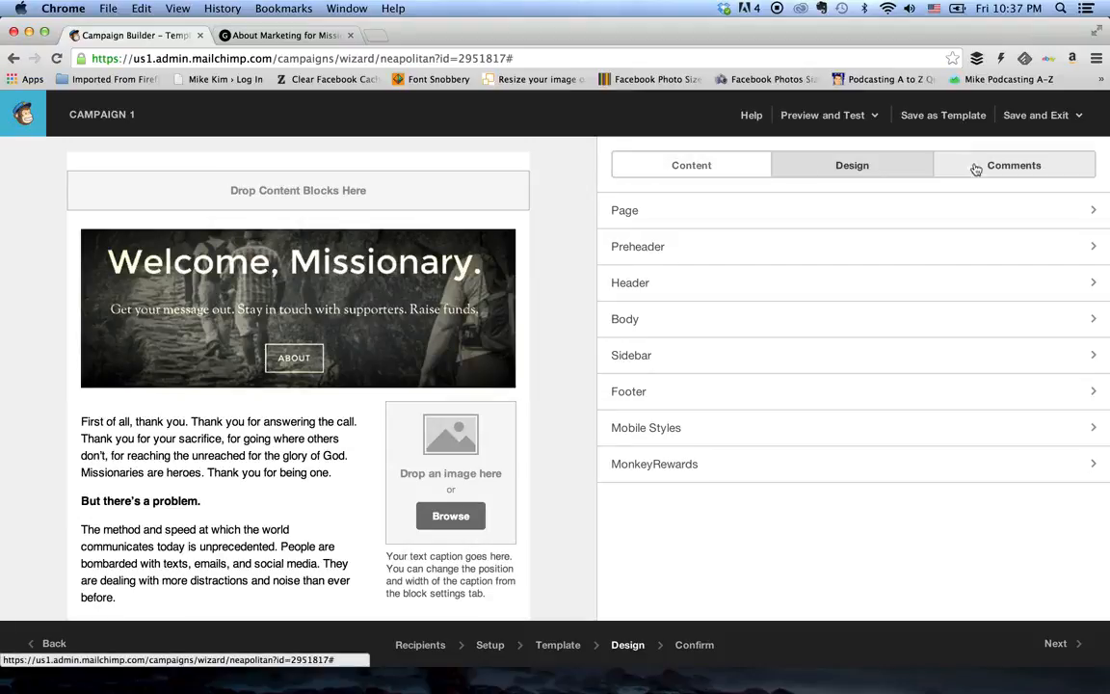
# Add a Social Follow block in the sidebar above the image placeholder and review its service links
pyautogui.click(700, 168)
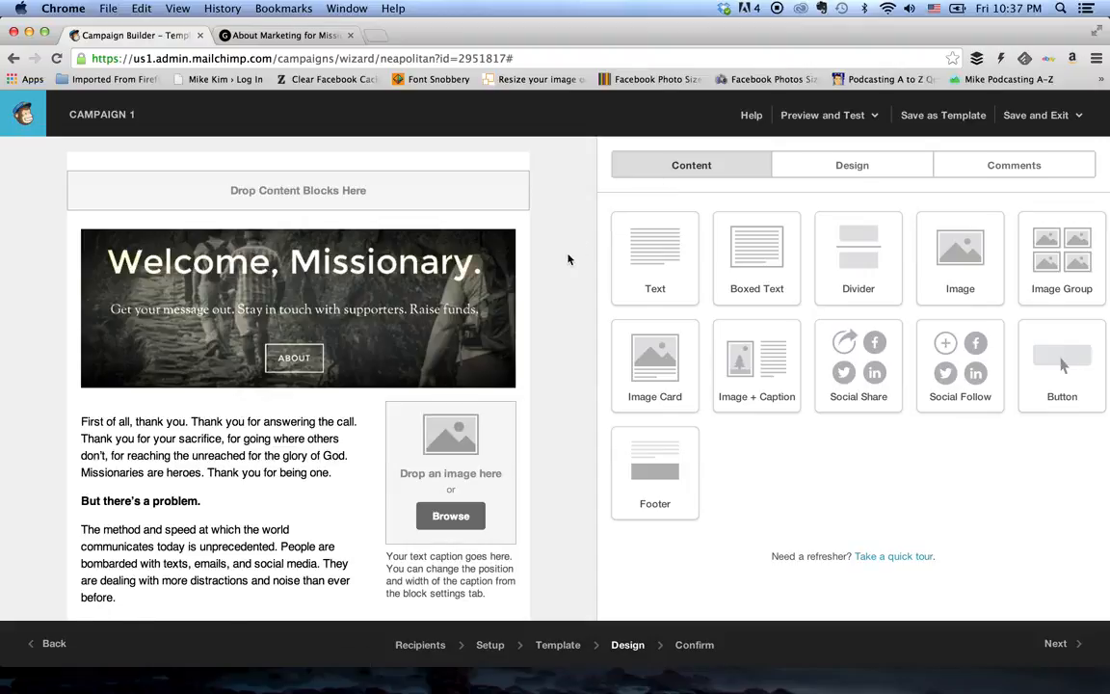
pyautogui.scroll(-2, 567, 257)
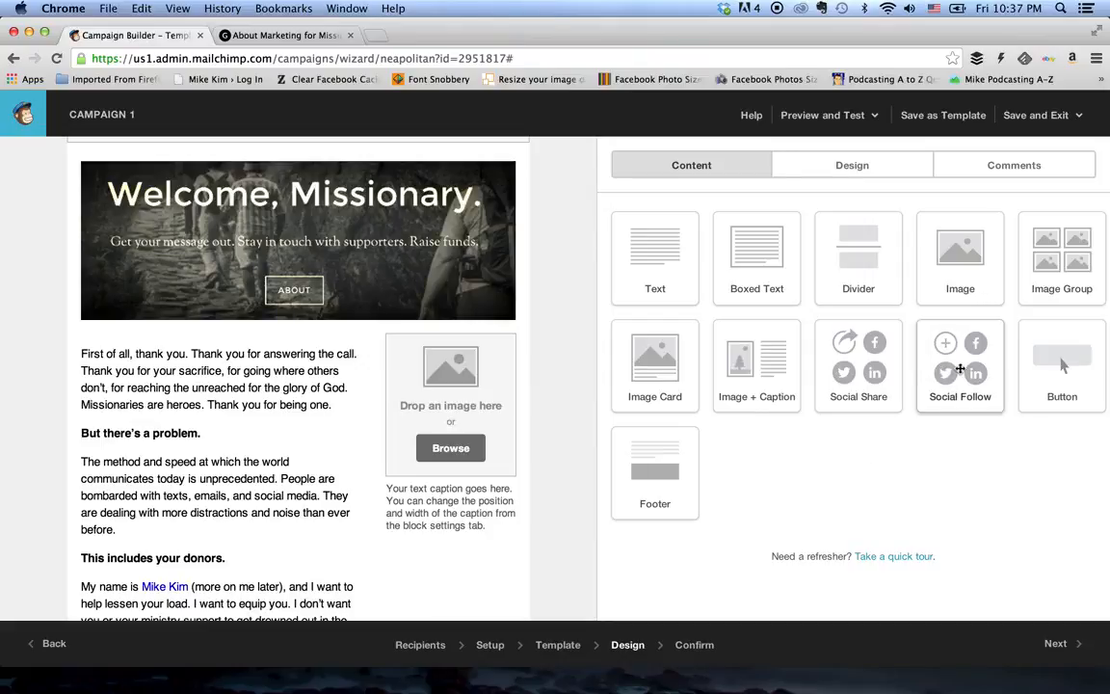
pyautogui.moveTo(960, 369); pyautogui.dragTo(414, 350)
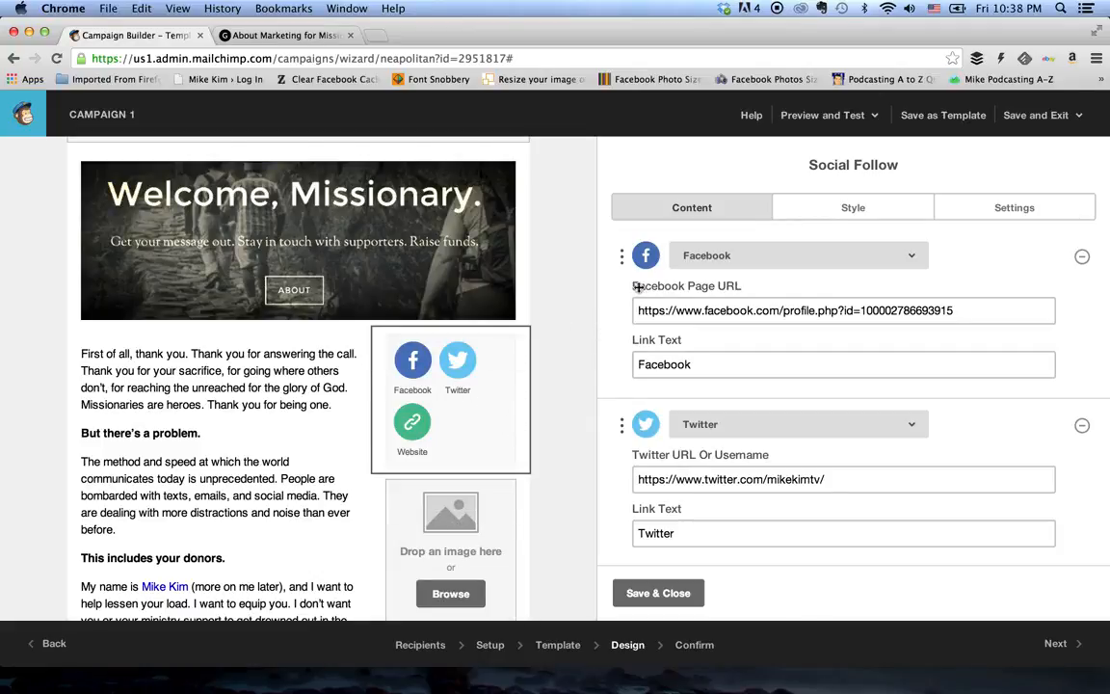
pyautogui.scroll(-2, 582, 325)
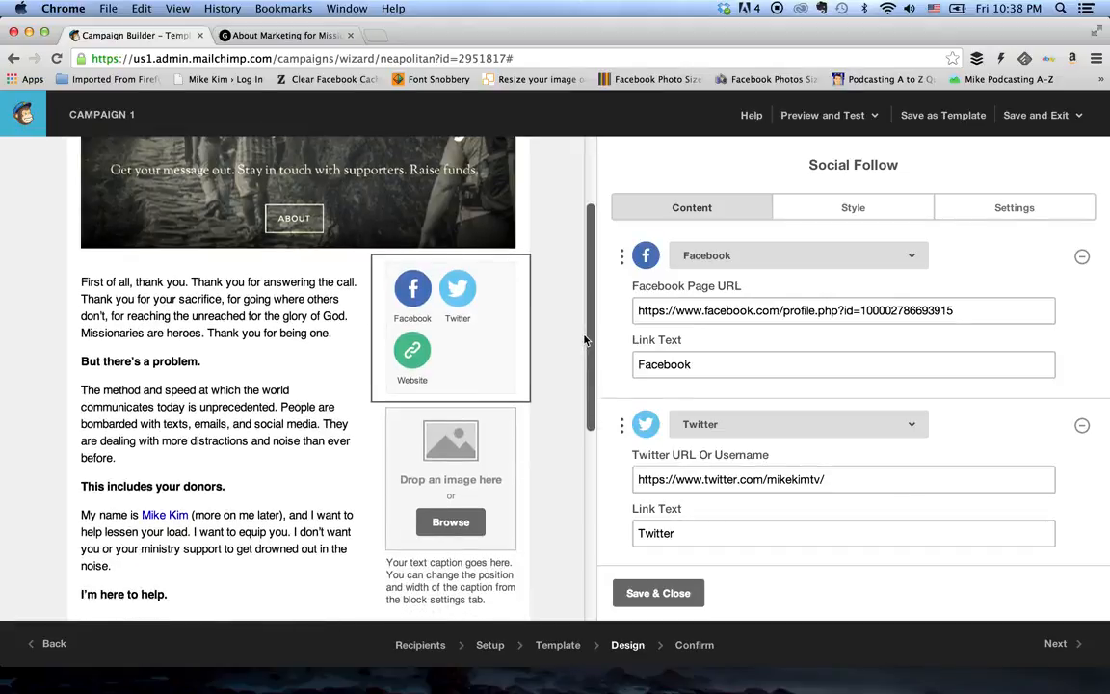
pyautogui.scroll(-2, 648, 407)
pyautogui.scroll(-3, 648, 408)
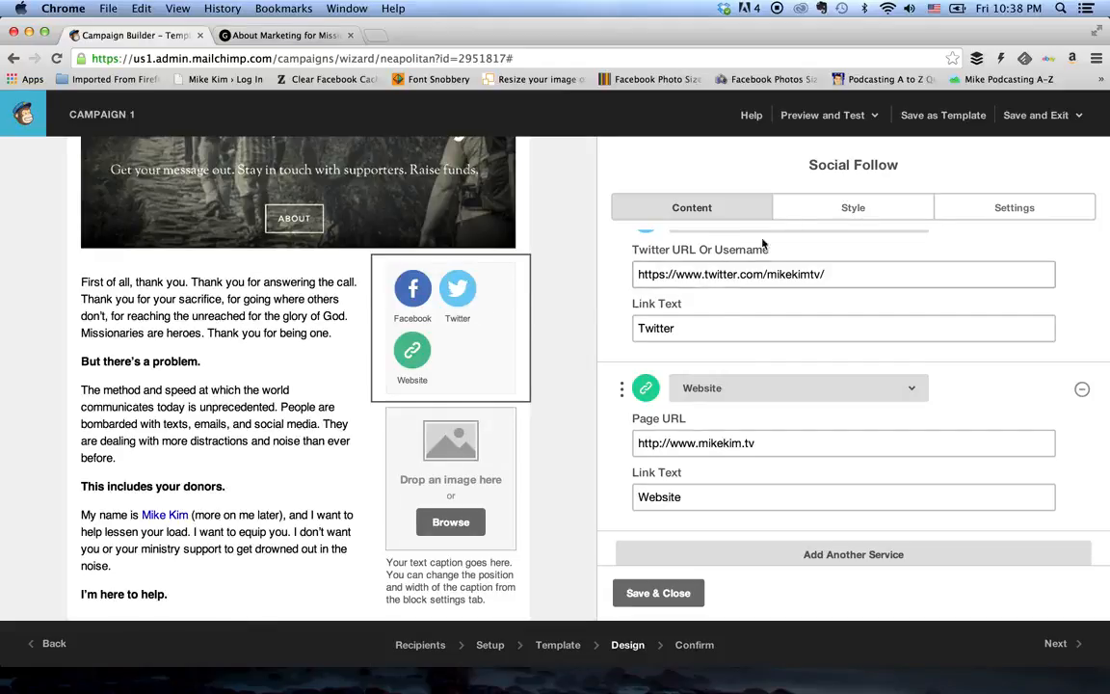
# Set the Social Follow block's text color to black (#000000) and look through its remaining type styles
pyautogui.click(800, 212)
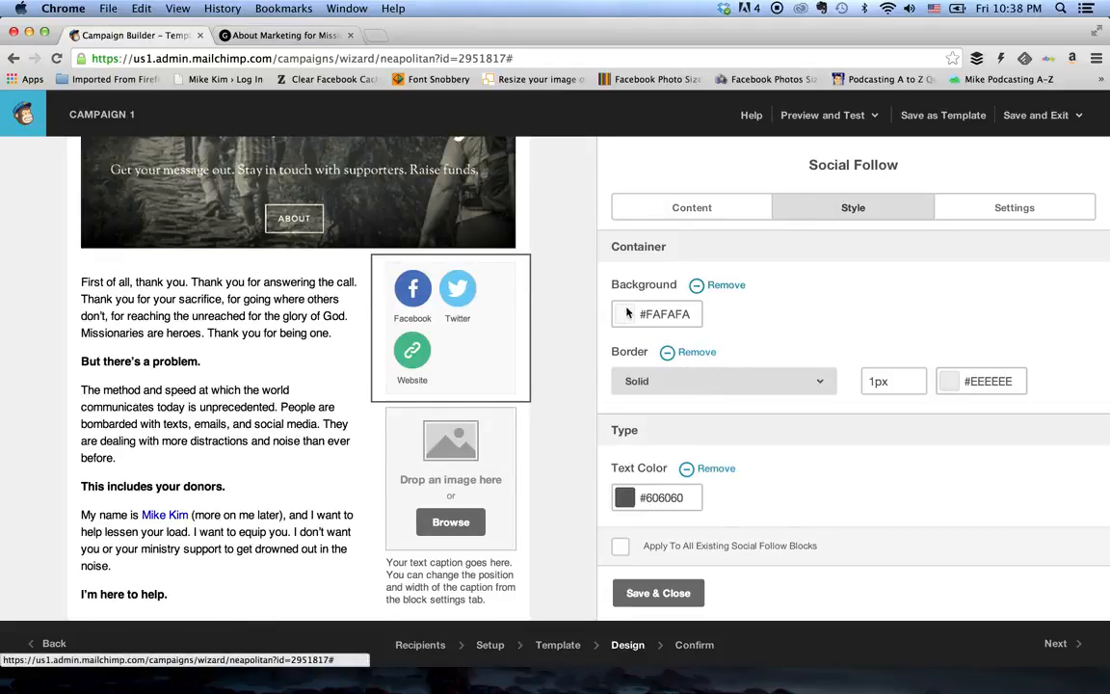
pyautogui.scroll(-3, 723, 357)
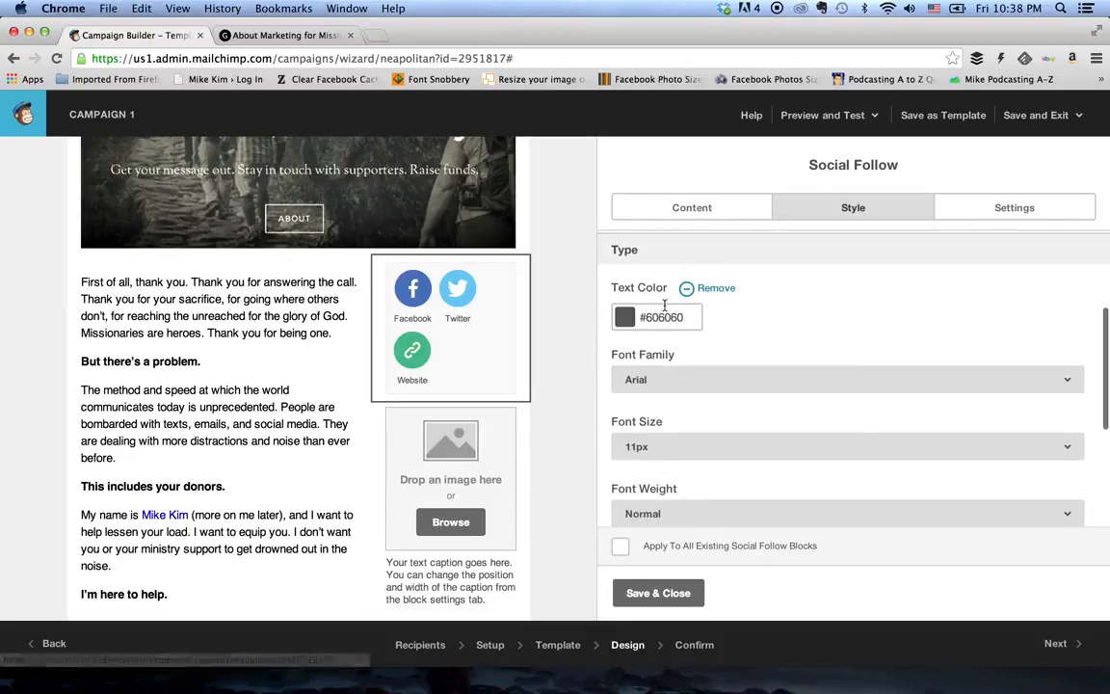
pyautogui.click(641, 317)
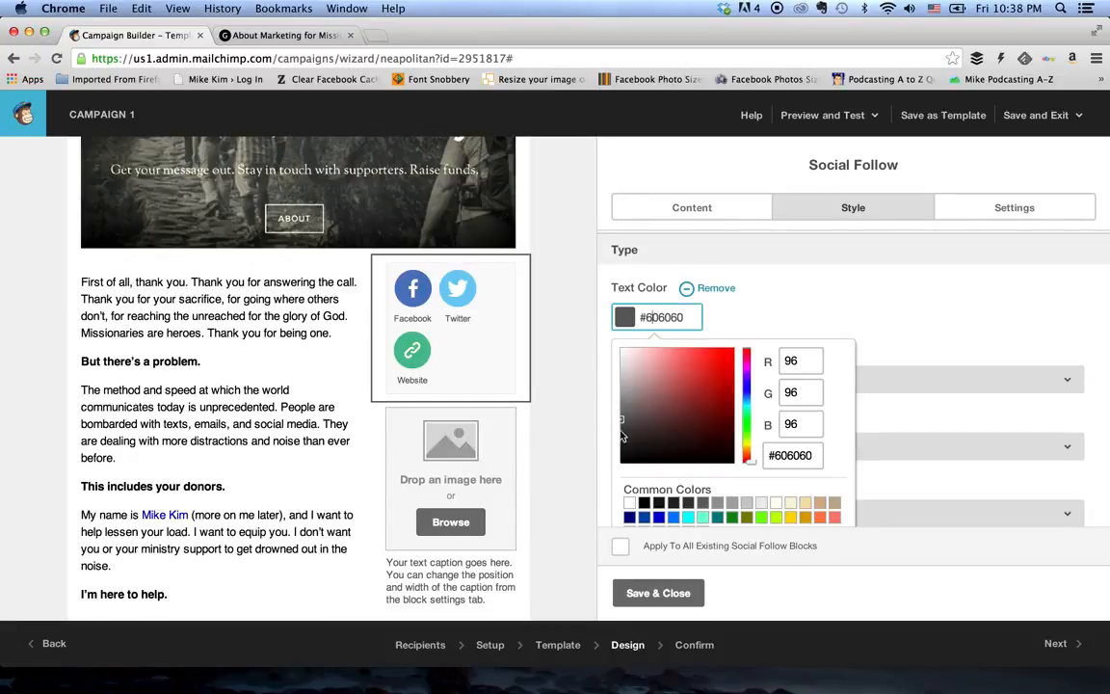
pyautogui.moveTo(622, 419); pyautogui.dragTo(624, 474)
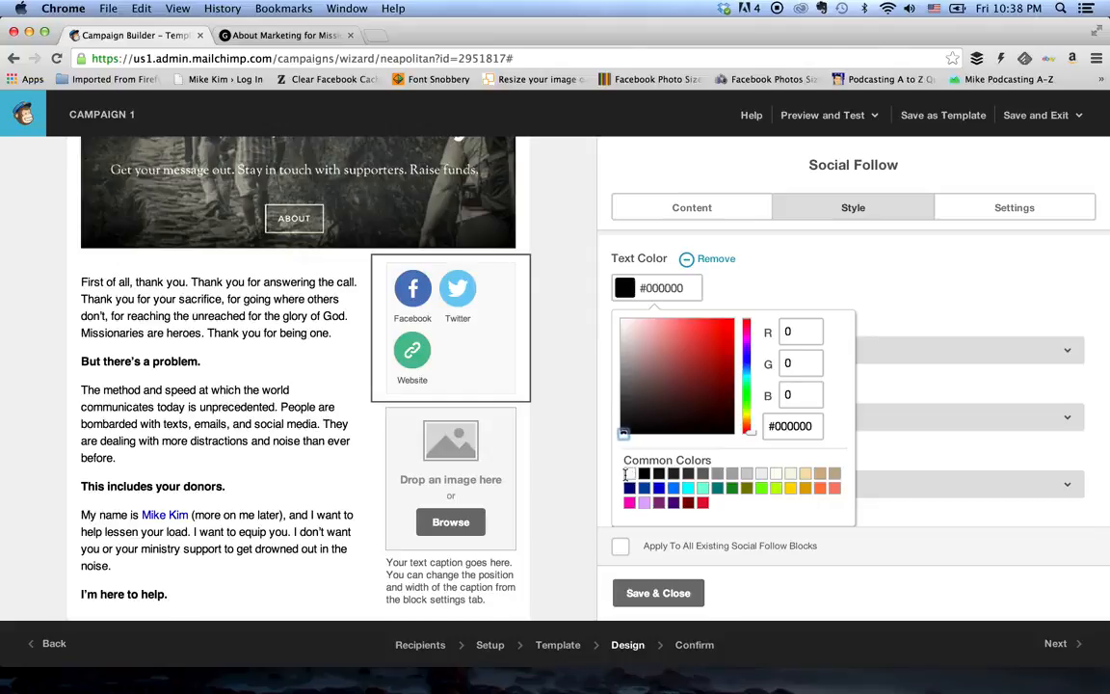
pyautogui.click(635, 545)
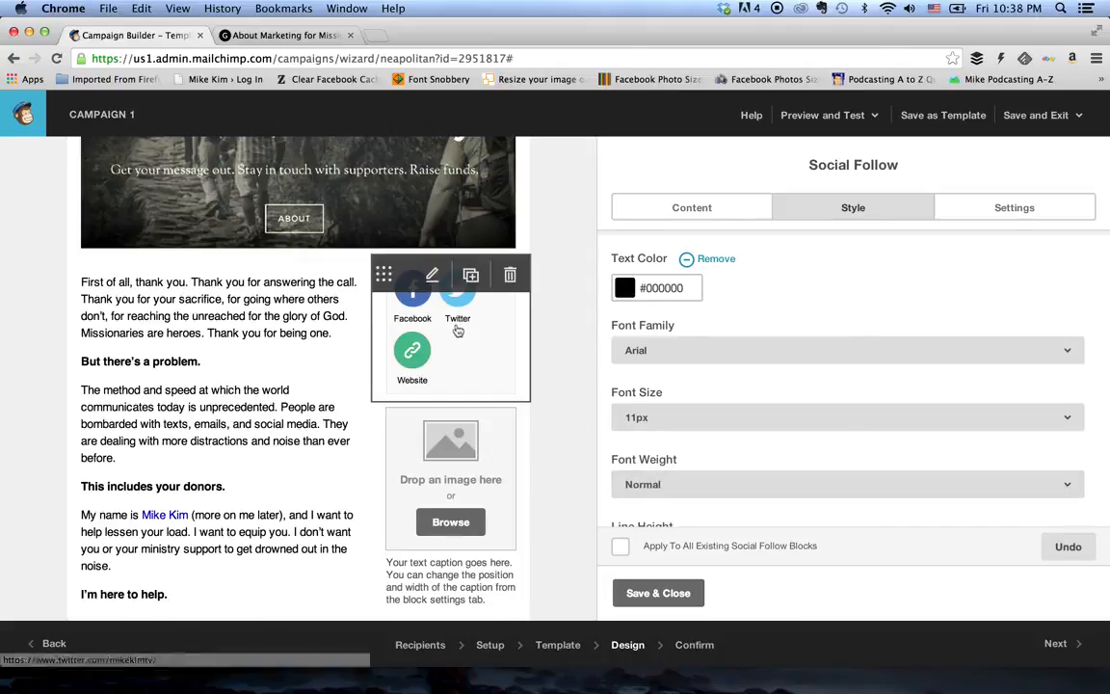
pyautogui.scroll(-2, 683, 413)
pyautogui.scroll(-3, 683, 413)
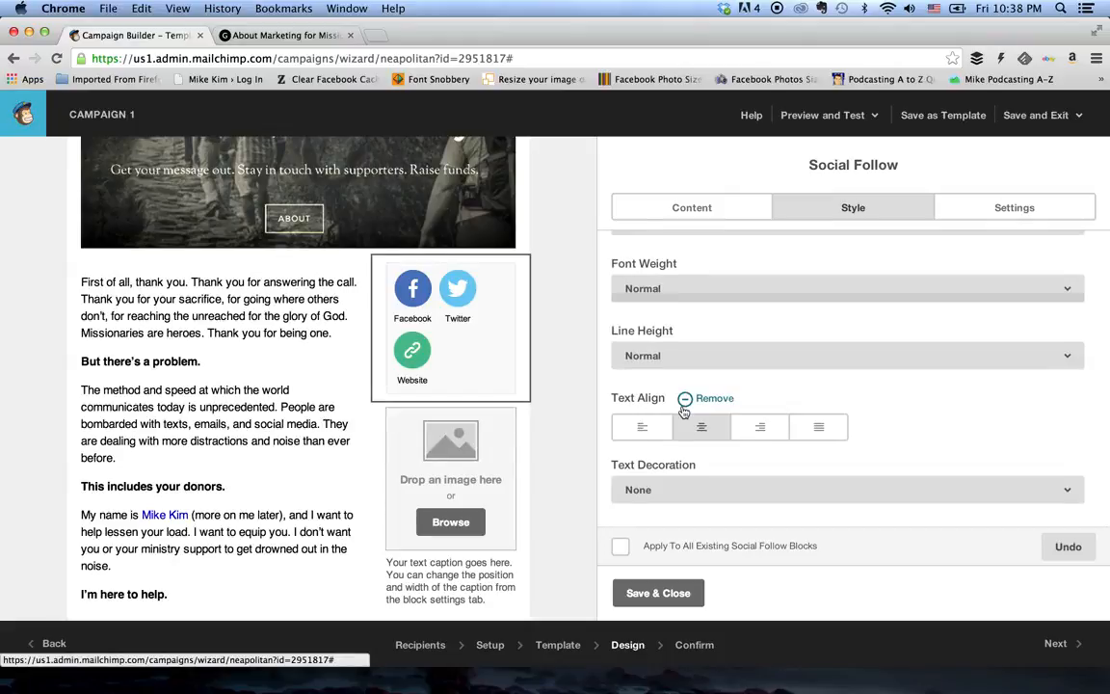
pyautogui.scroll(5, 683, 412)
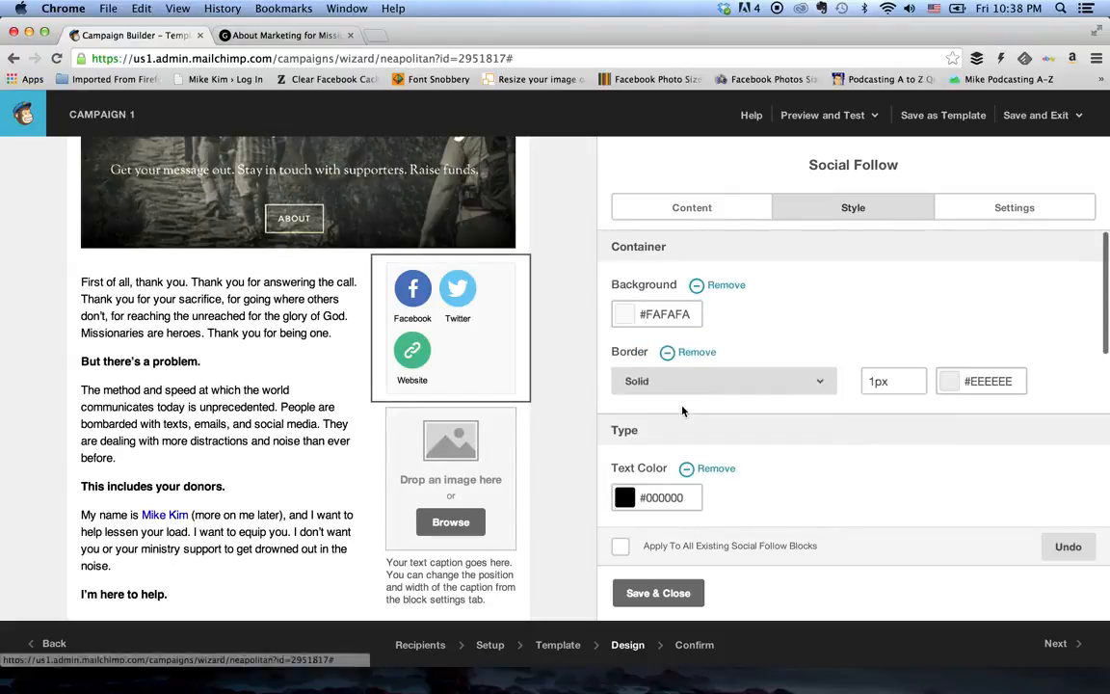
# Give the Social Follow block a vertical list layout with text beside each icon, using the solid black icon set
pyautogui.click(1011, 209)
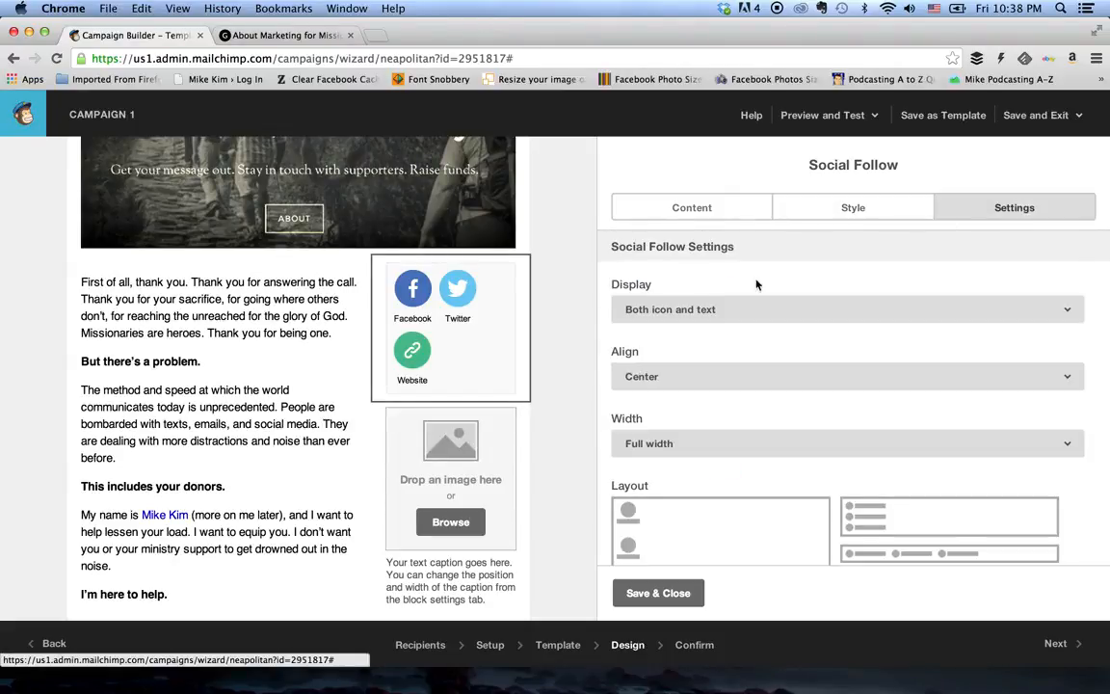
pyautogui.scroll(-3, 690, 289)
pyautogui.scroll(-1, 690, 289)
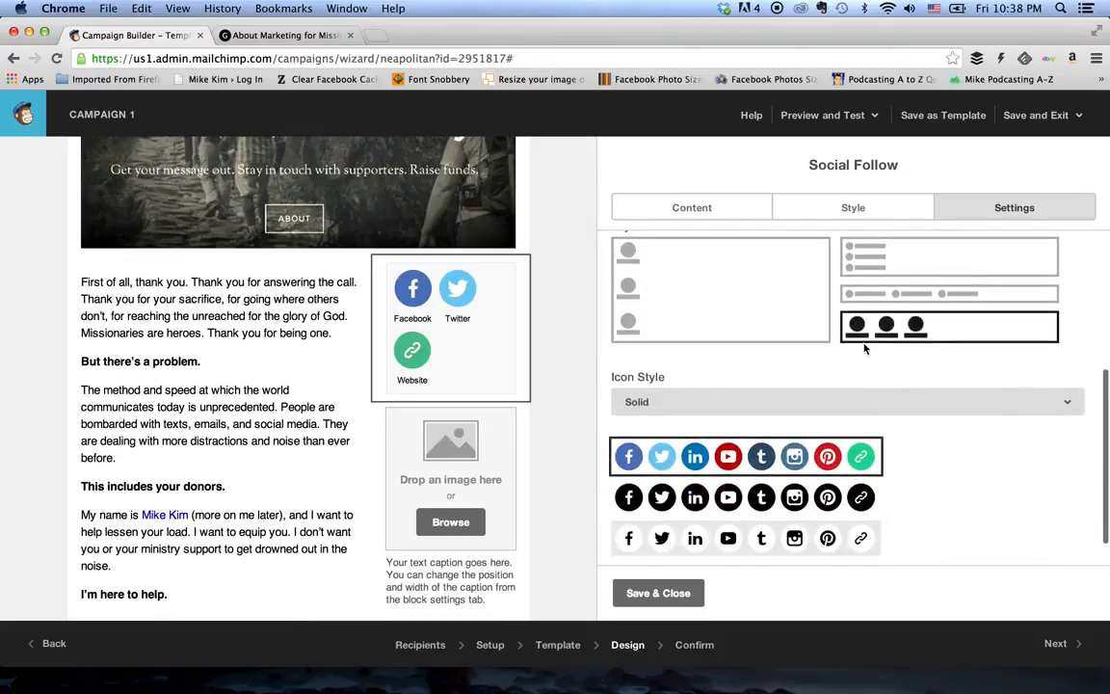
pyautogui.click(880, 260)
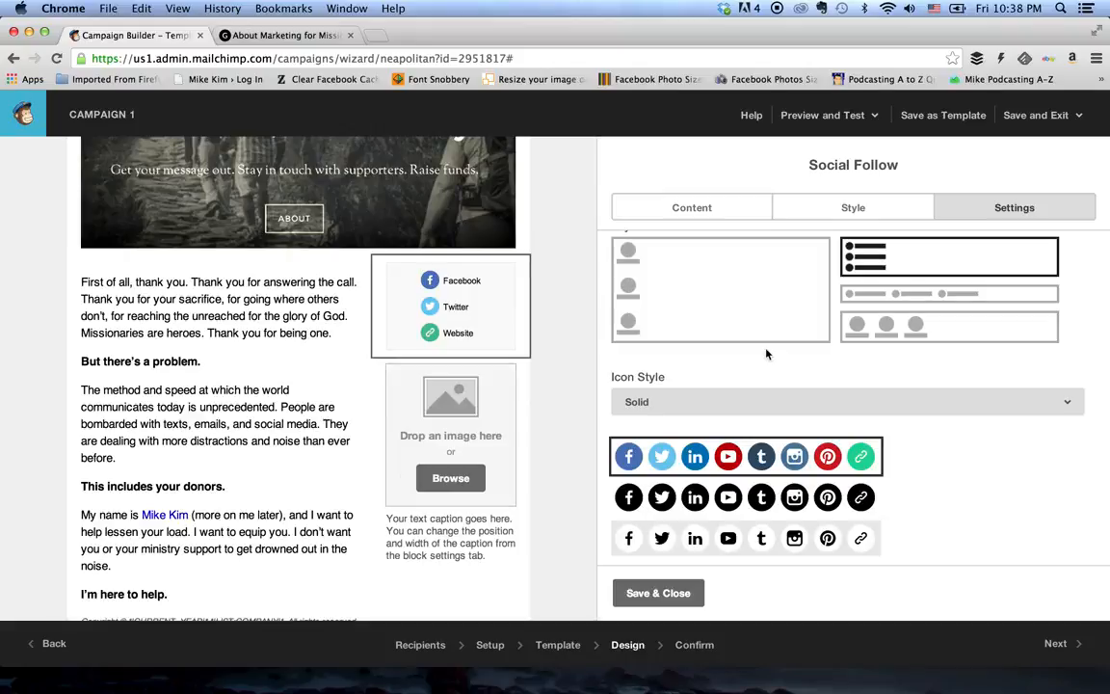
pyautogui.click(674, 501)
pyautogui.scroll(-1, 709, 386)
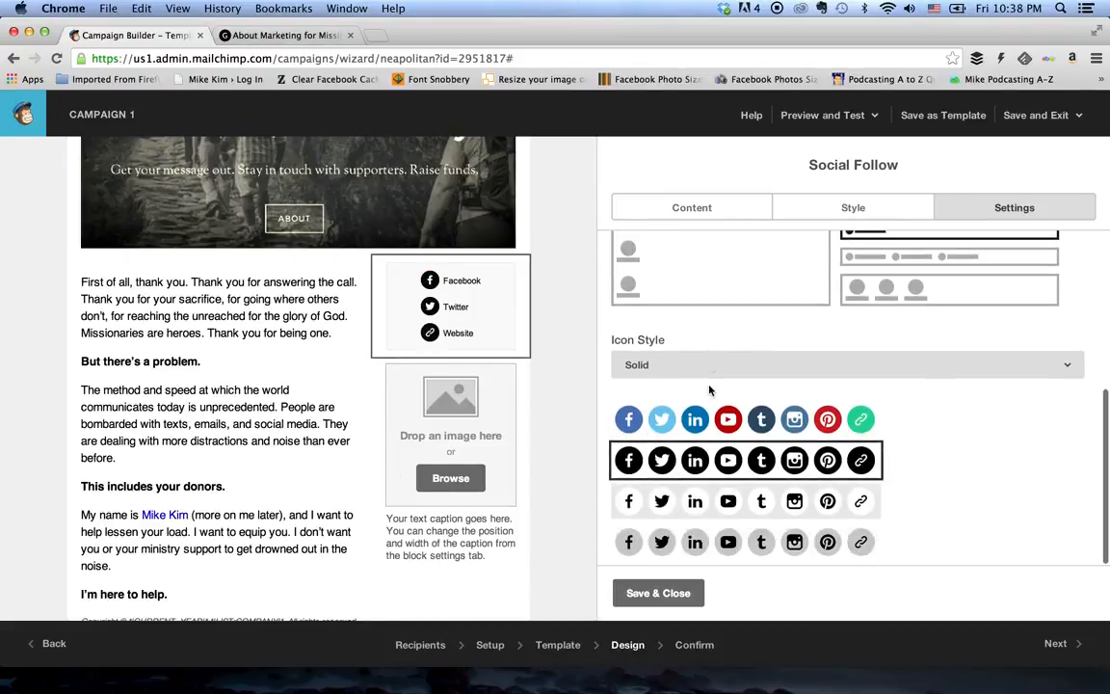
# Set the Social Follow block's alignment to Left
pyautogui.scroll(5, 708, 405)
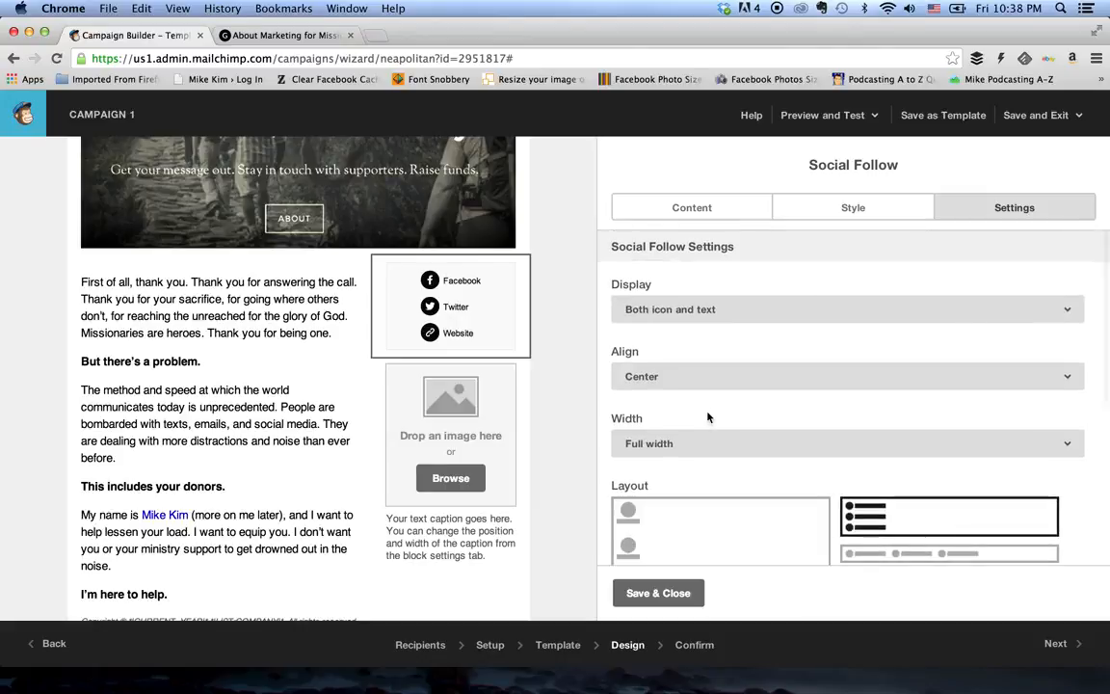
pyautogui.click(706, 379)
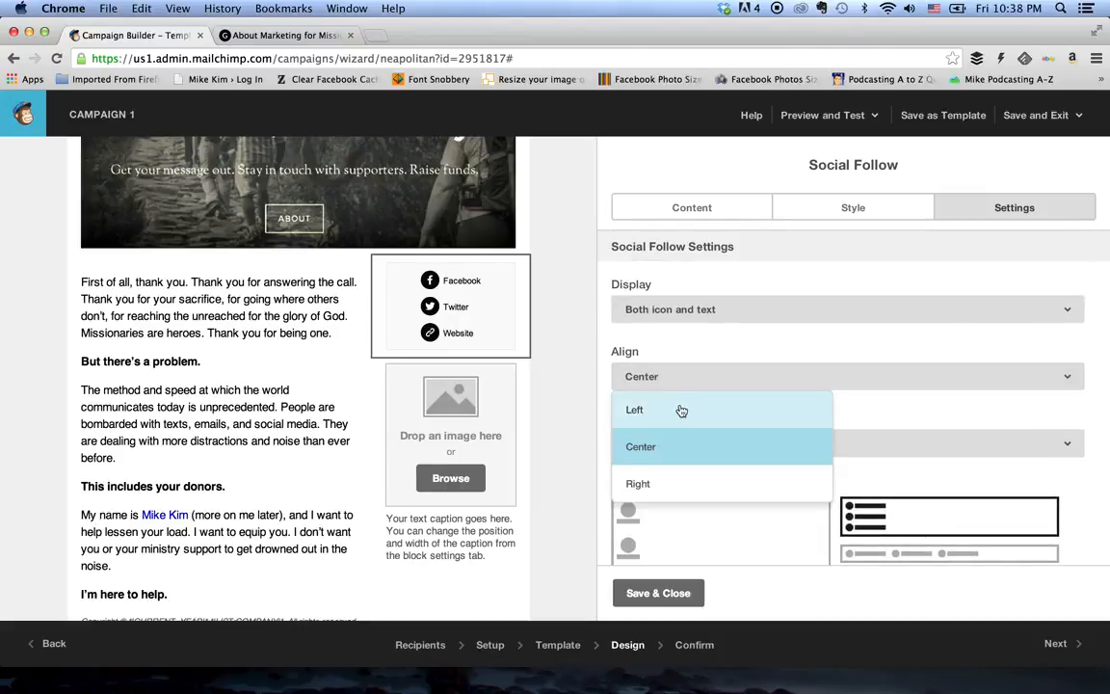
pyautogui.click(681, 411)
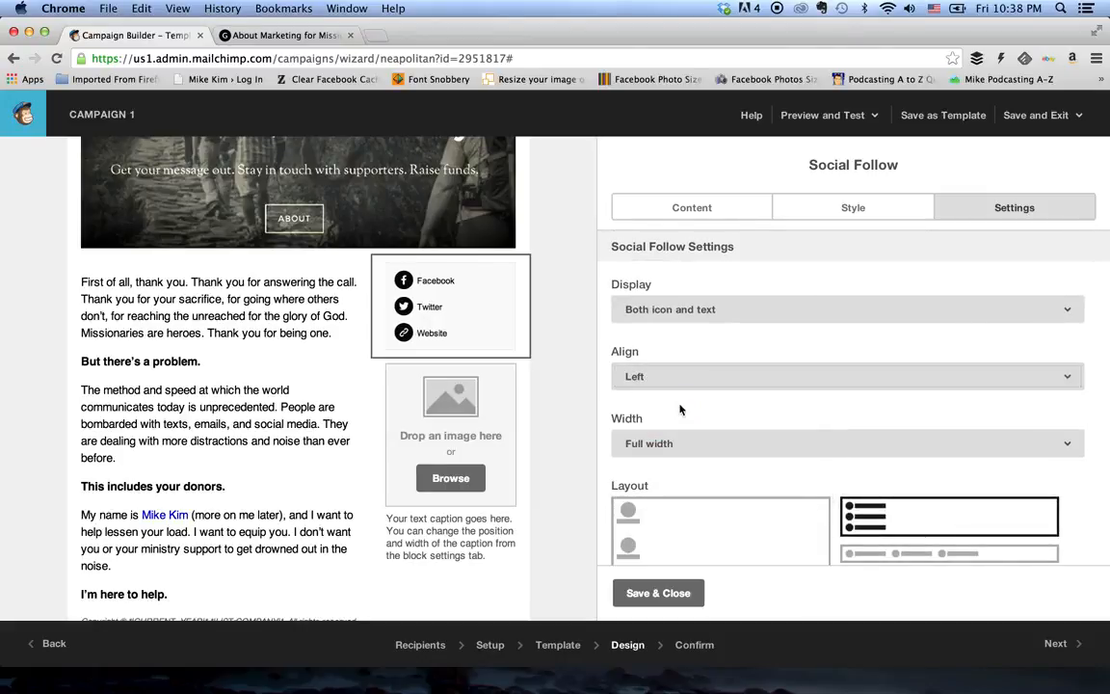
# Try the icon-only display on the Social Follow block and return it to both icon and text
pyautogui.click(680, 309)
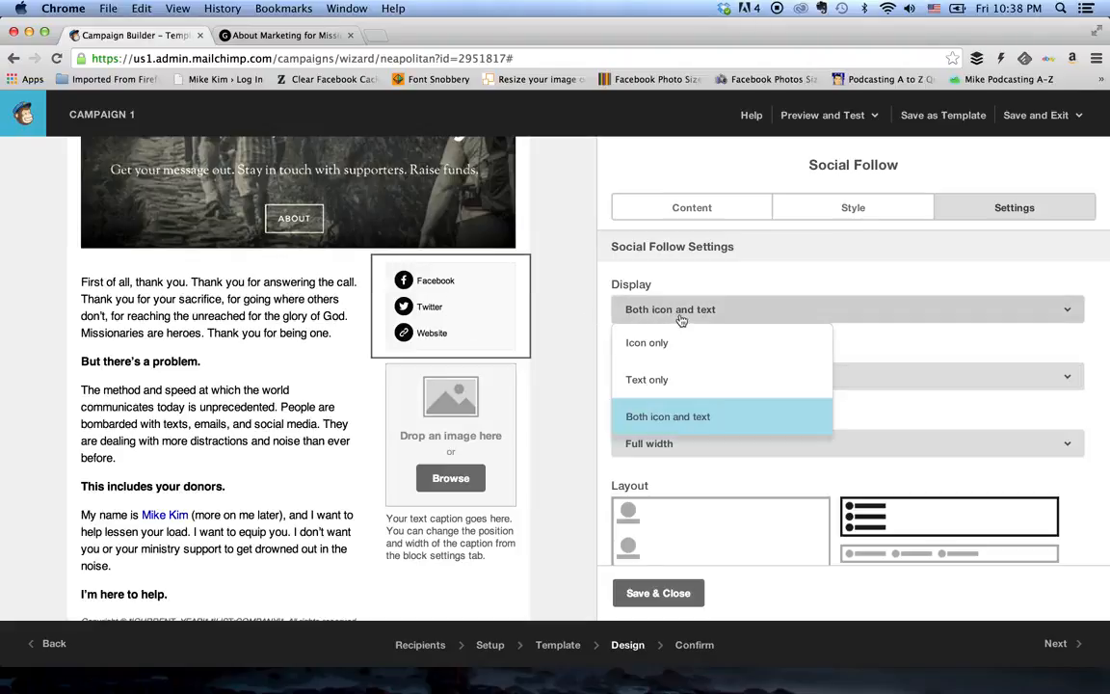
pyautogui.click(681, 344)
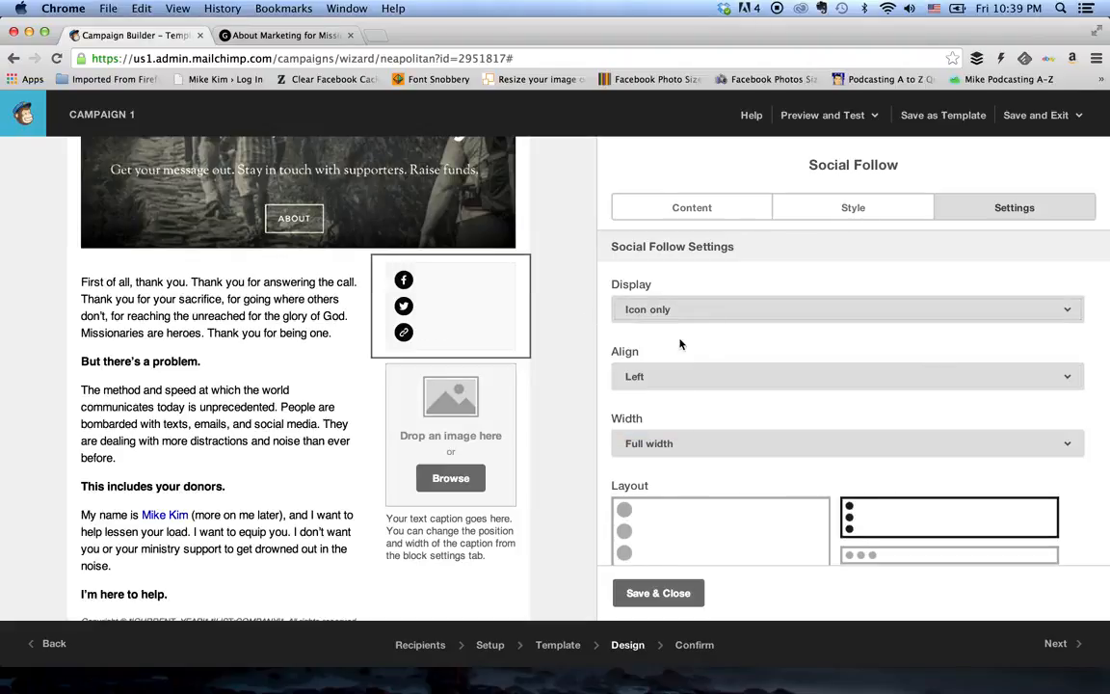
pyautogui.click(678, 310)
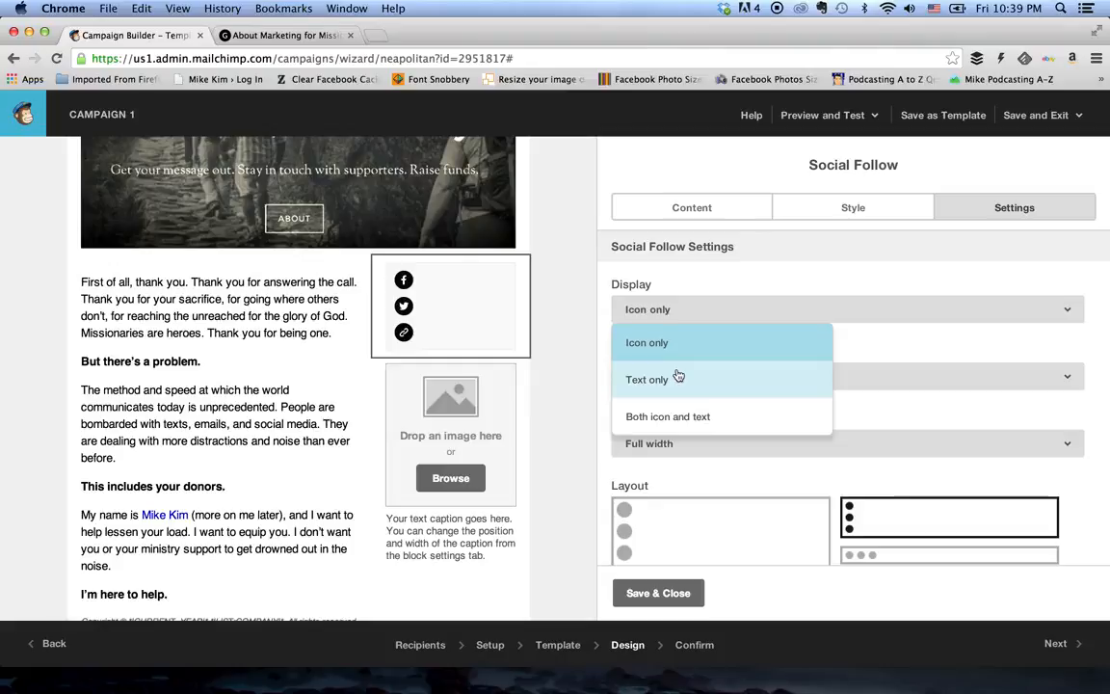
pyautogui.click(665, 417)
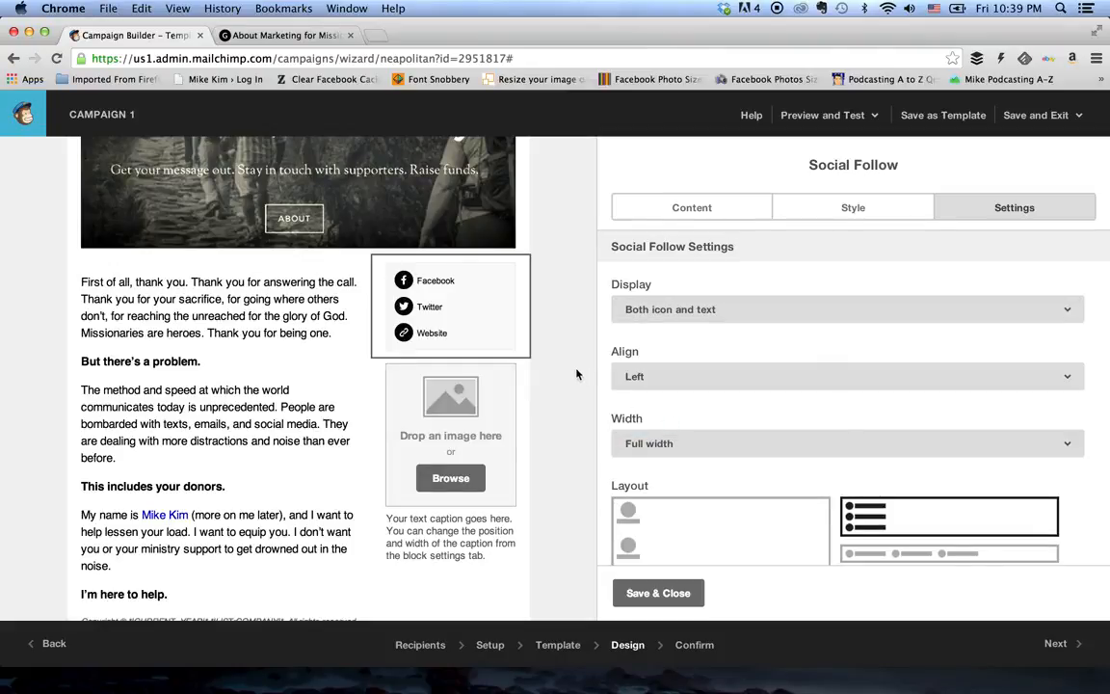
# Save the Social Follow block and delete the image placeholder with its caption below it in the sidebar
pyautogui.click(663, 592)
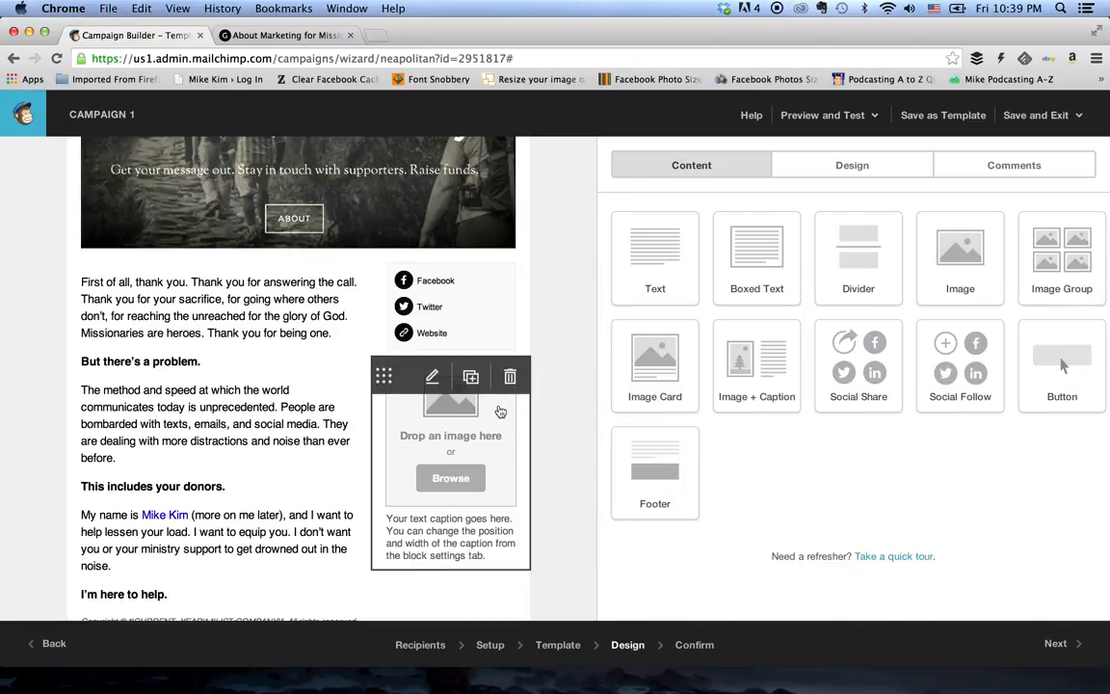
pyautogui.click(509, 376)
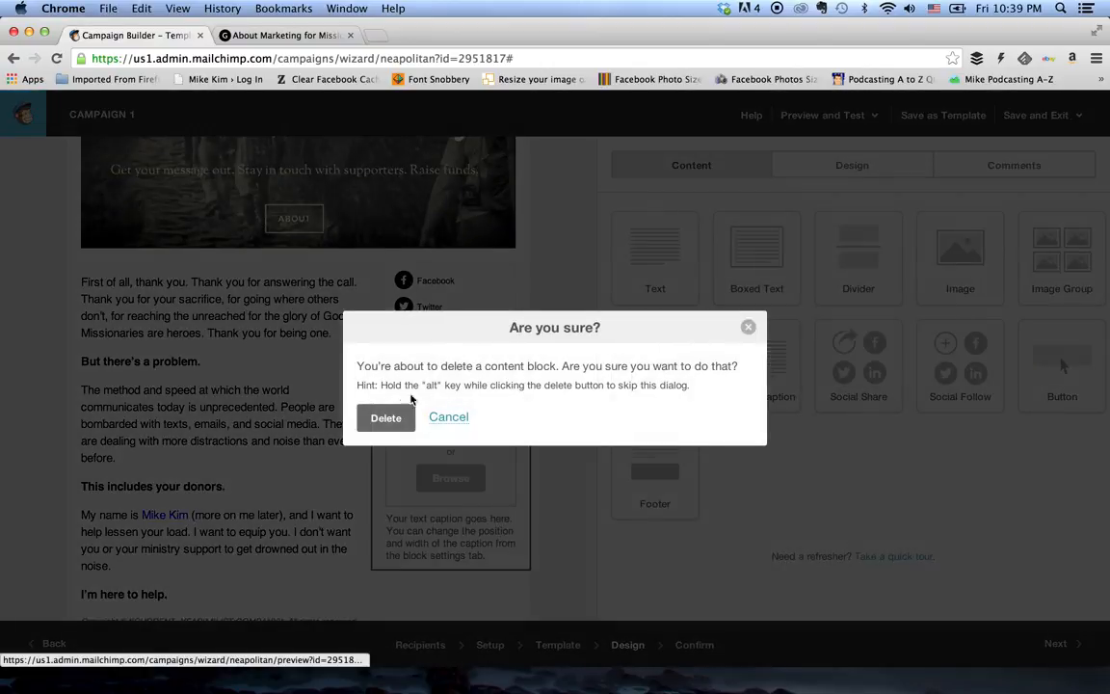
pyautogui.click(386, 417)
# Review the email layout from the header image through the body text to the footer
pyautogui.scroll(2, 560, 281)
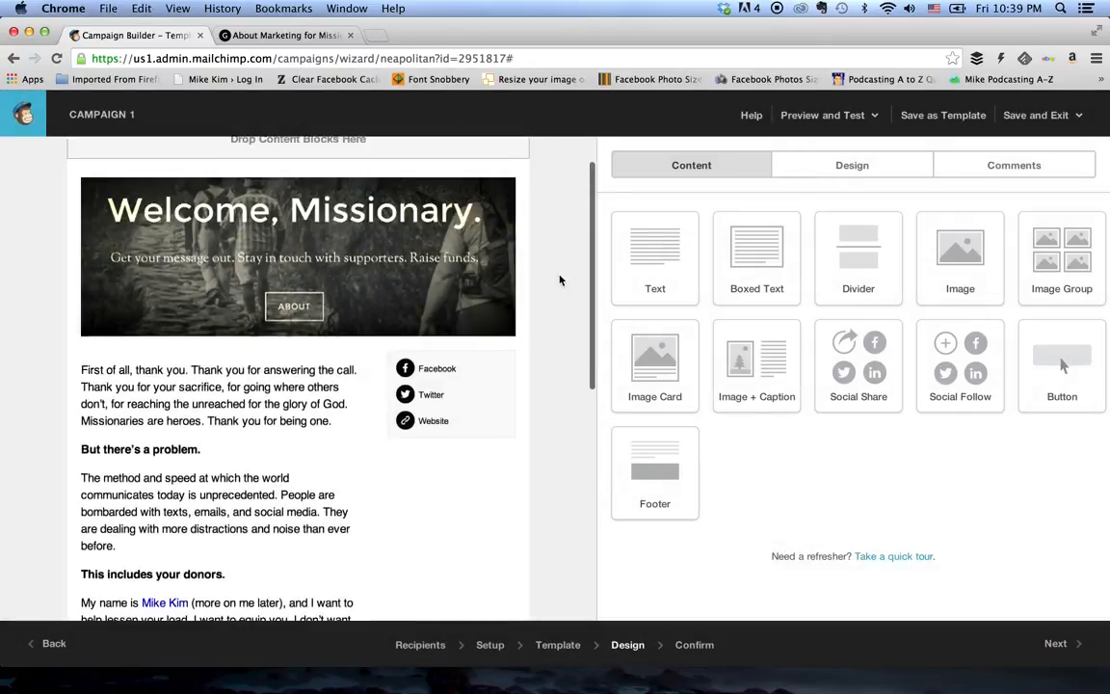
pyautogui.scroll(-5, 560, 281)
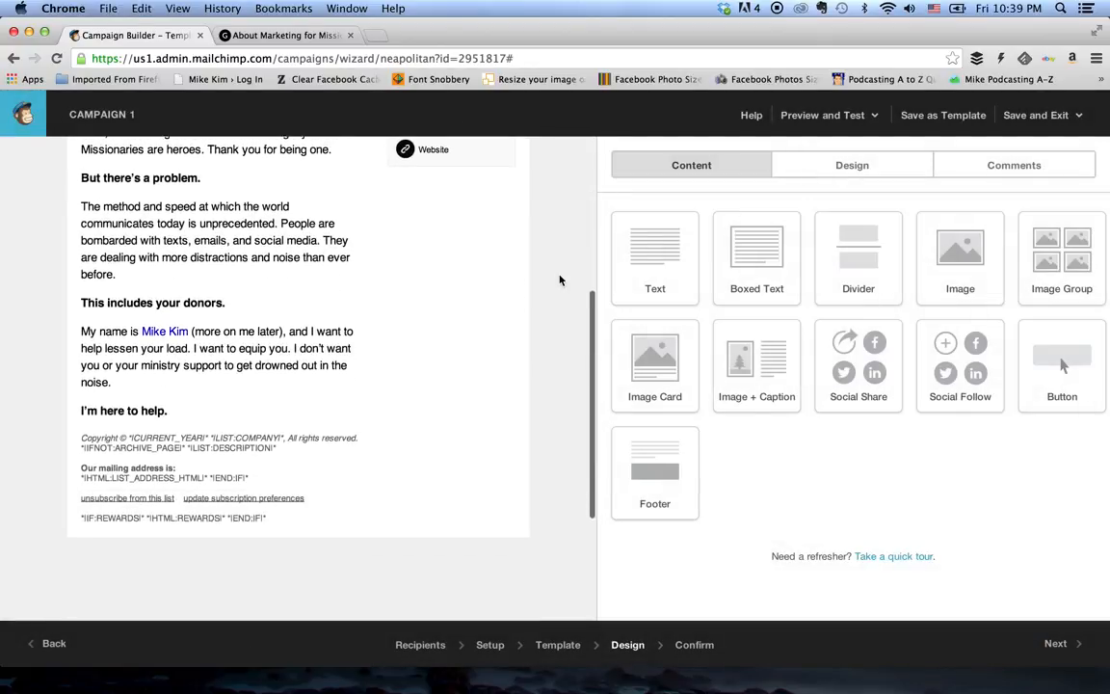
pyautogui.moveTo(355, 441)
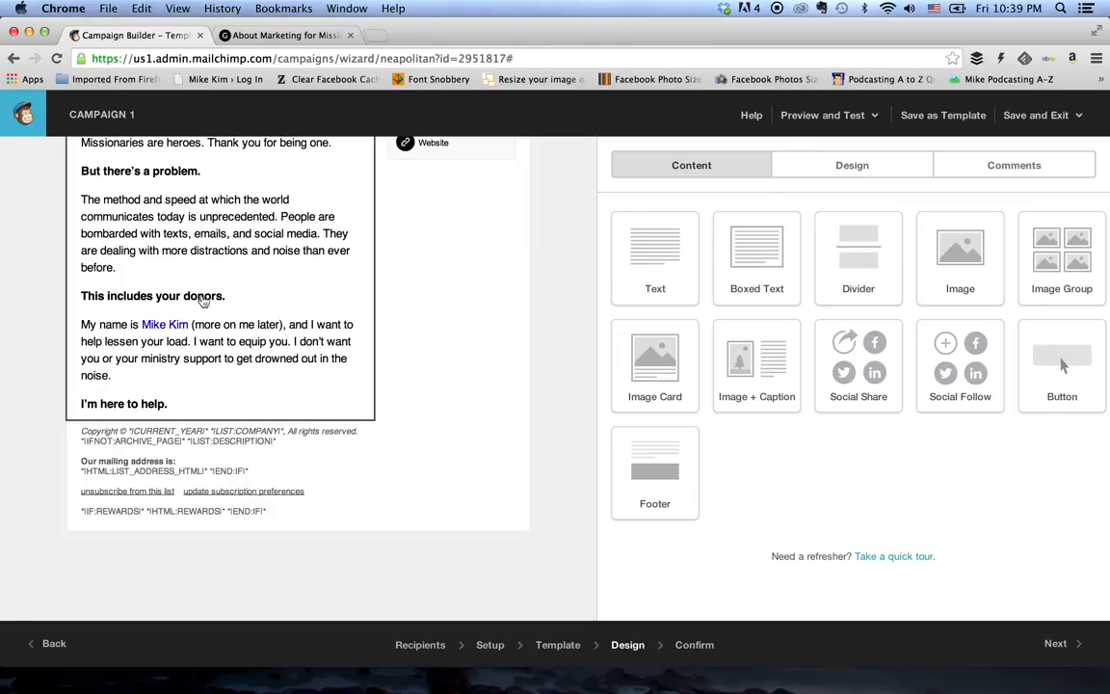
pyautogui.scroll(5, 568, 280)
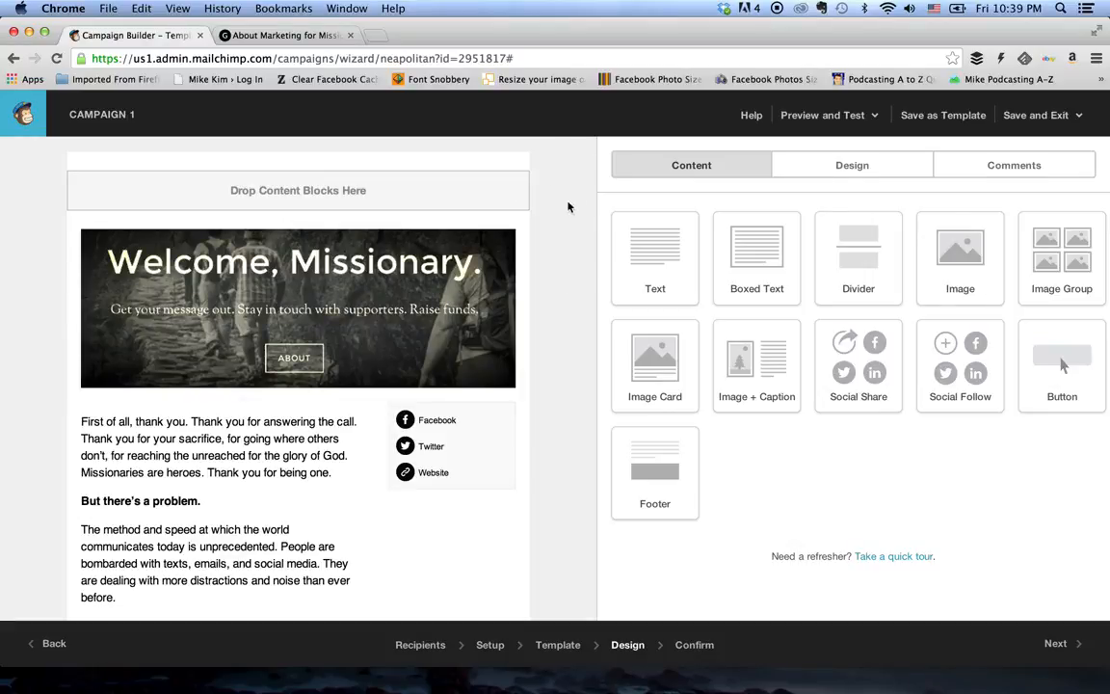
pyautogui.scroll(-5, 551, 282)
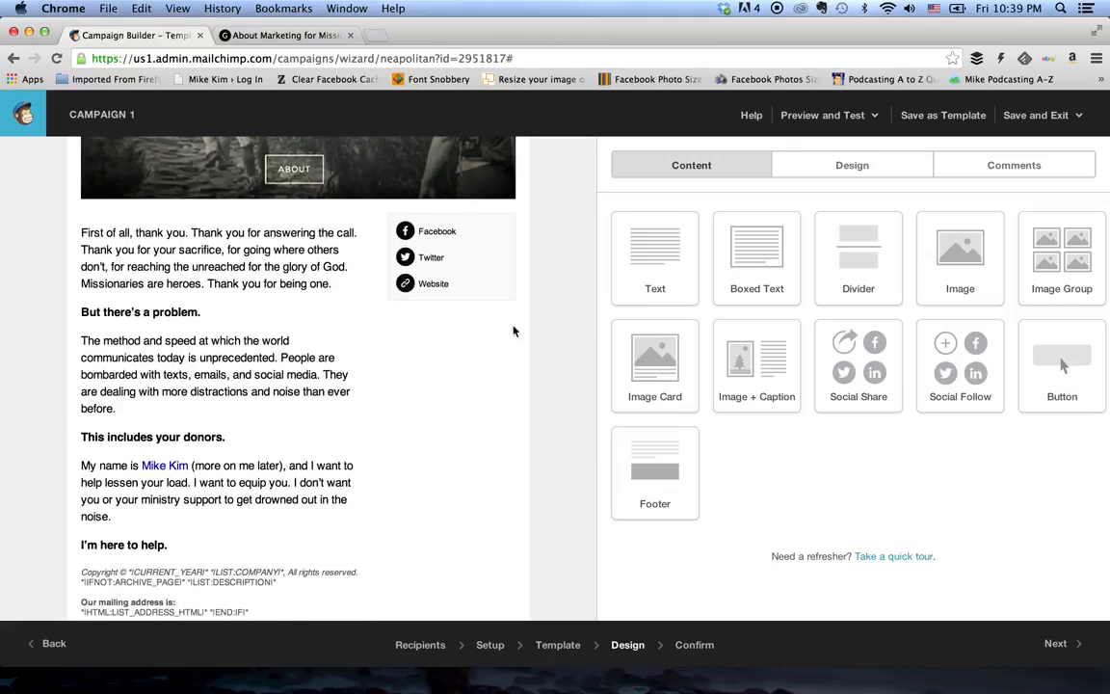
pyautogui.scroll(5, 446, 342)
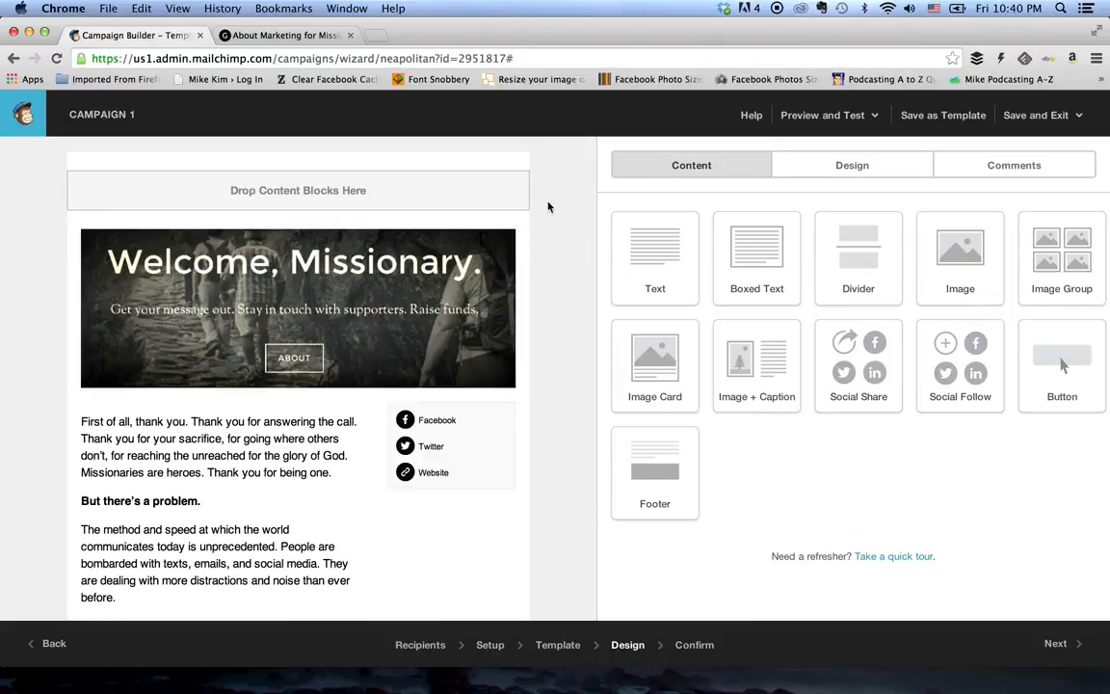
# Set the email's page background color to white (#ffffff), look through the heading styles and save the page design
pyautogui.click(842, 181)
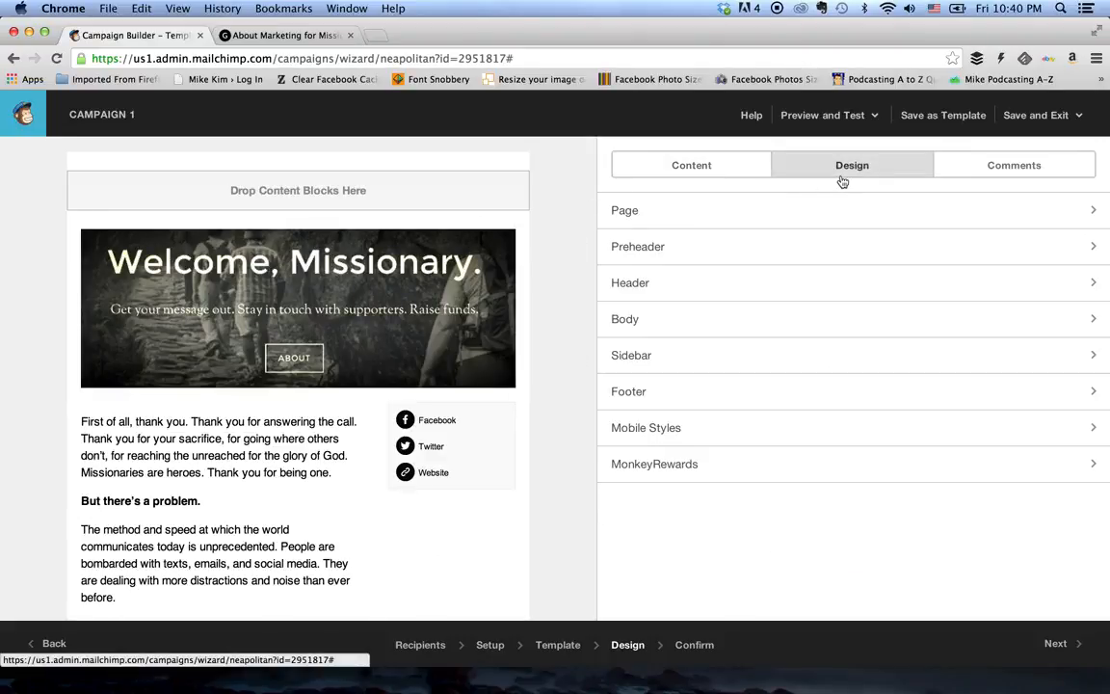
pyautogui.click(779, 214)
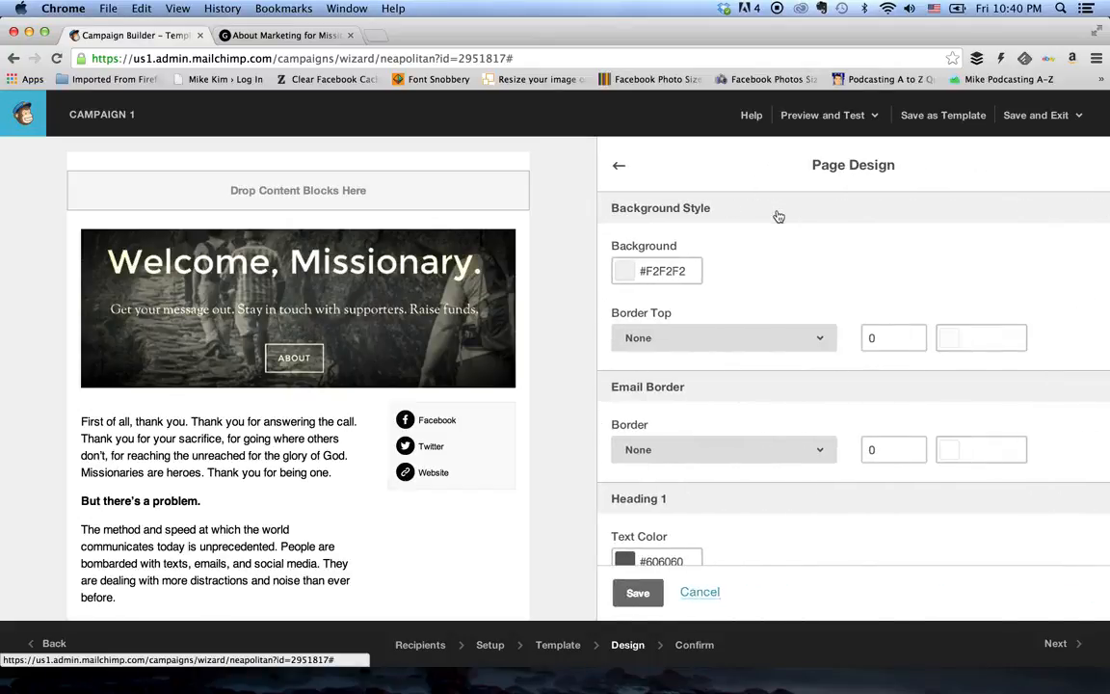
pyautogui.click(623, 275)
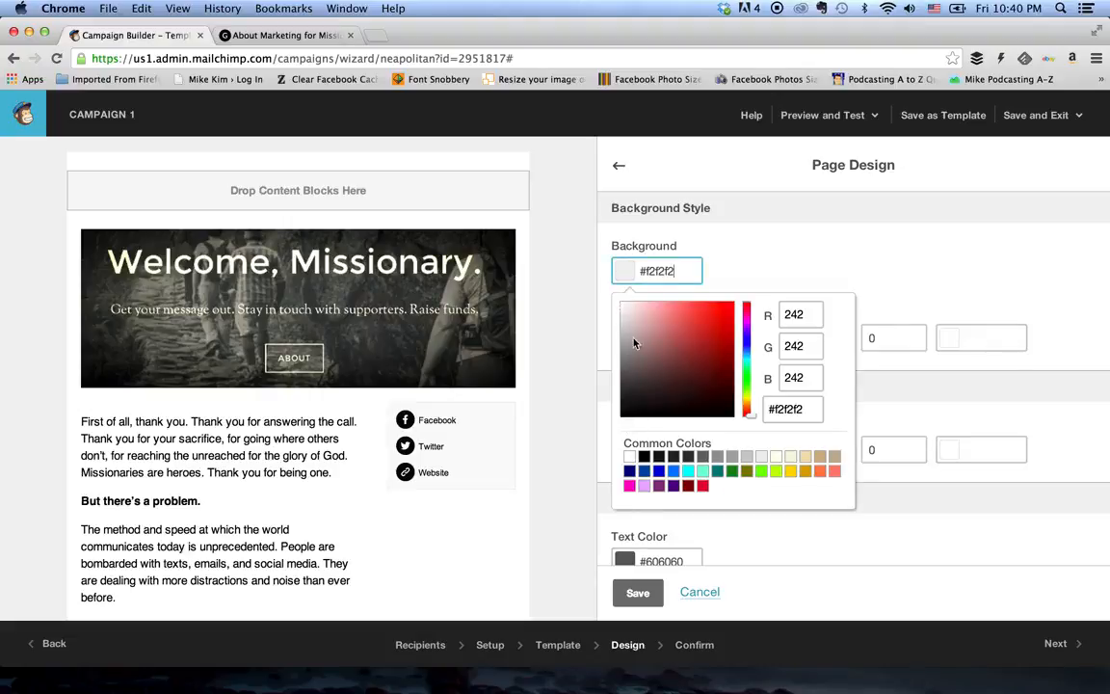
pyautogui.moveTo(622, 308); pyautogui.dragTo(610, 295)
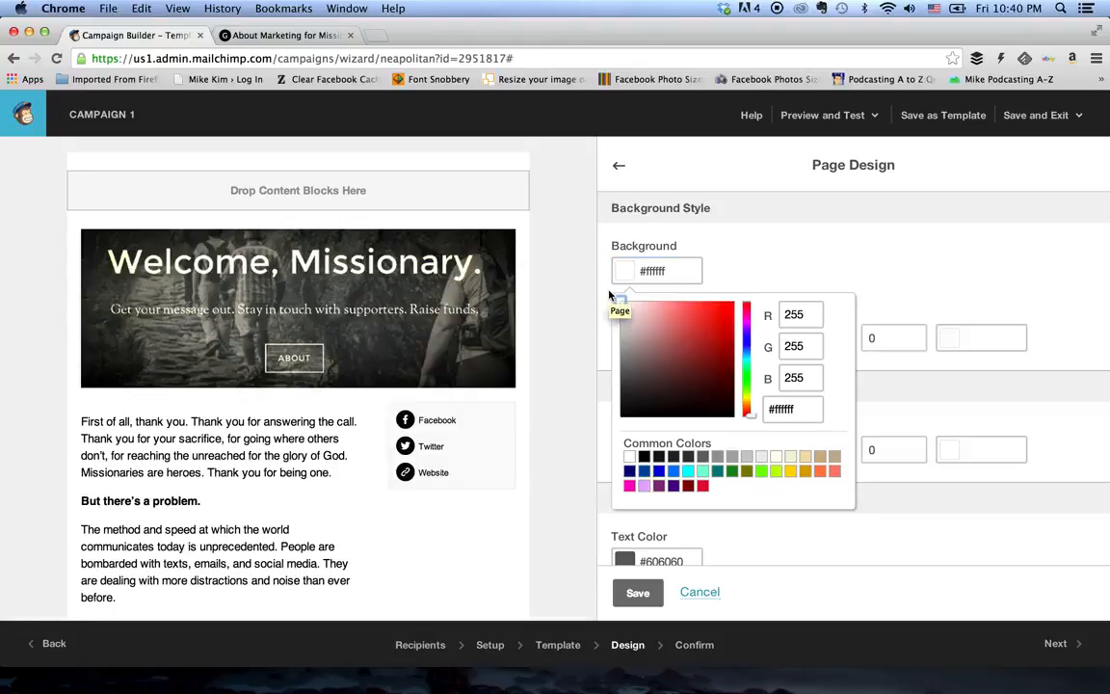
pyautogui.click(609, 295)
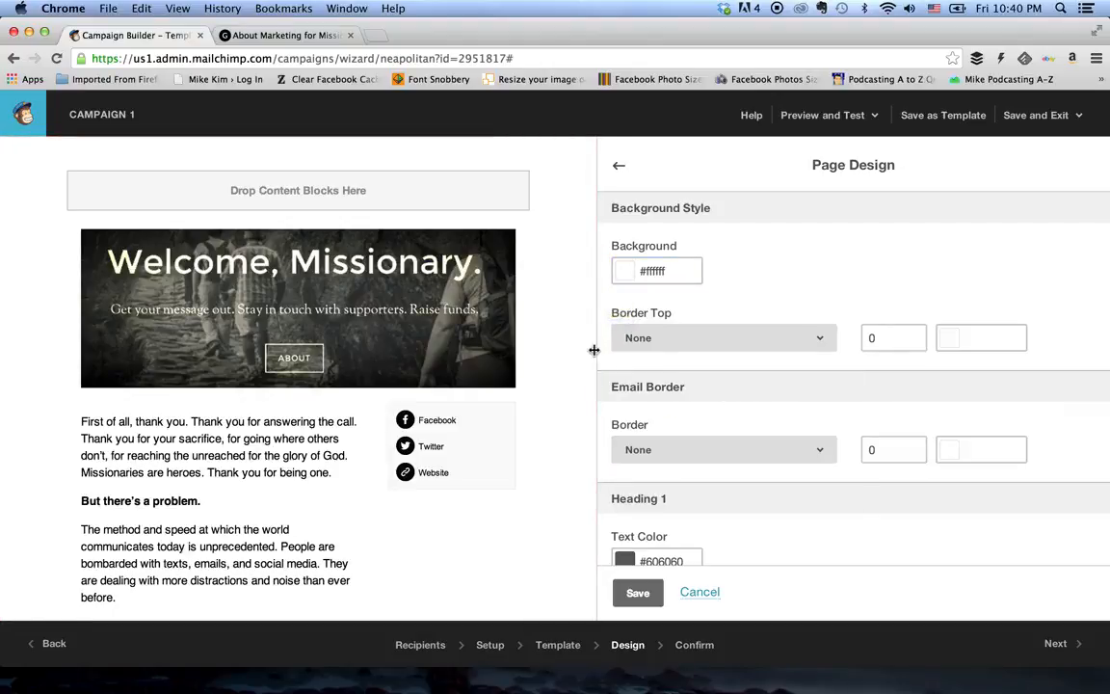
pyautogui.scroll(-3, 628, 462)
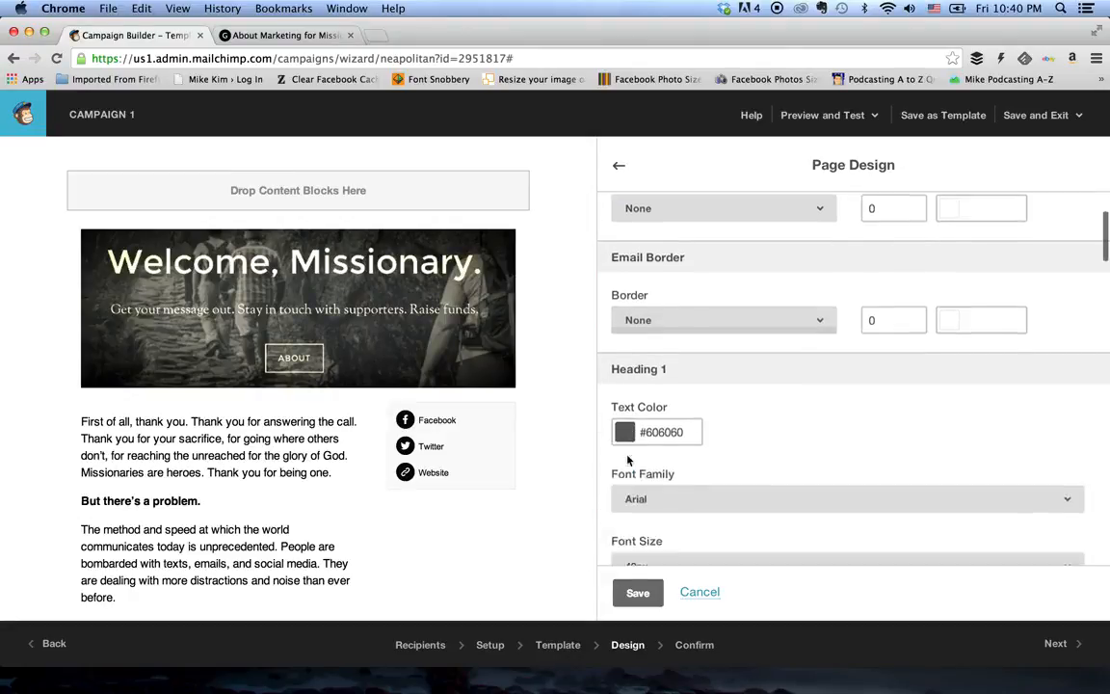
pyautogui.scroll(-5, 525, 515)
pyautogui.scroll(10, 525, 517)
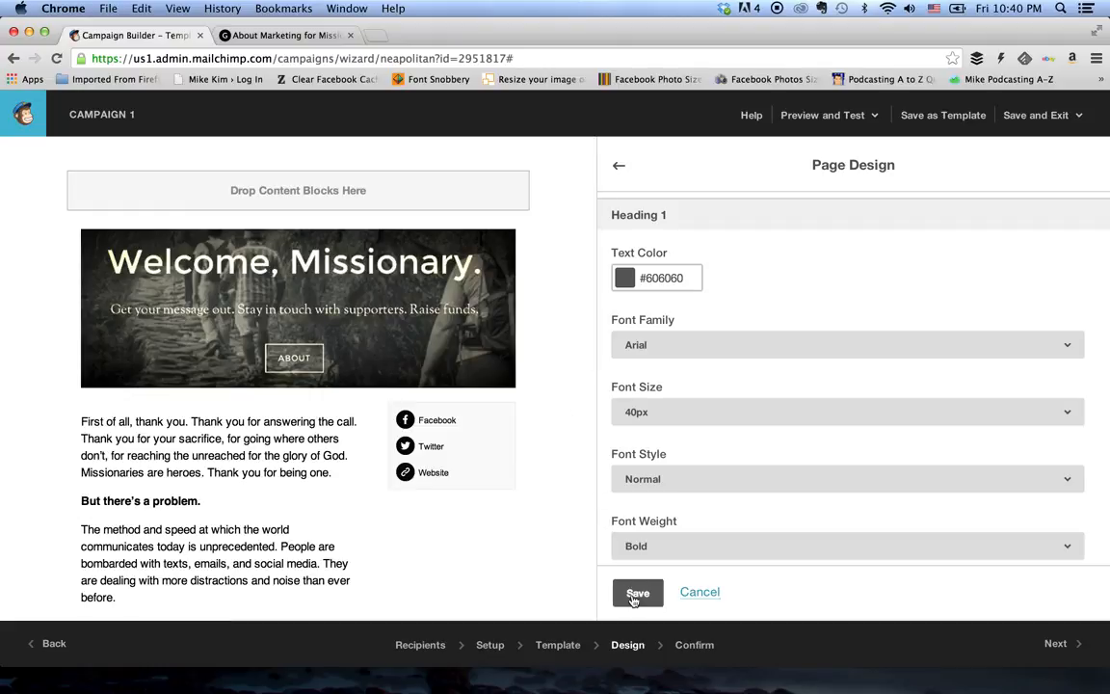
pyautogui.moveTo(506, 487)
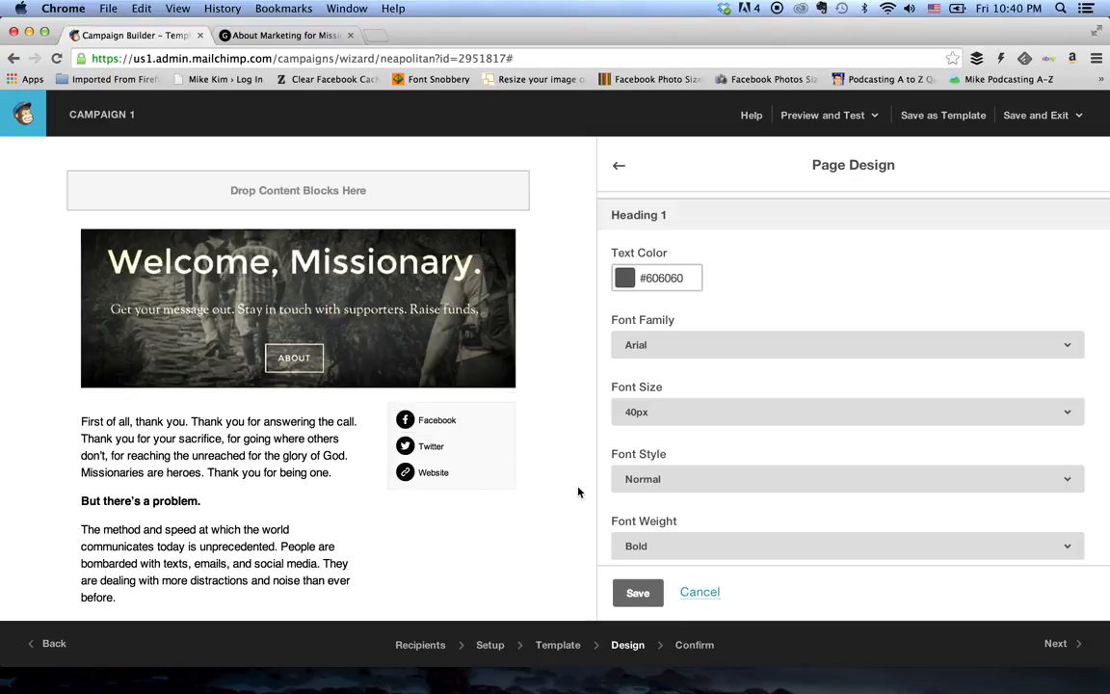
pyautogui.click(622, 590)
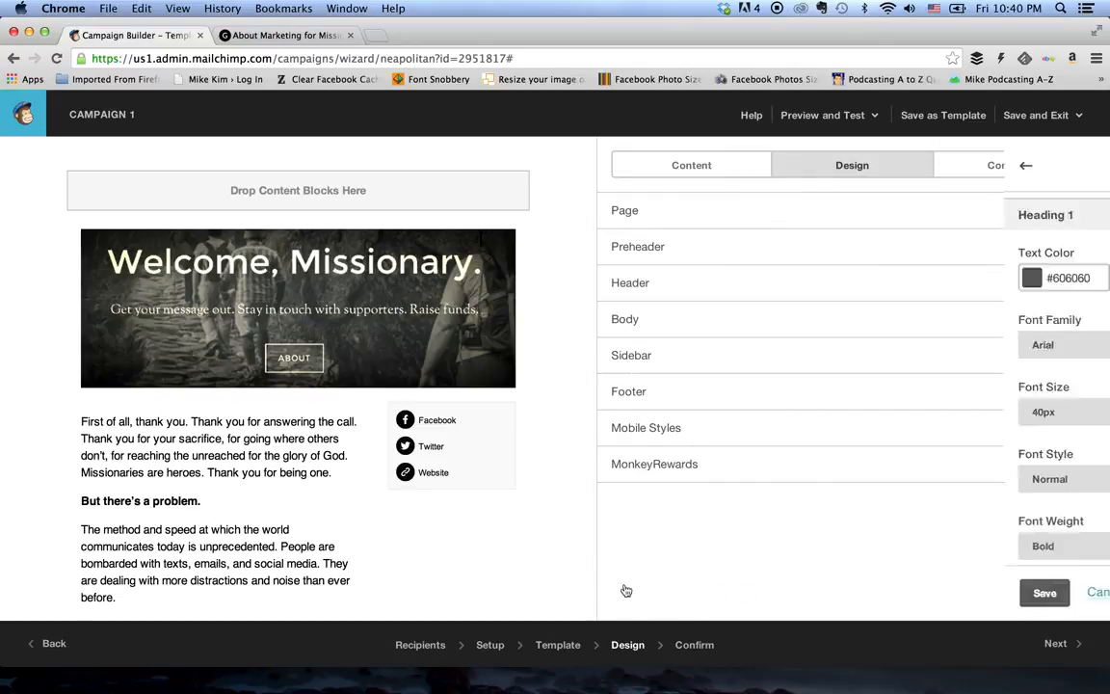
# Set the Social Follow block's container background color to white (#ffffff)
pyautogui.click(498, 462)
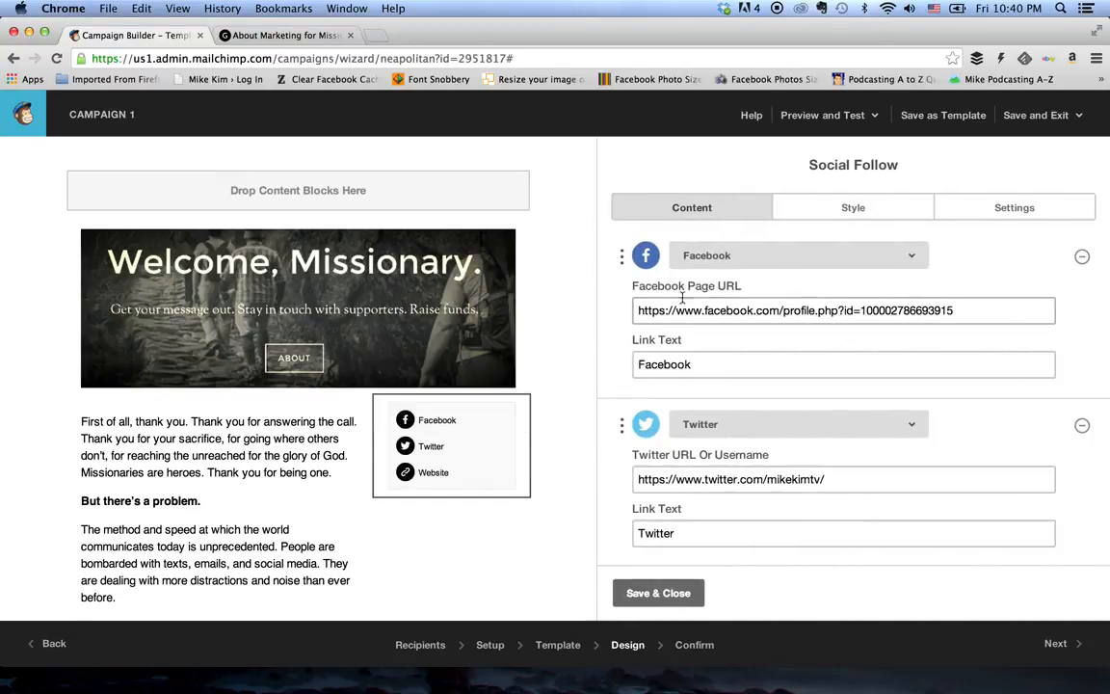
pyautogui.click(782, 207)
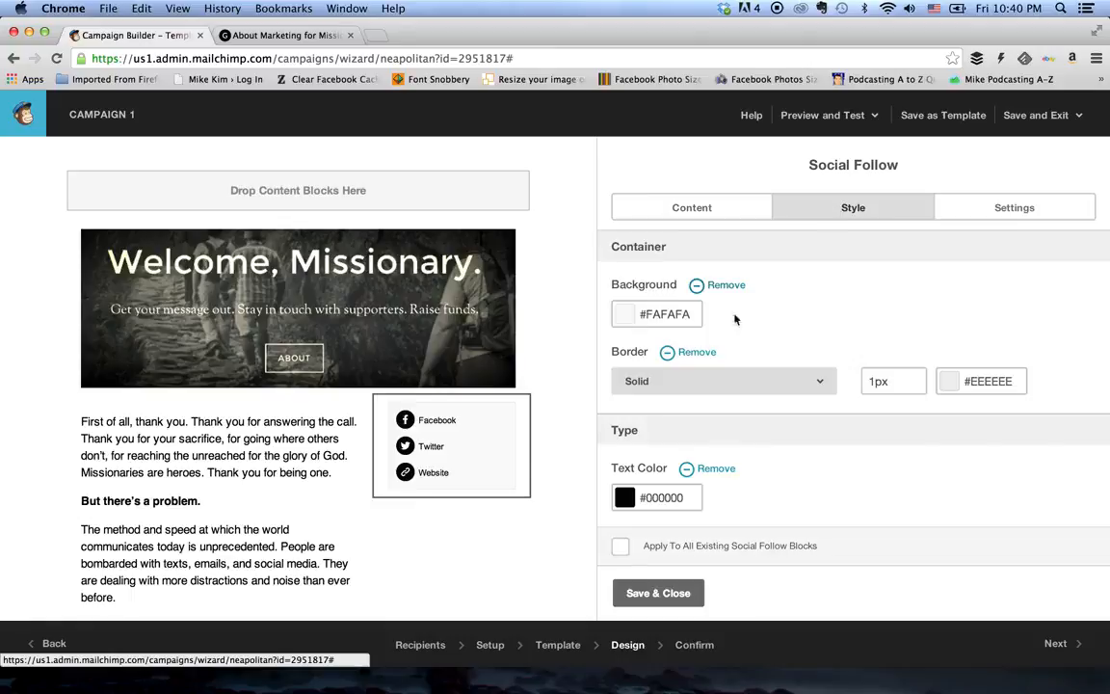
pyautogui.click(633, 319)
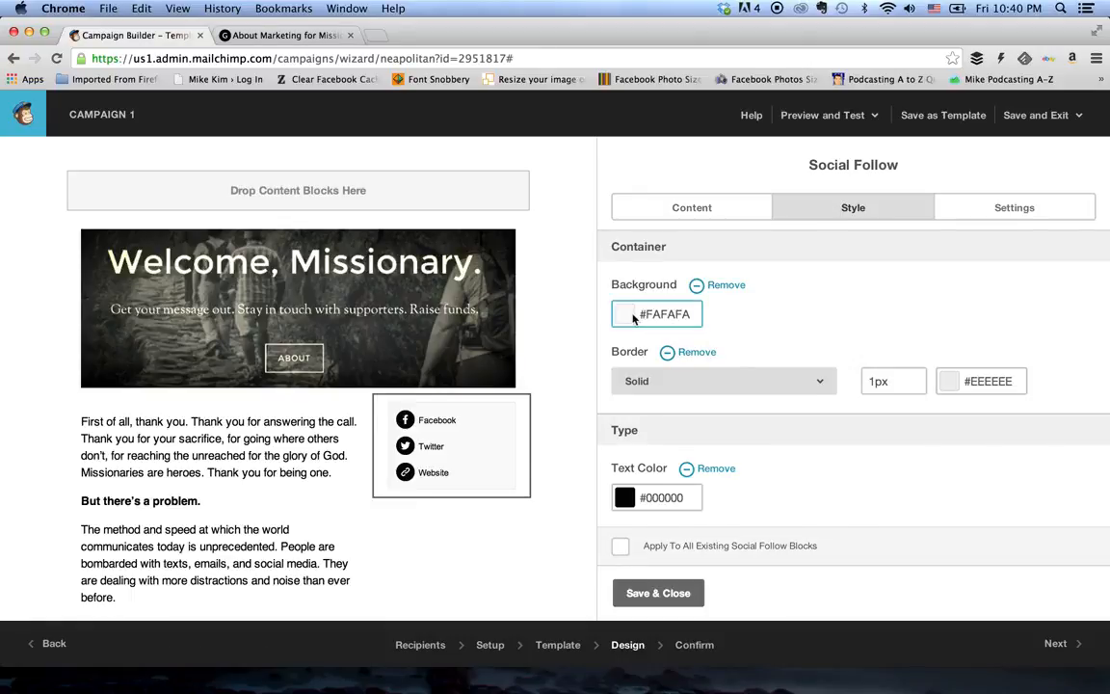
pyautogui.moveTo(622, 347)
pyautogui.mouseDown()
pyautogui.moveTo(619, 322)
pyautogui.moveTo(713, 350)
pyautogui.moveTo(609, 326)
pyautogui.mouseUp()
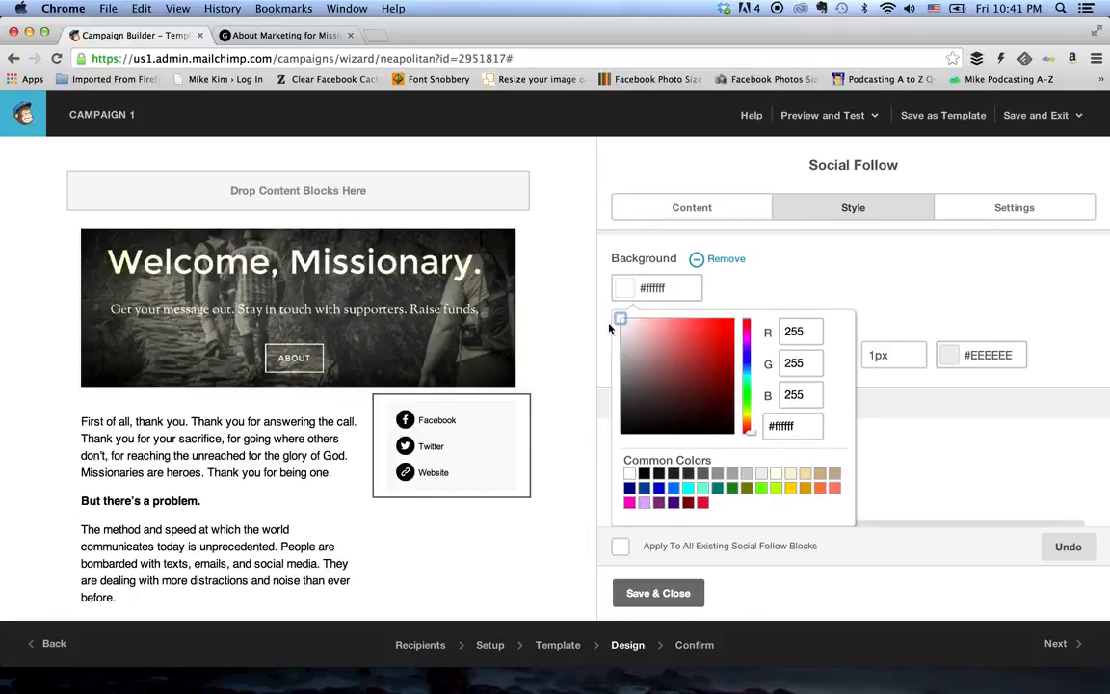
pyautogui.click(609, 328)
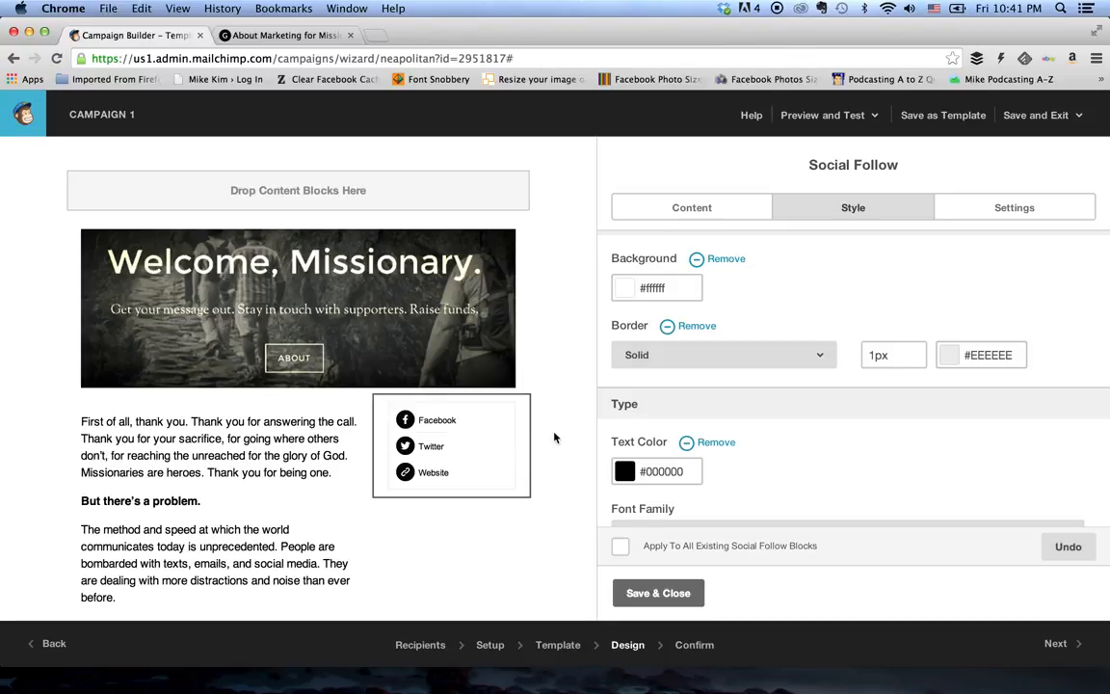
# Set the Social Follow block's container border to None, check it in the email preview and save the block
pyautogui.click(657, 364)
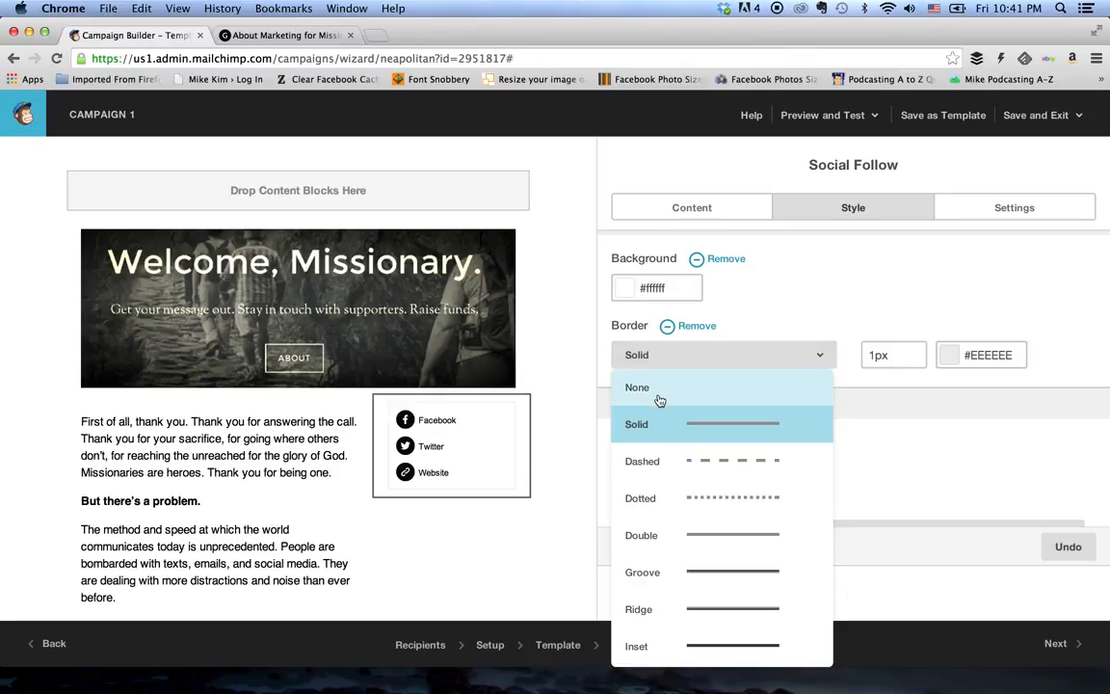
pyautogui.click(660, 400)
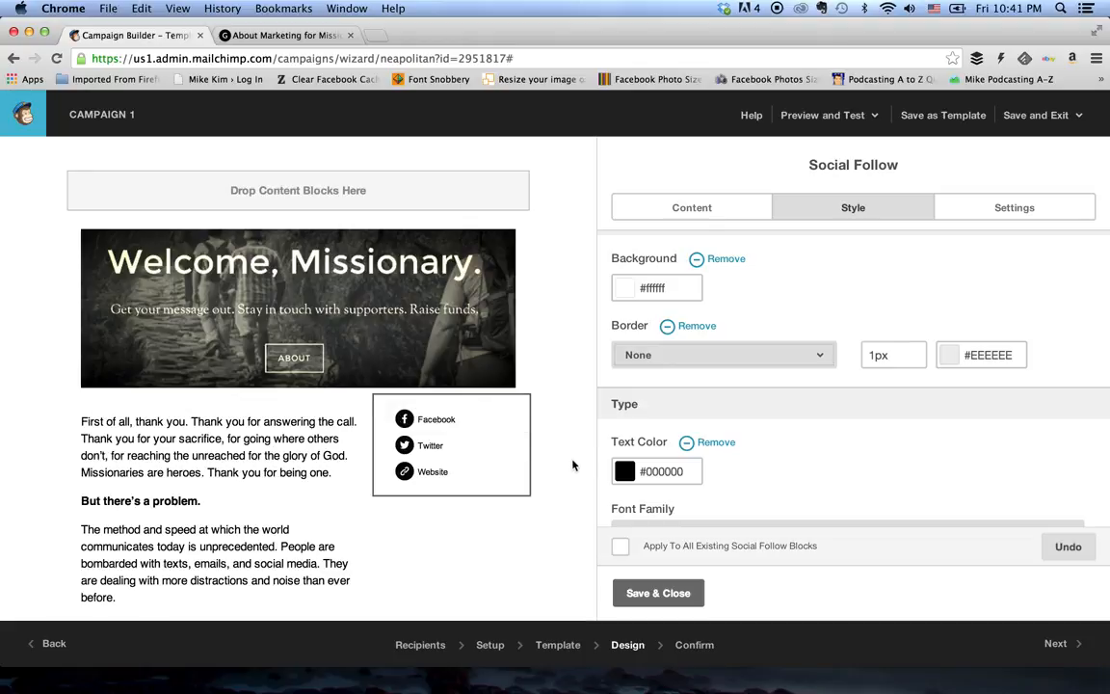
pyautogui.scroll(-2, 572, 465)
pyautogui.scroll(-10, 572, 466)
pyautogui.scroll(8, 583, 517)
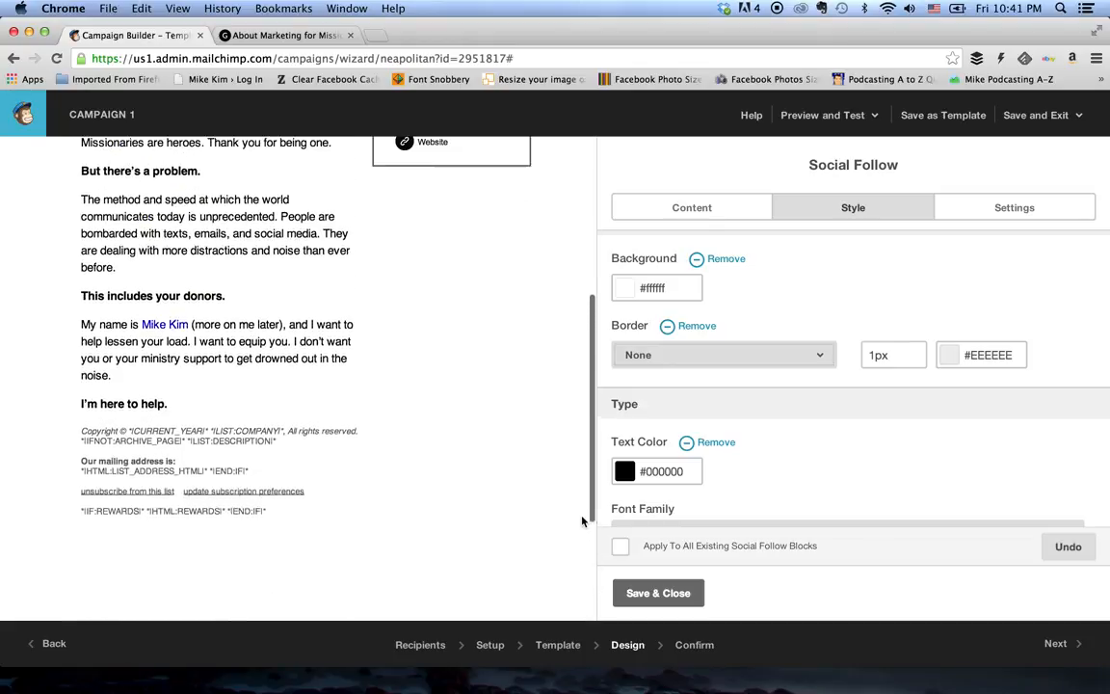
pyautogui.click(636, 591)
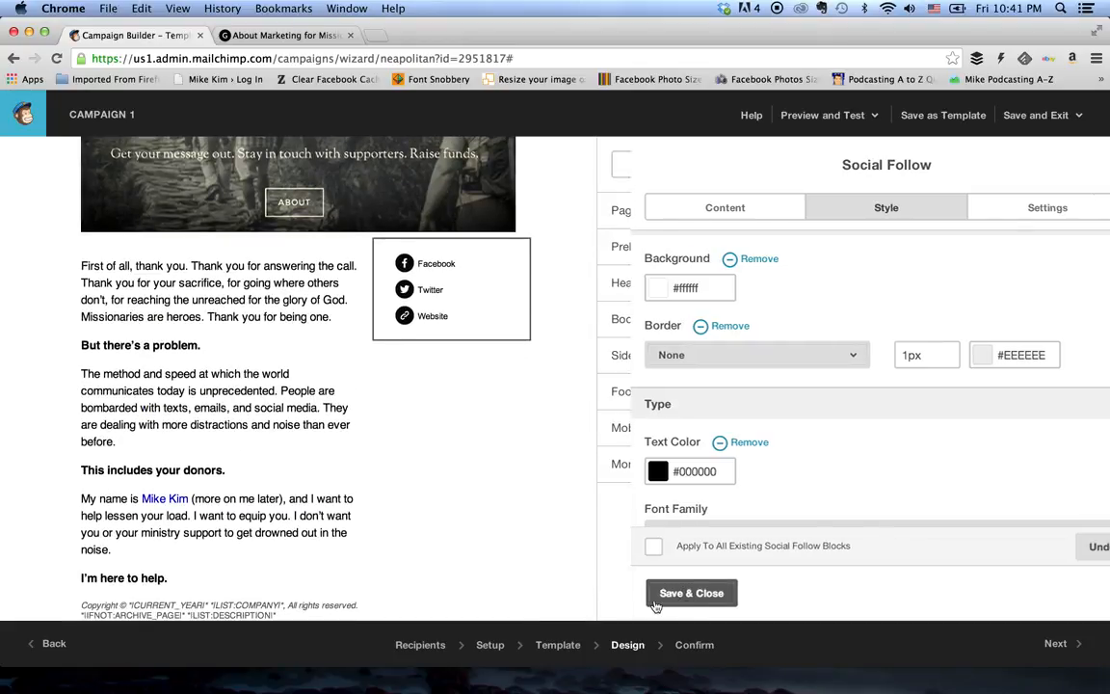
# Save the finished email design as a template, naming it with the author's full name between "The" and "Template", and return to the campaign
pyautogui.scroll(4, 533, 334)
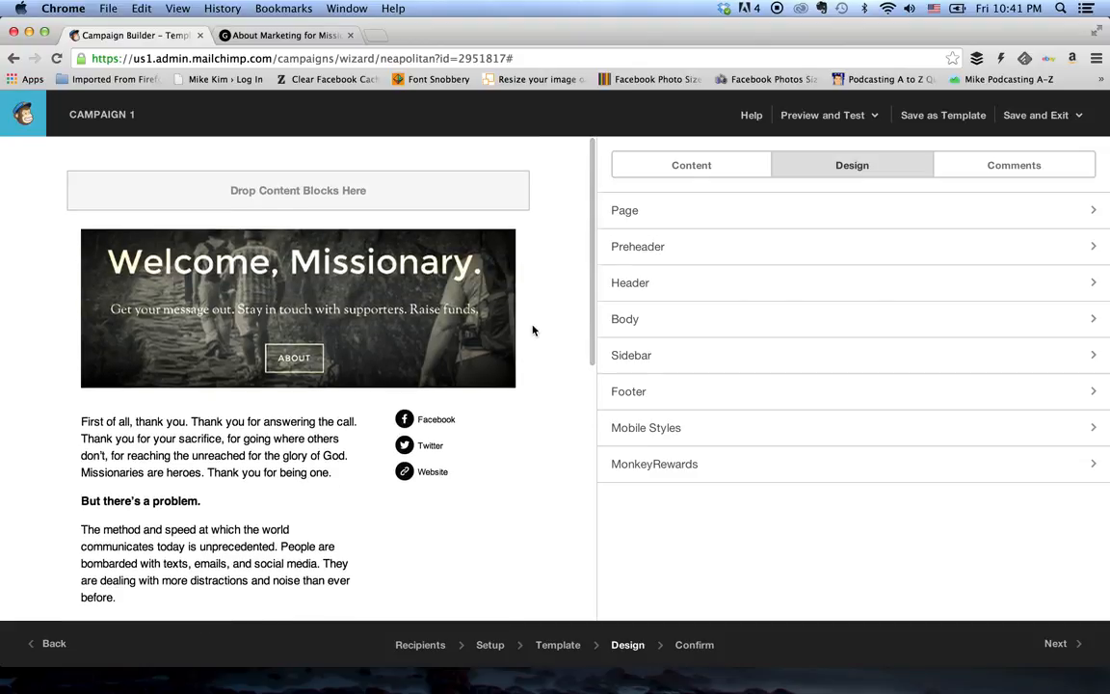
pyautogui.scroll(-5, 542, 314)
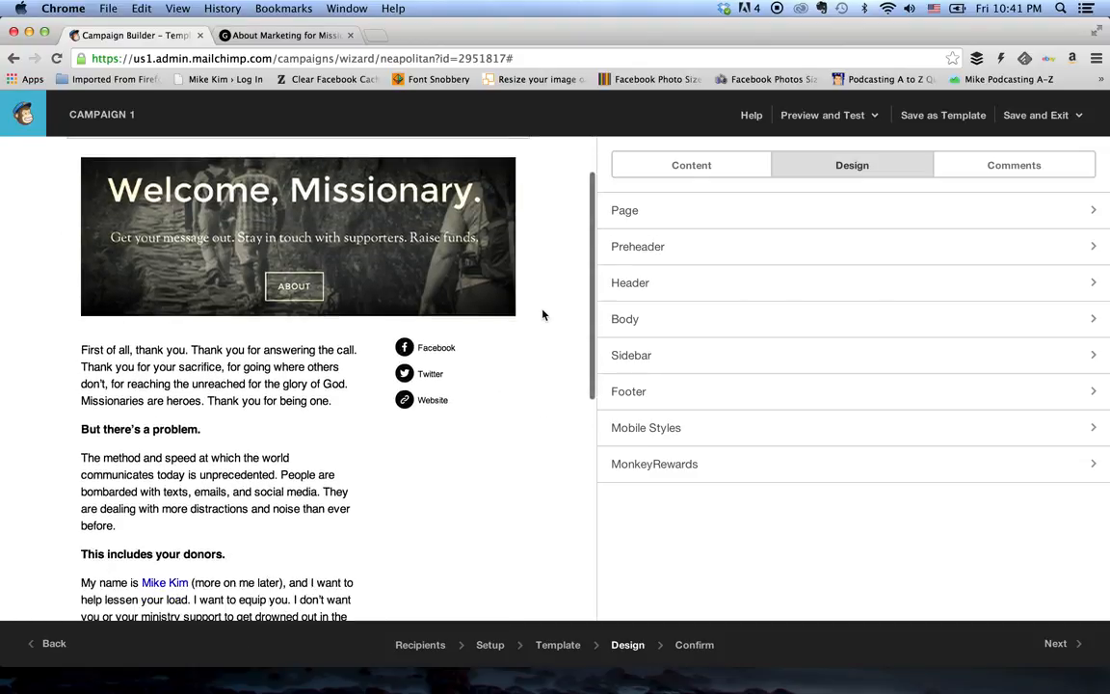
pyautogui.scroll(5, 542, 314)
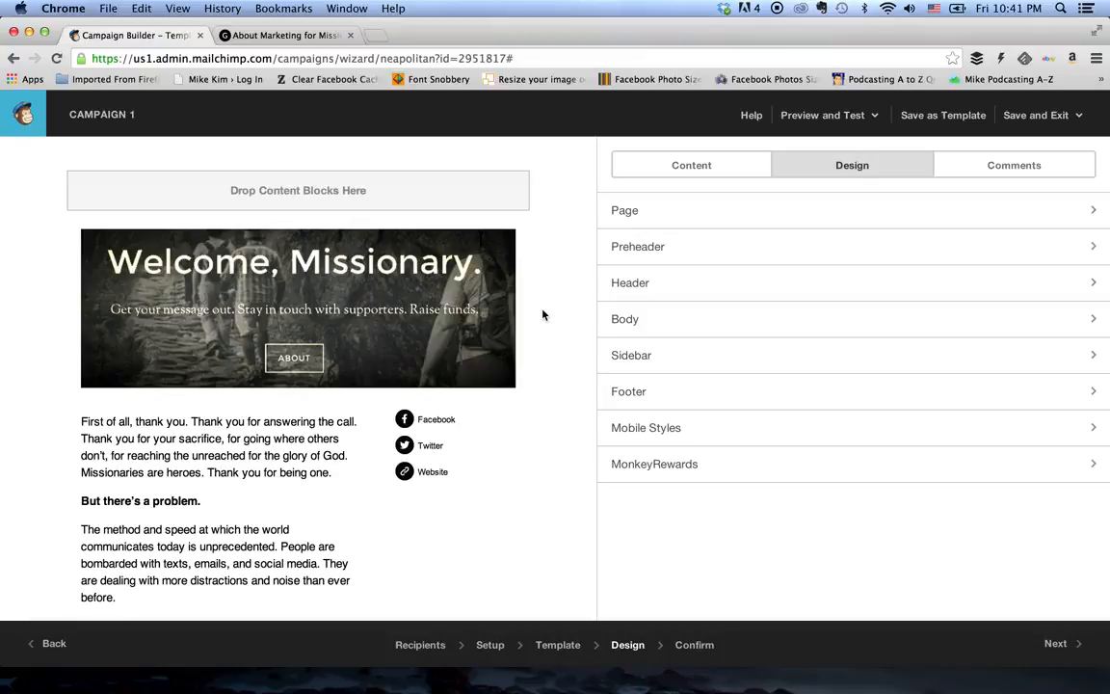
pyautogui.click(942, 116)
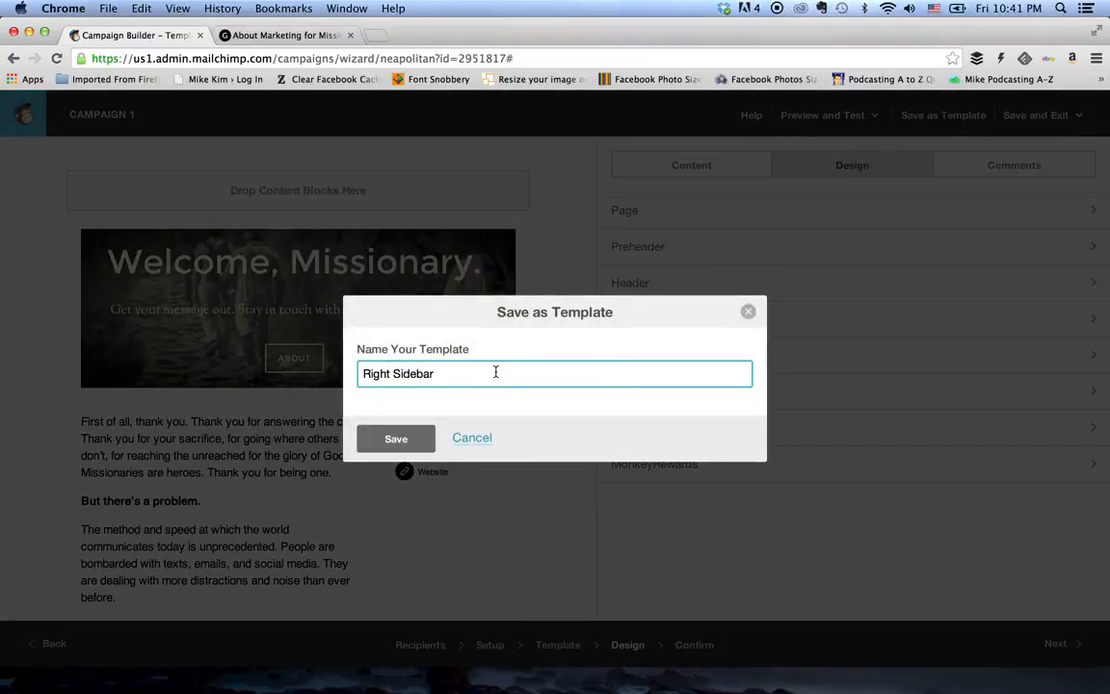
pyautogui.click(490, 372)
pyautogui.press('super+a')
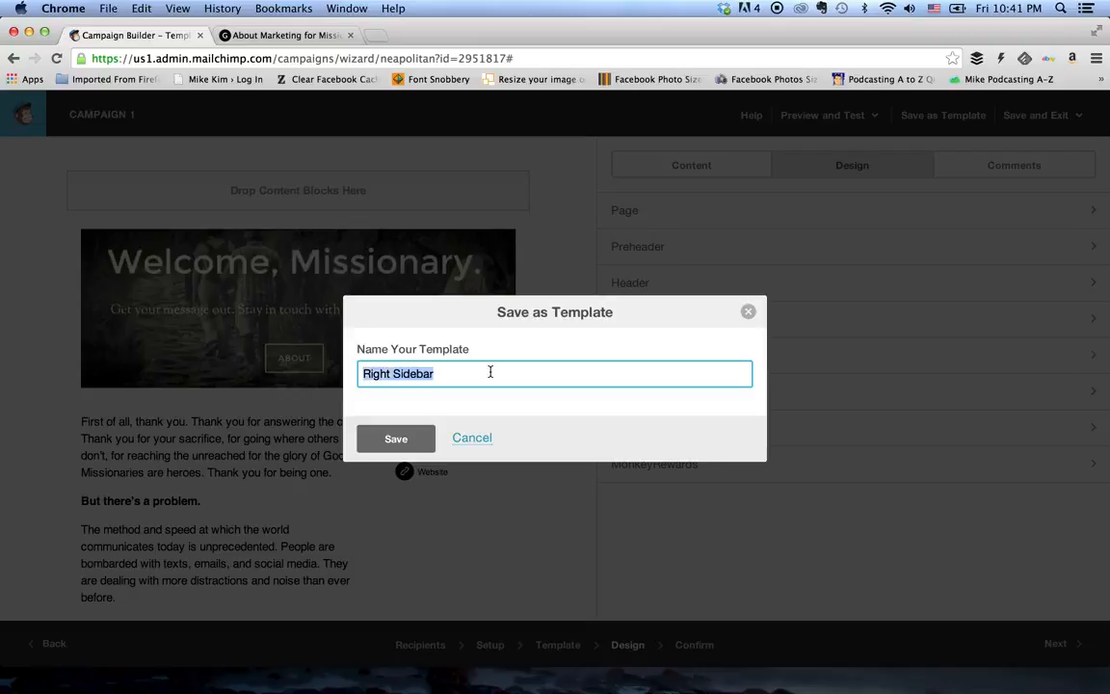
pyautogui.write('T')
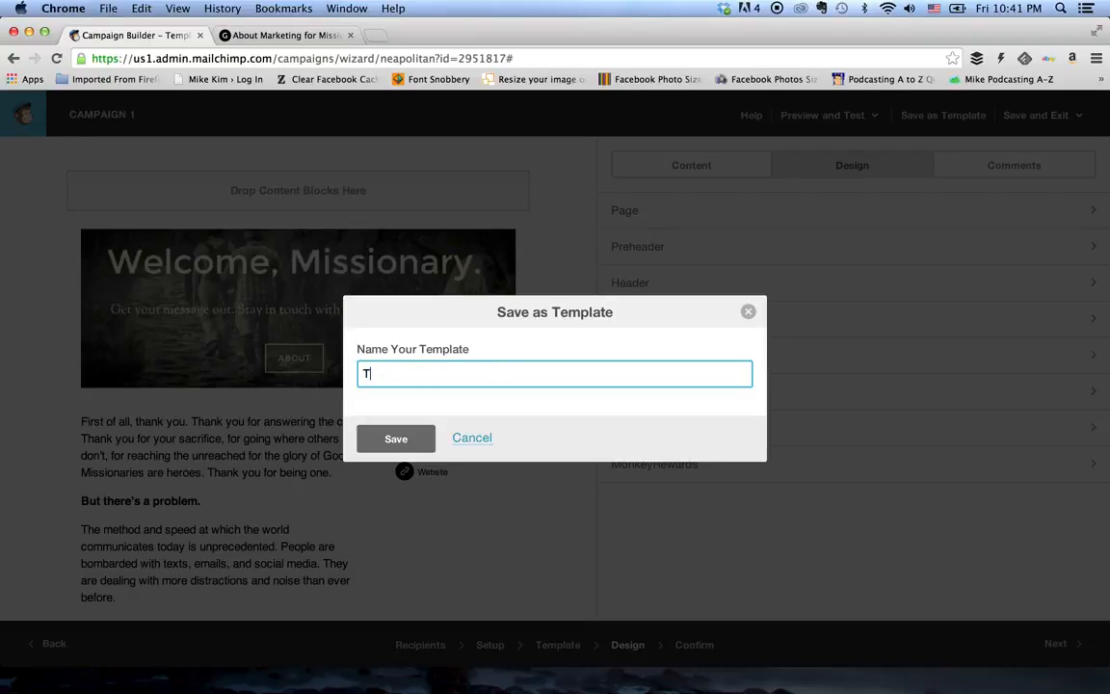
pyautogui.write('he Mike Kim Template')
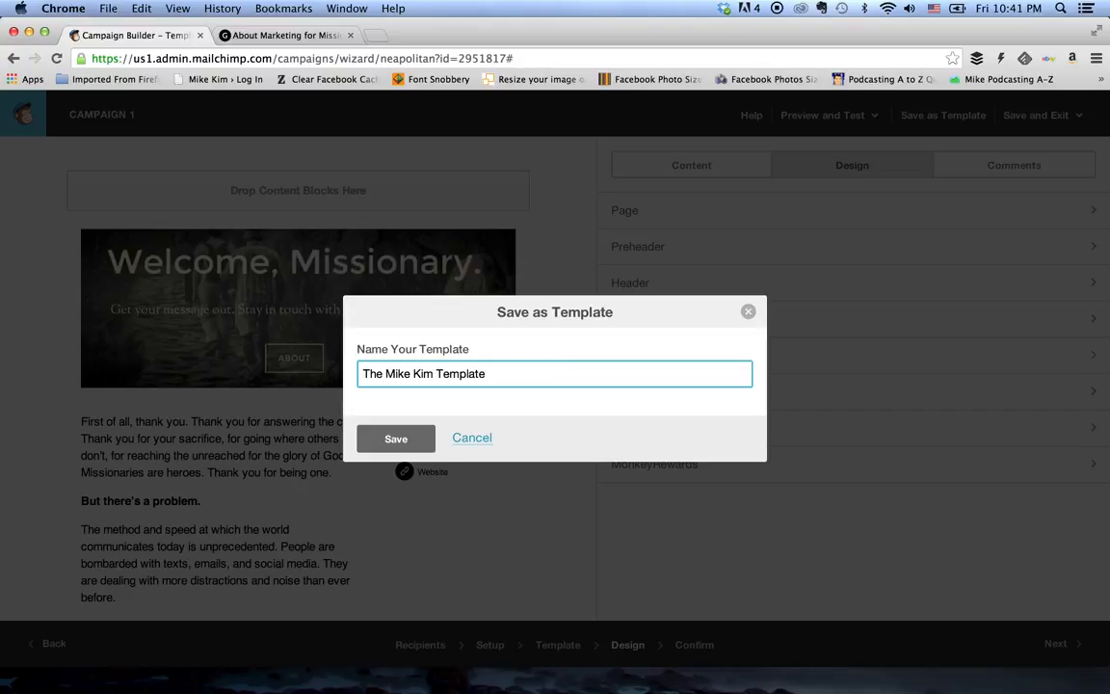
pyautogui.click(396, 439)
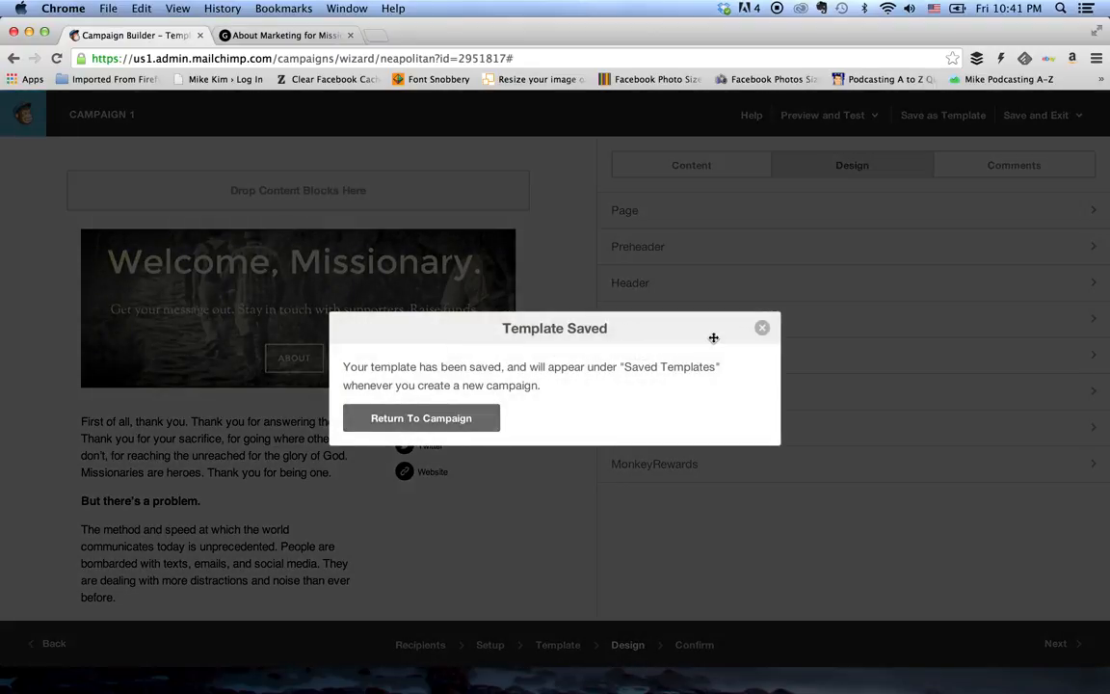
pyautogui.click(761, 328)
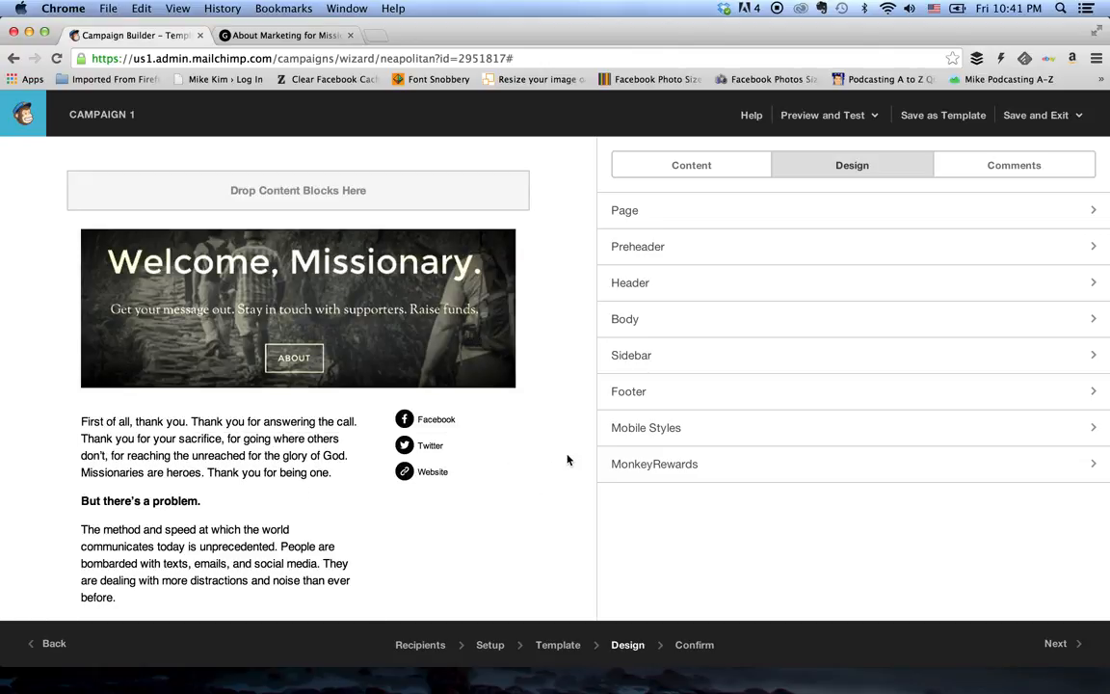
# Check the email in preview mode, reading through the mobile version's header image and body text, and return to the editor
pyautogui.scroll(-7, 567, 460)
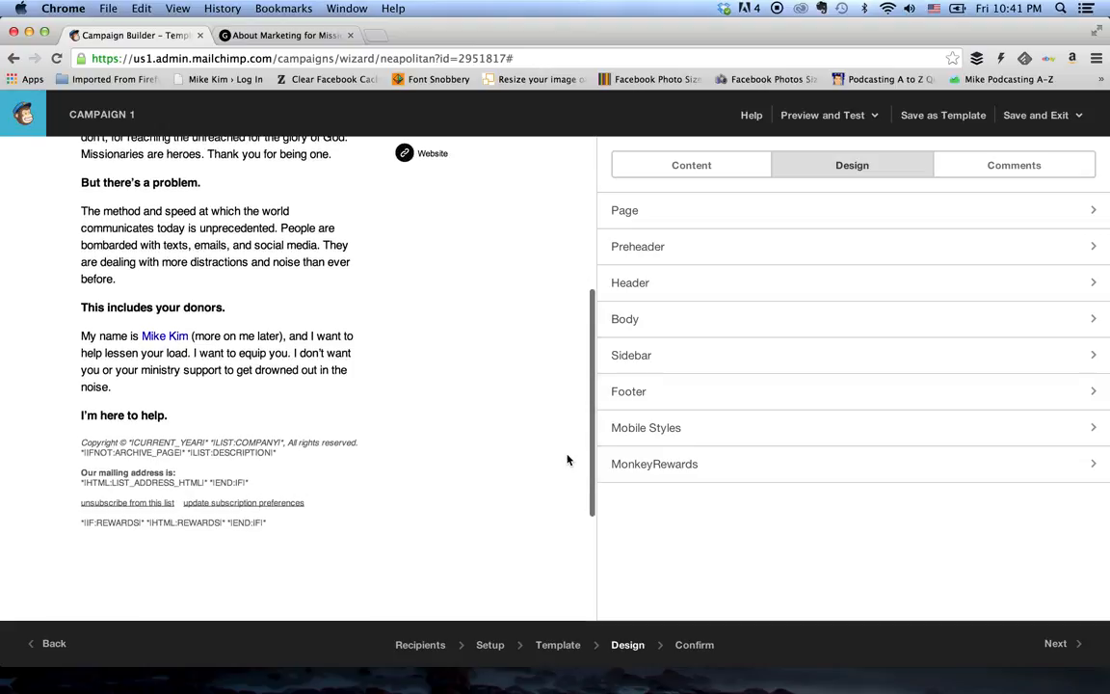
pyautogui.scroll(7, 566, 460)
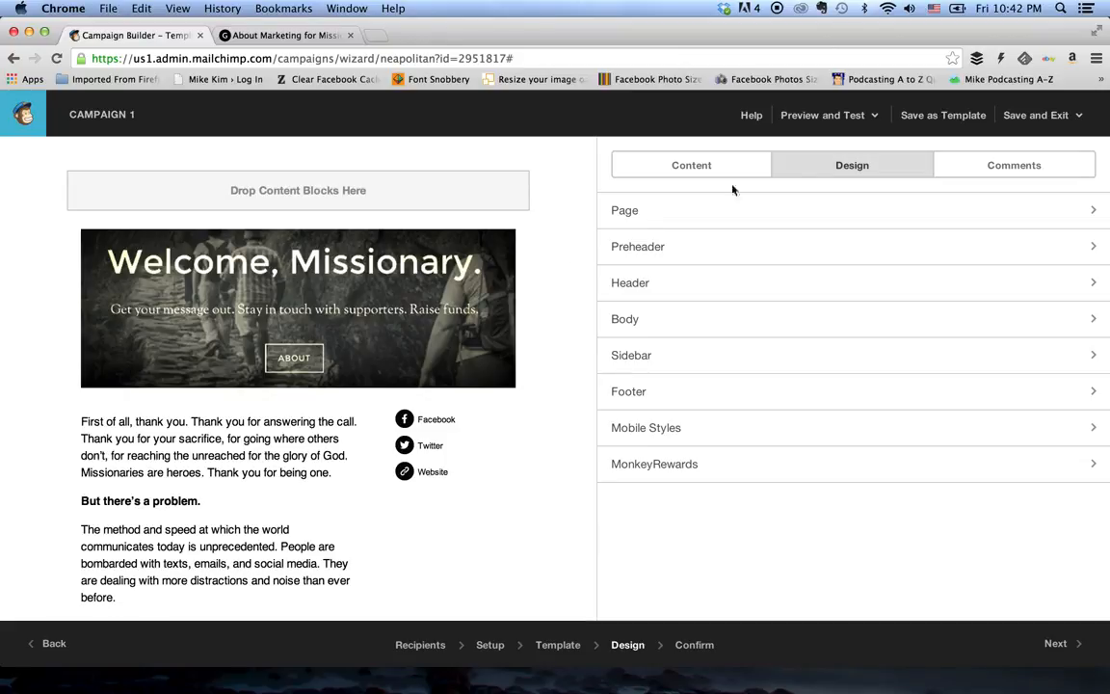
pyautogui.click(816, 123)
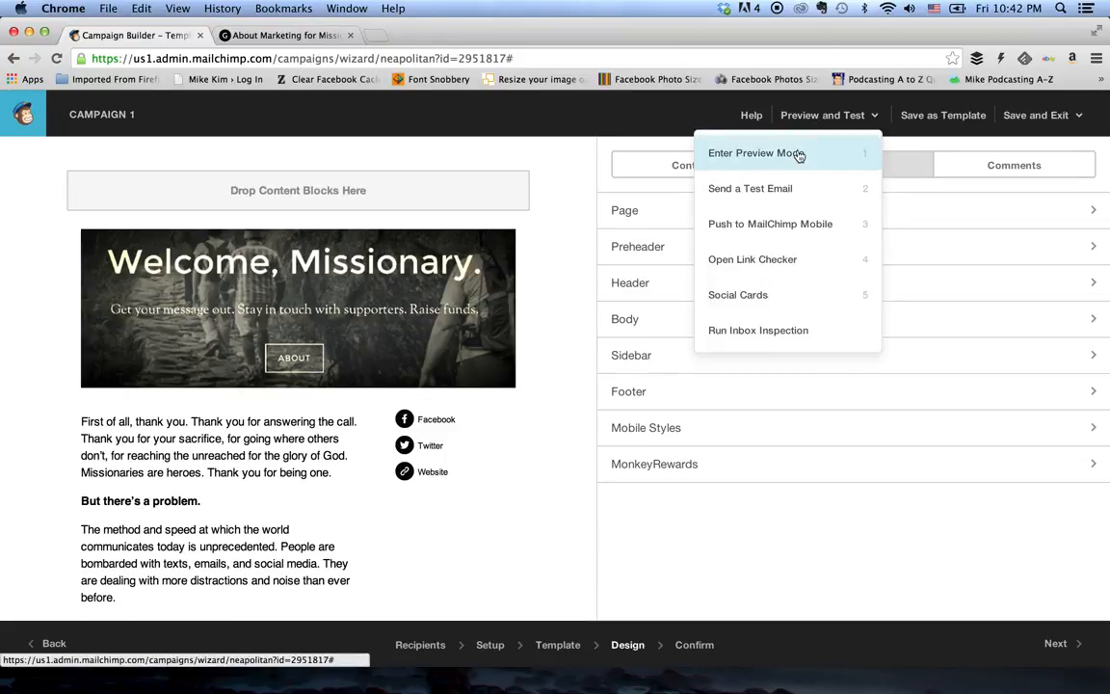
pyautogui.click(798, 155)
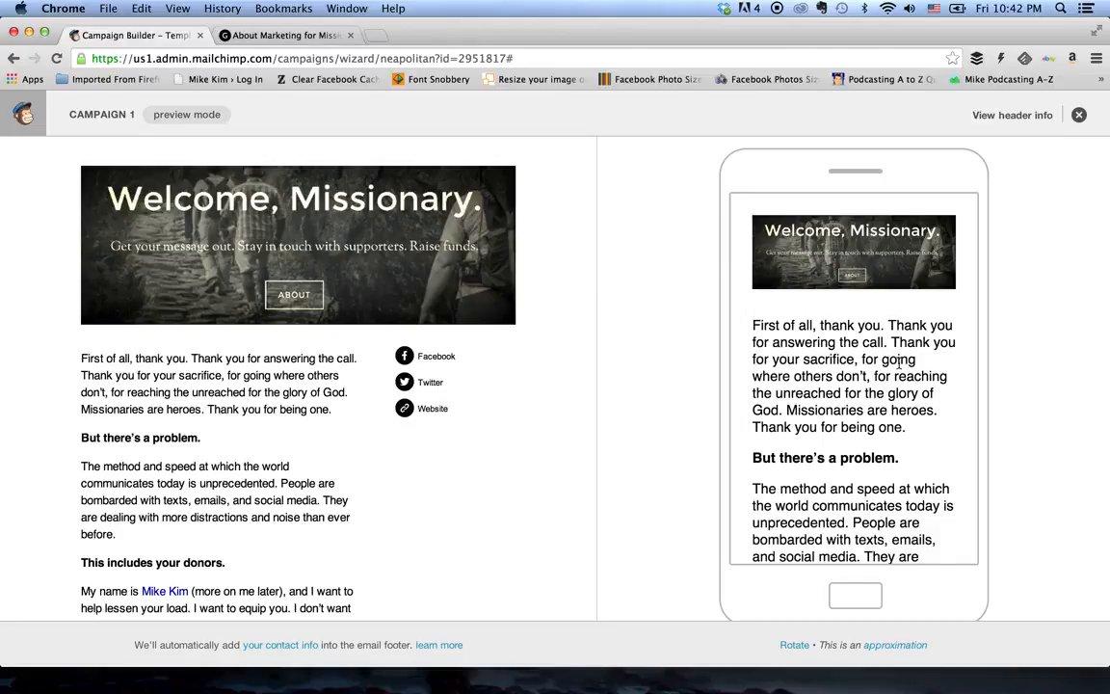
pyautogui.scroll(-5, 898, 361)
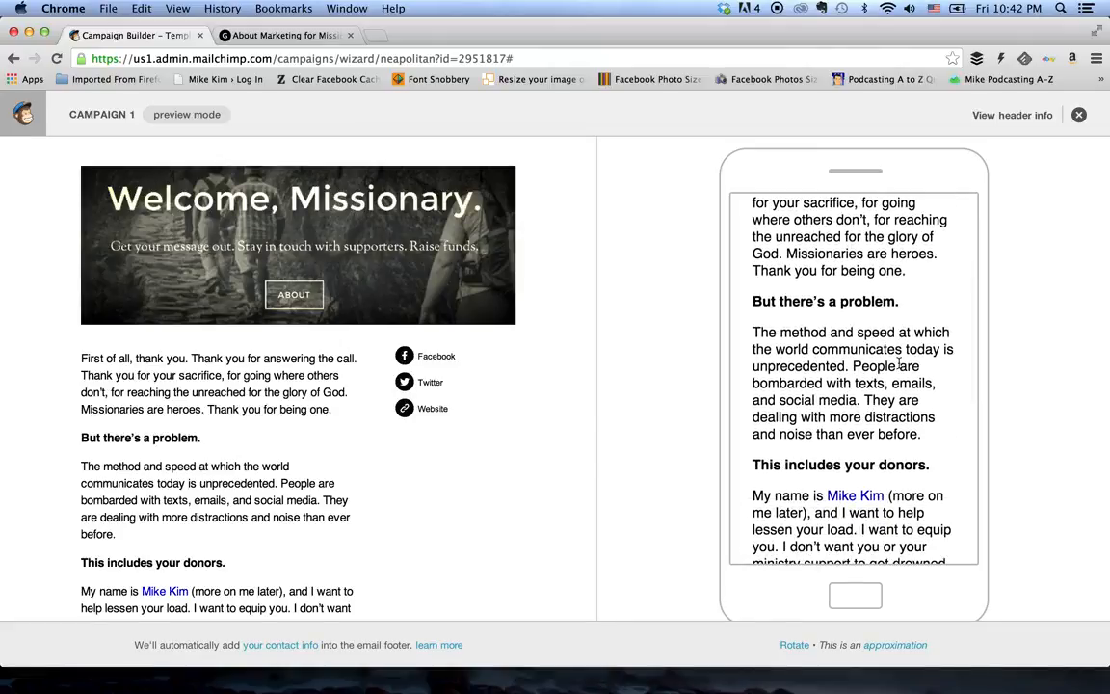
pyautogui.scroll(3, 898, 364)
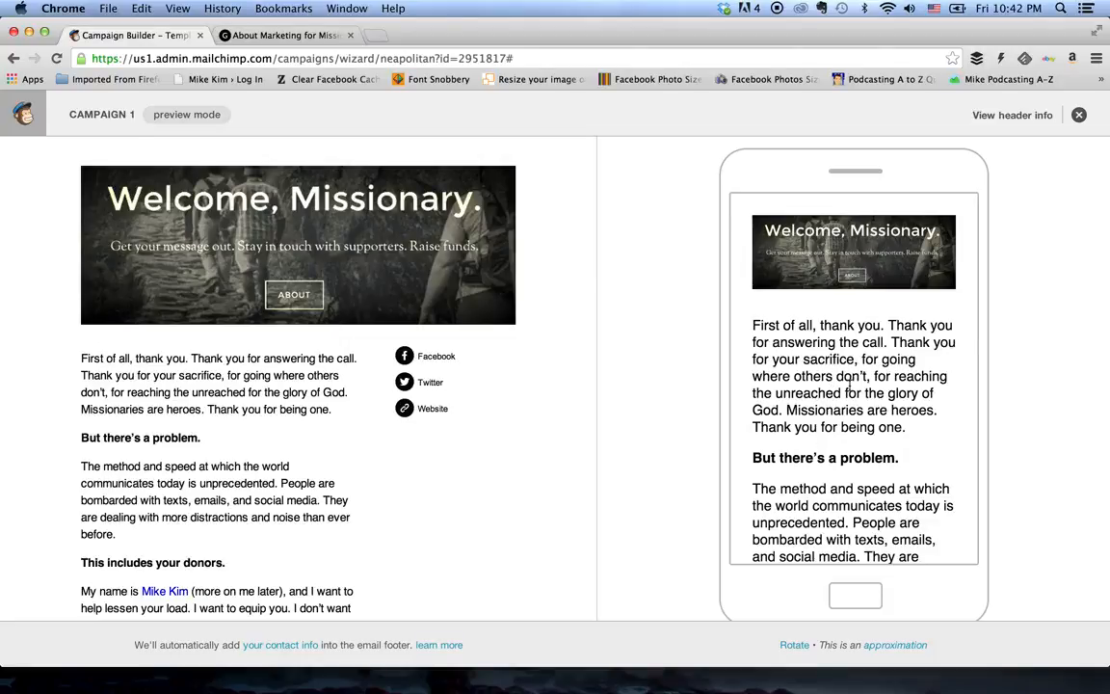
pyautogui.scroll(-3, 847, 388)
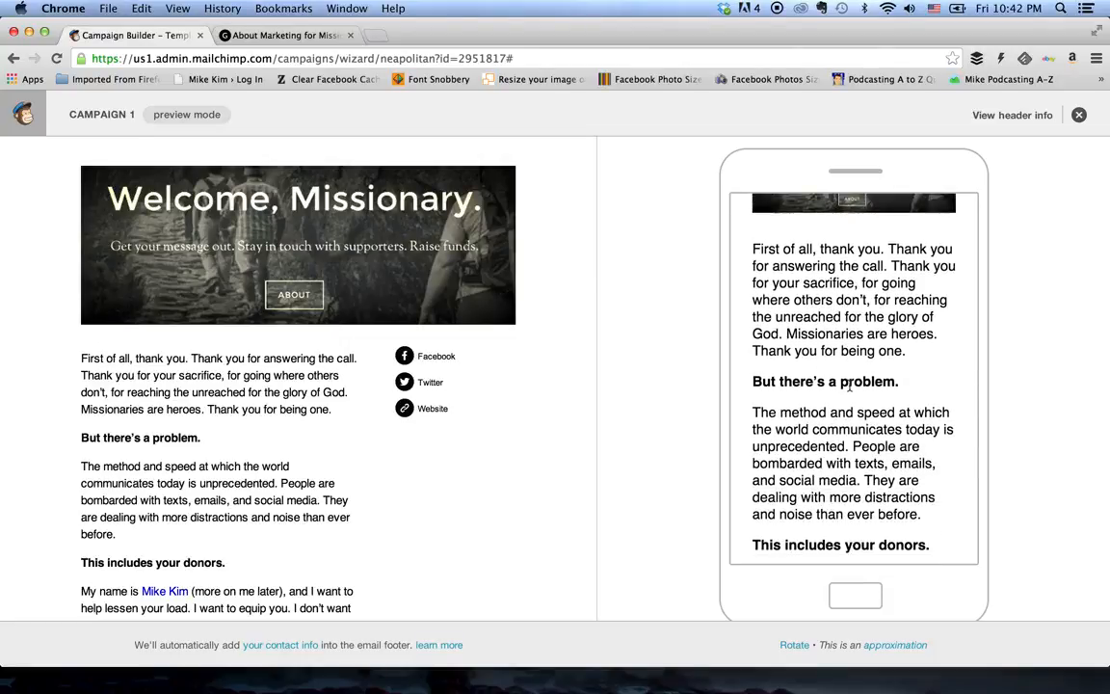
pyautogui.scroll(-2, 848, 386)
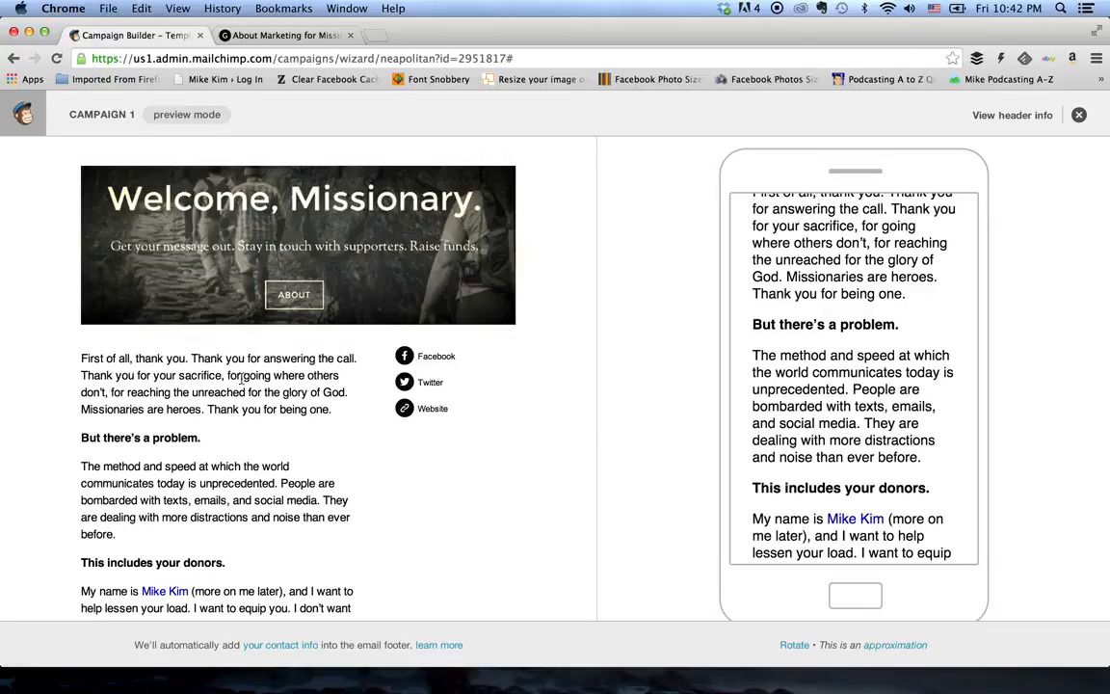
pyautogui.scroll(5, 831, 277)
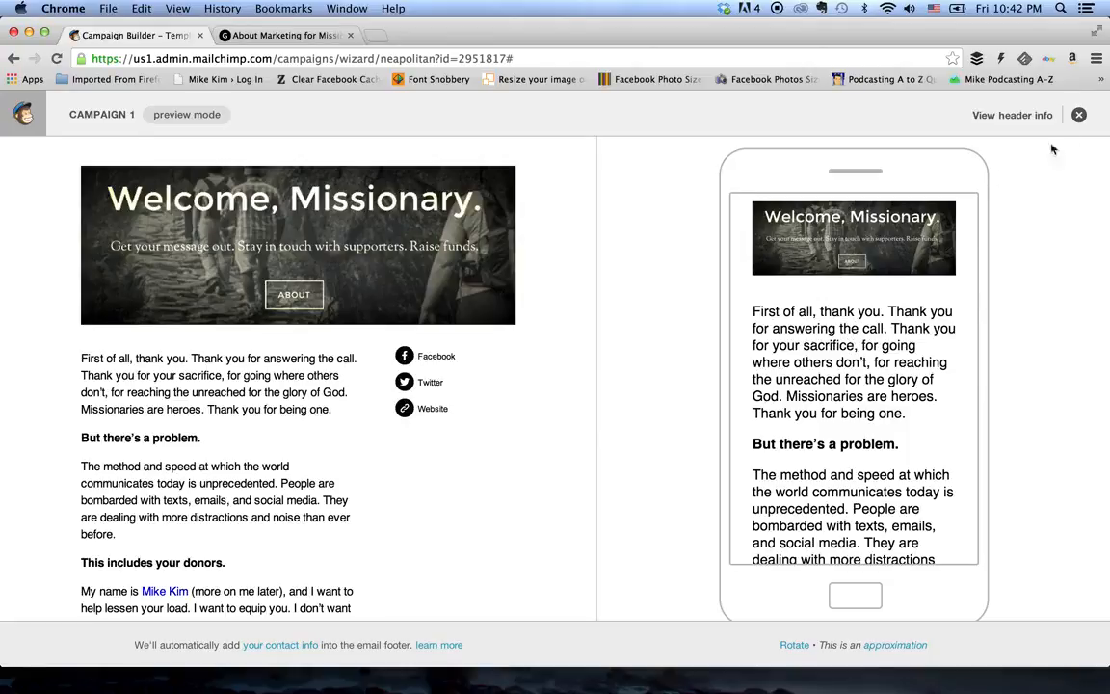
pyautogui.click(1078, 115)
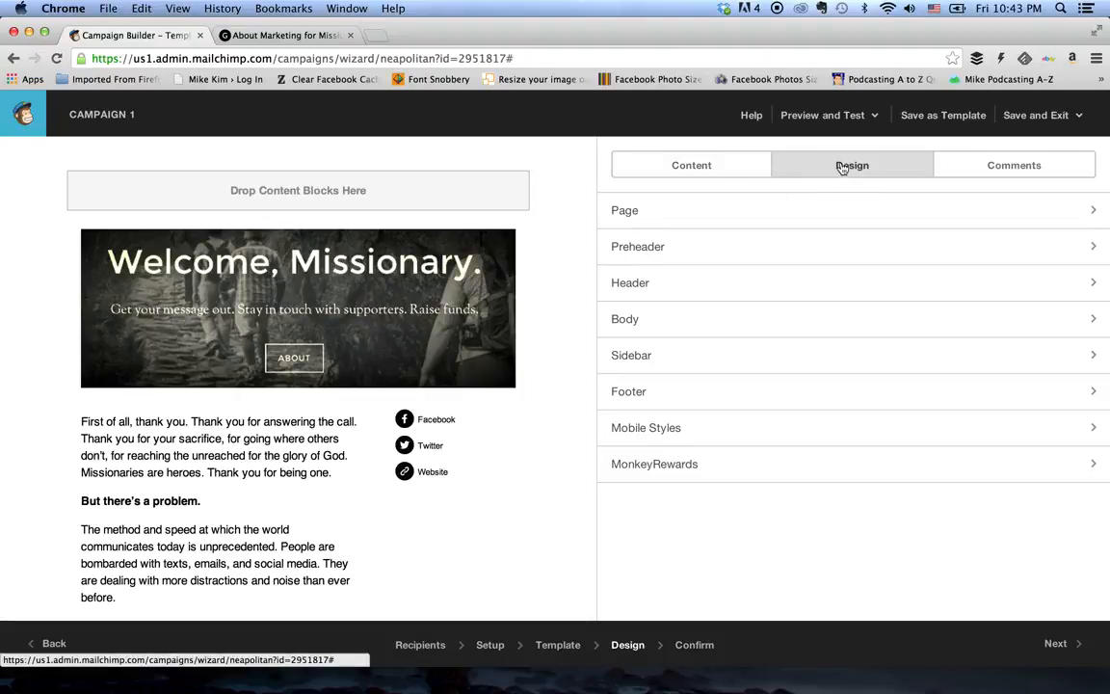
# Set the Body Text font size to 16px in the Mobile Styles design and save it
pyautogui.click(754, 166)
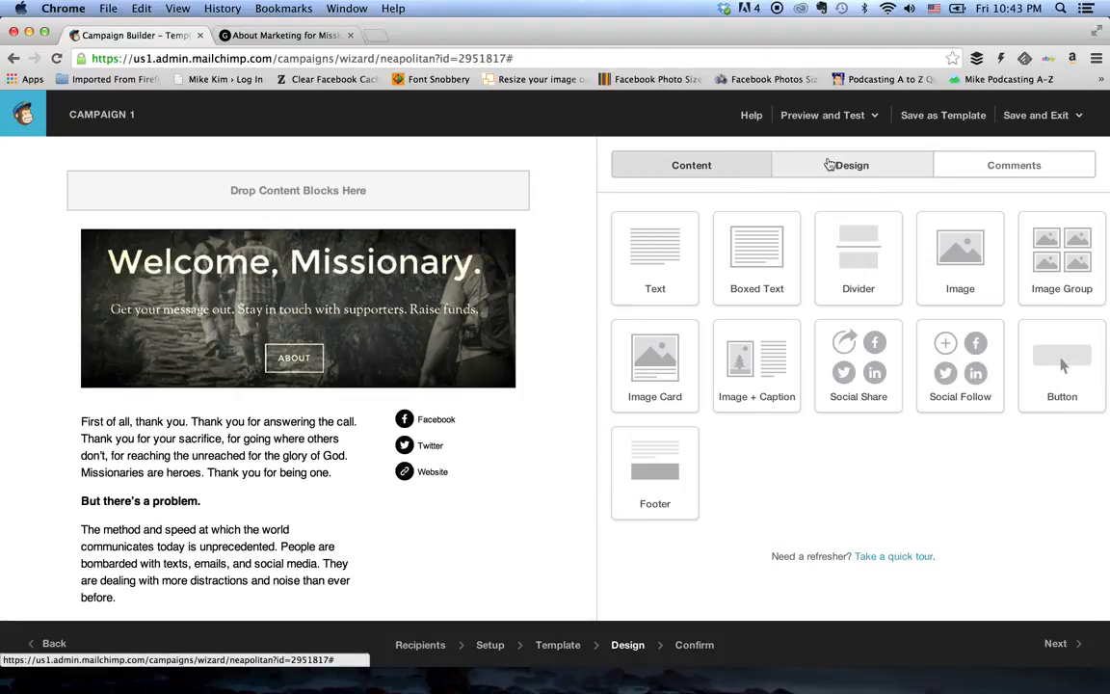
pyautogui.click(776, 165)
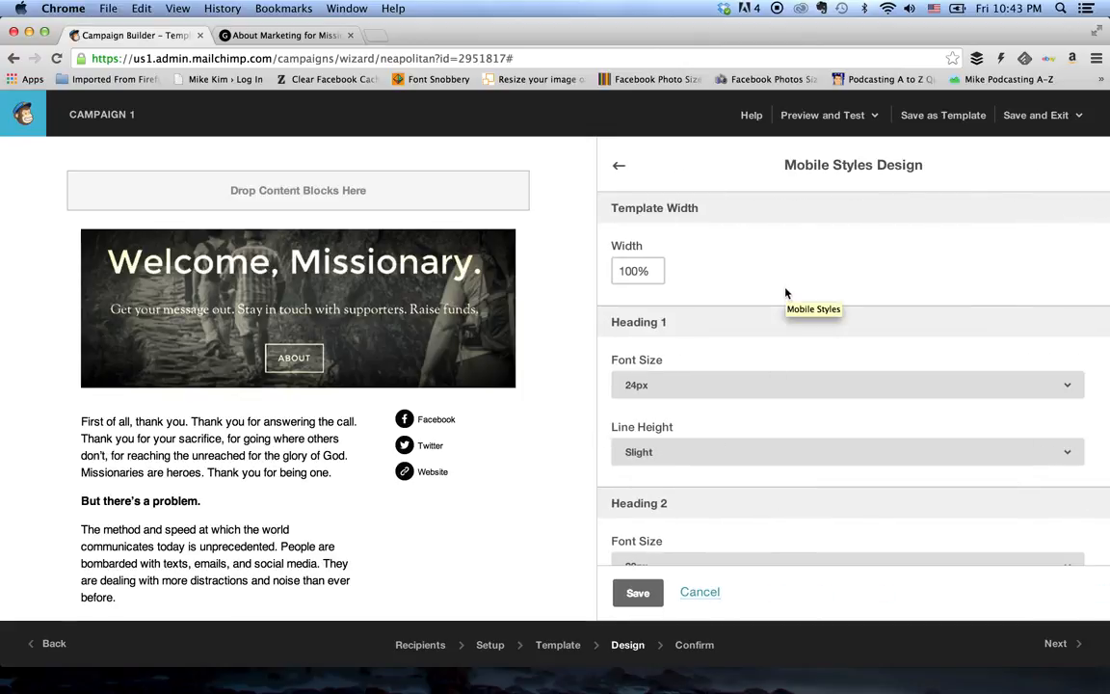
pyautogui.scroll(-5, 786, 292)
pyautogui.scroll(-5, 785, 293)
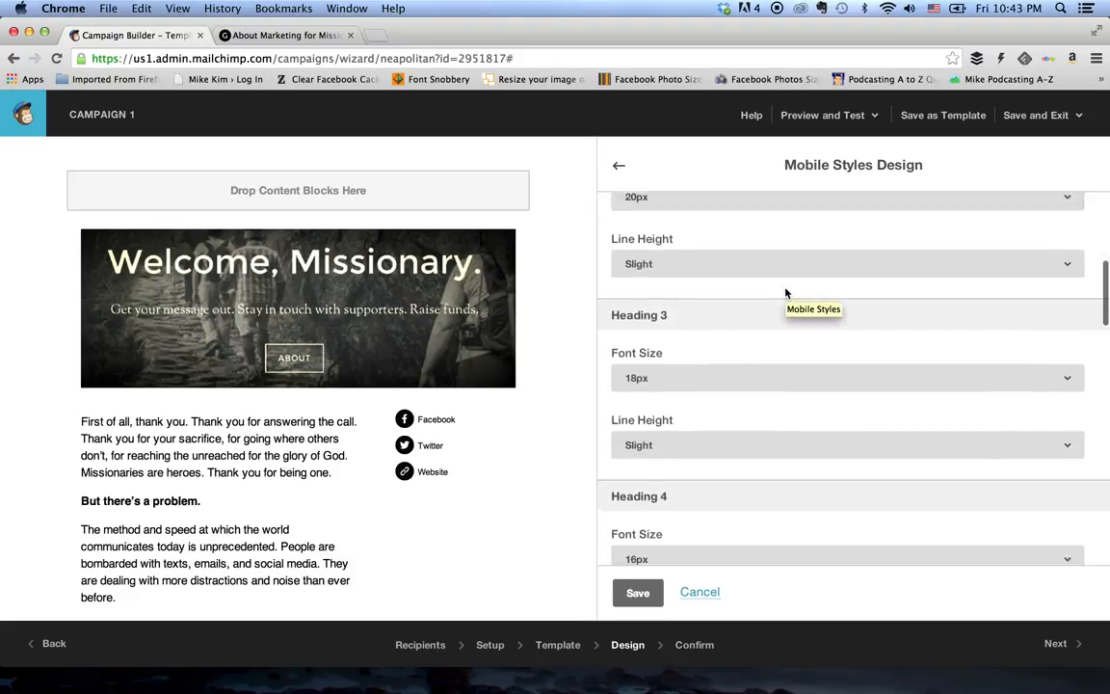
pyautogui.scroll(-5, 785, 293)
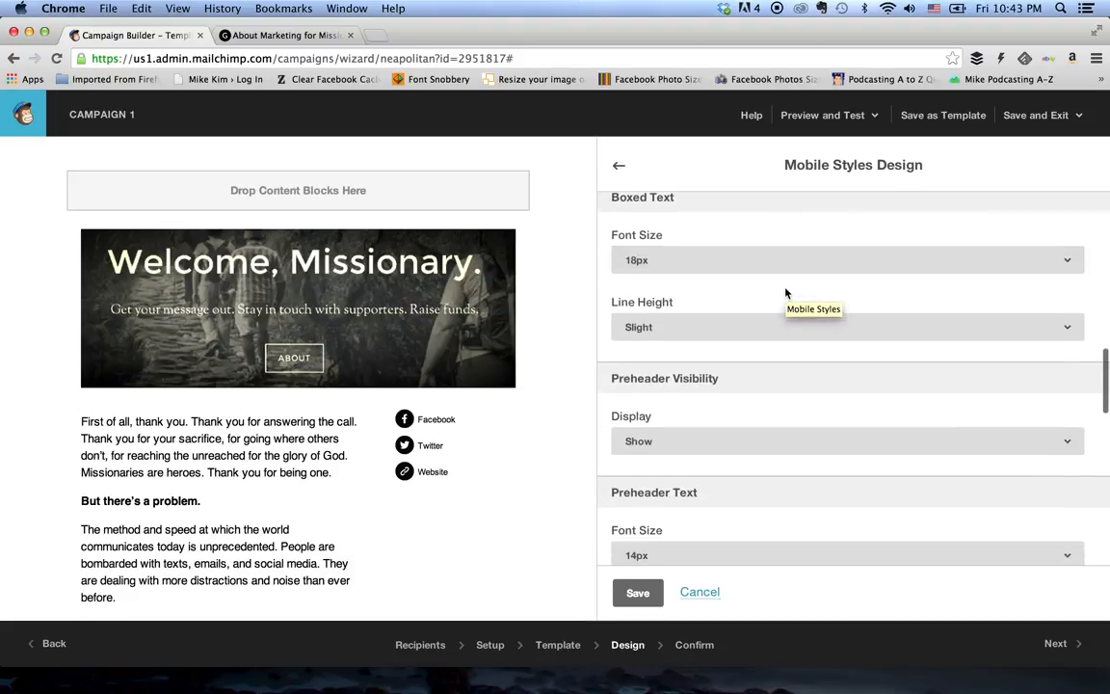
pyautogui.scroll(-3, 787, 294)
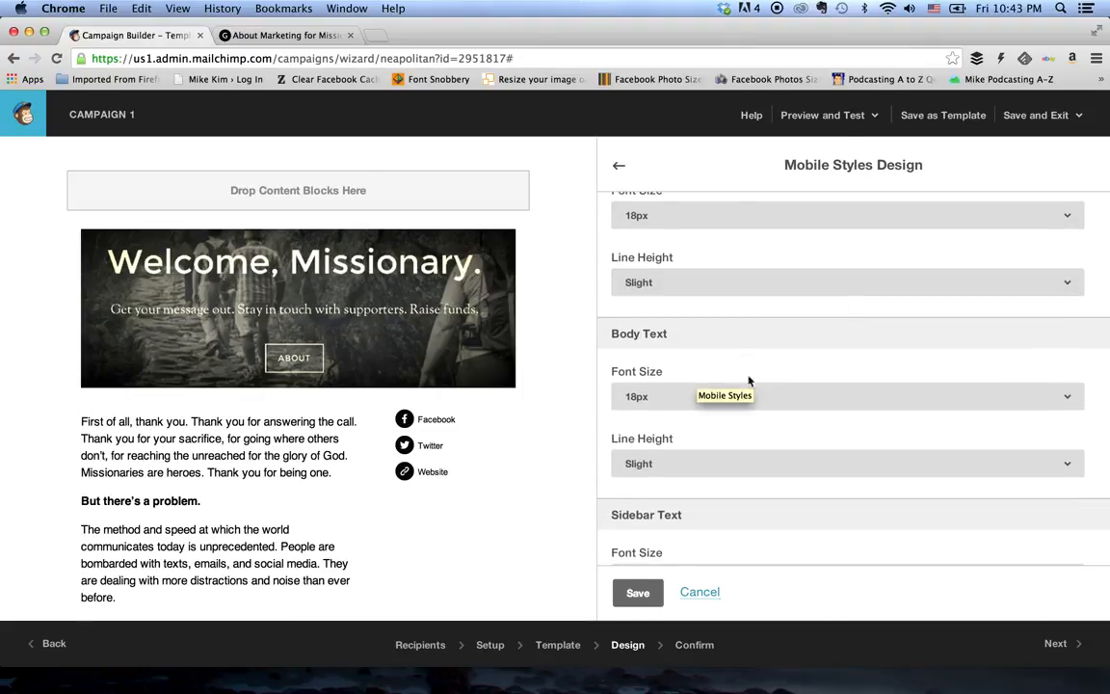
pyautogui.click(795, 399)
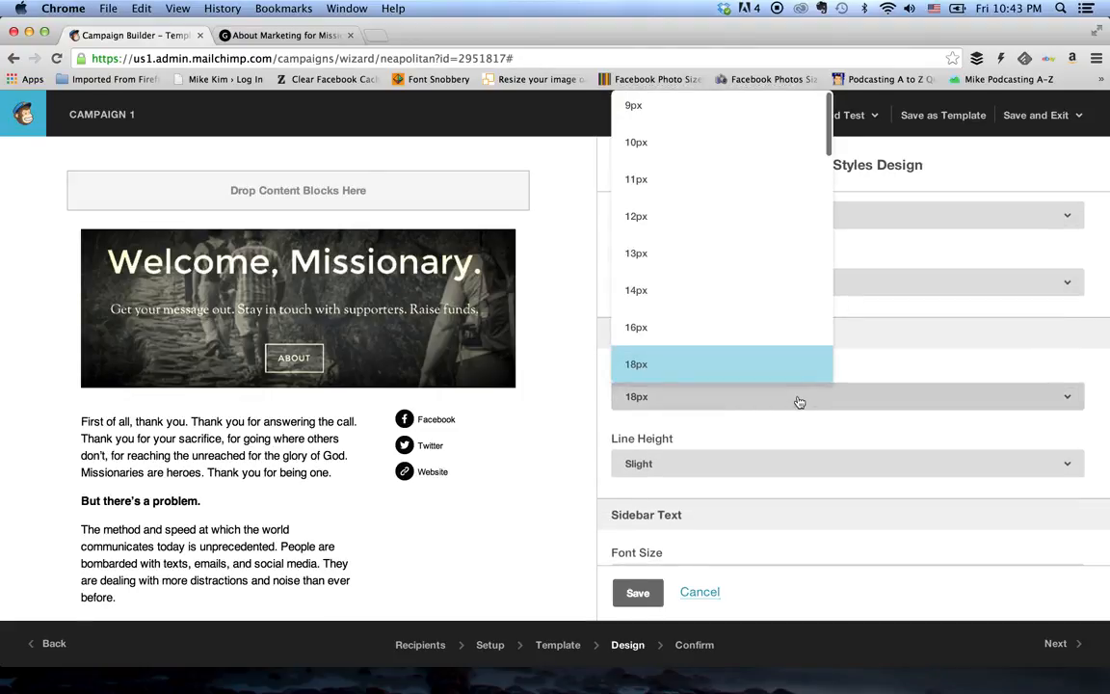
pyautogui.click(757, 336)
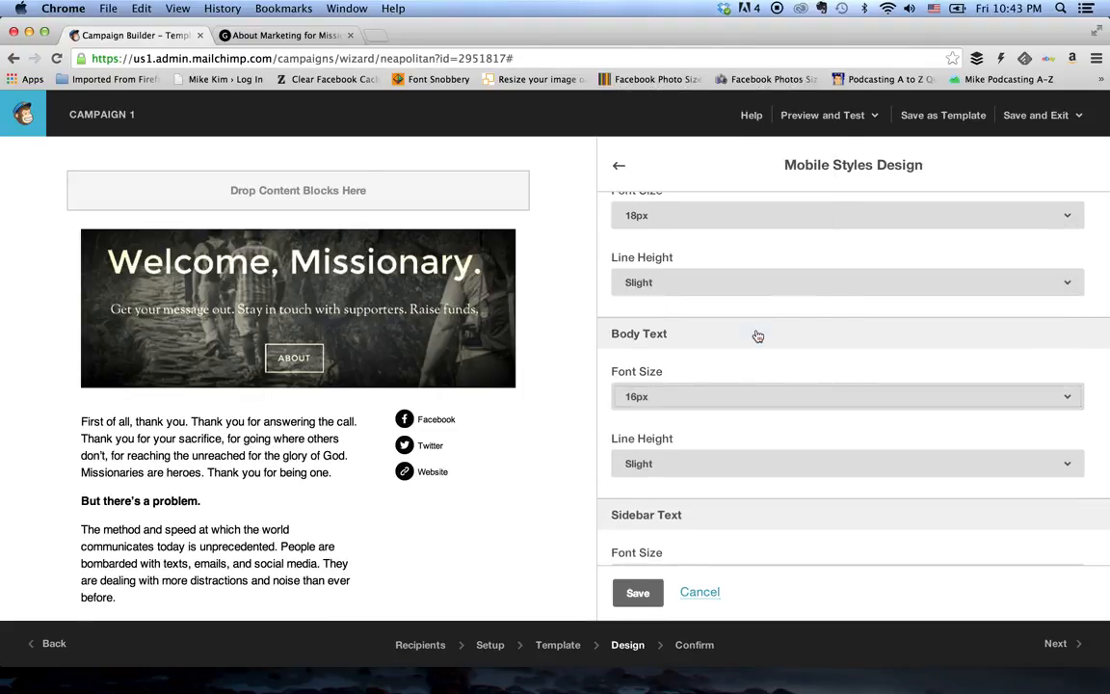
pyautogui.click(765, 401)
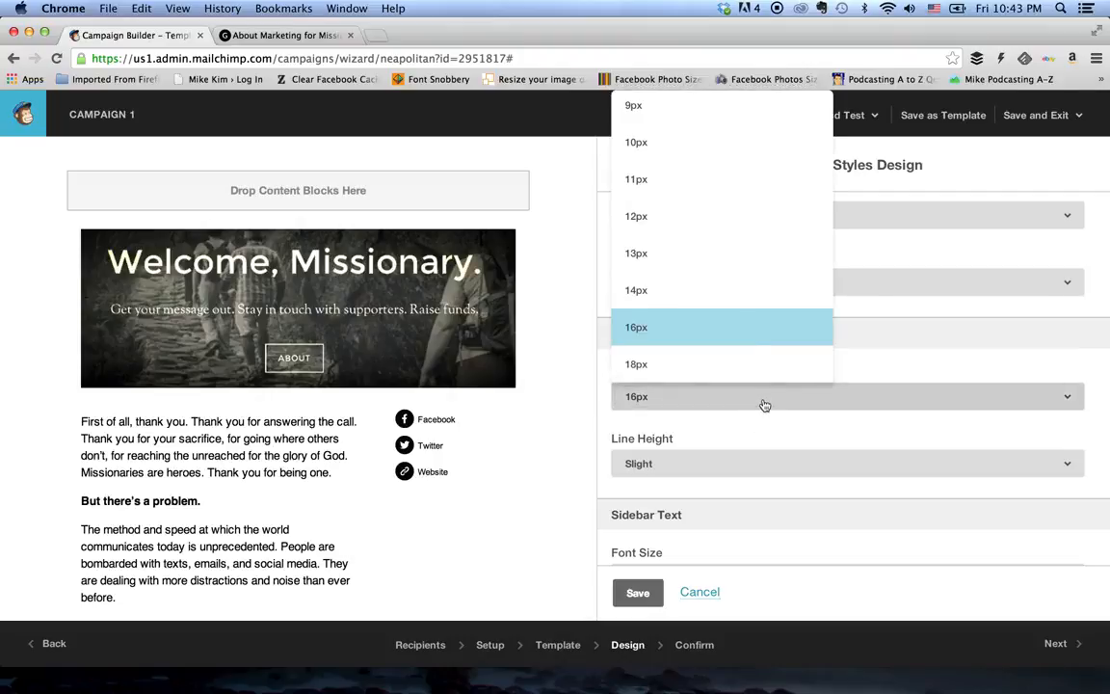
pyautogui.click(688, 336)
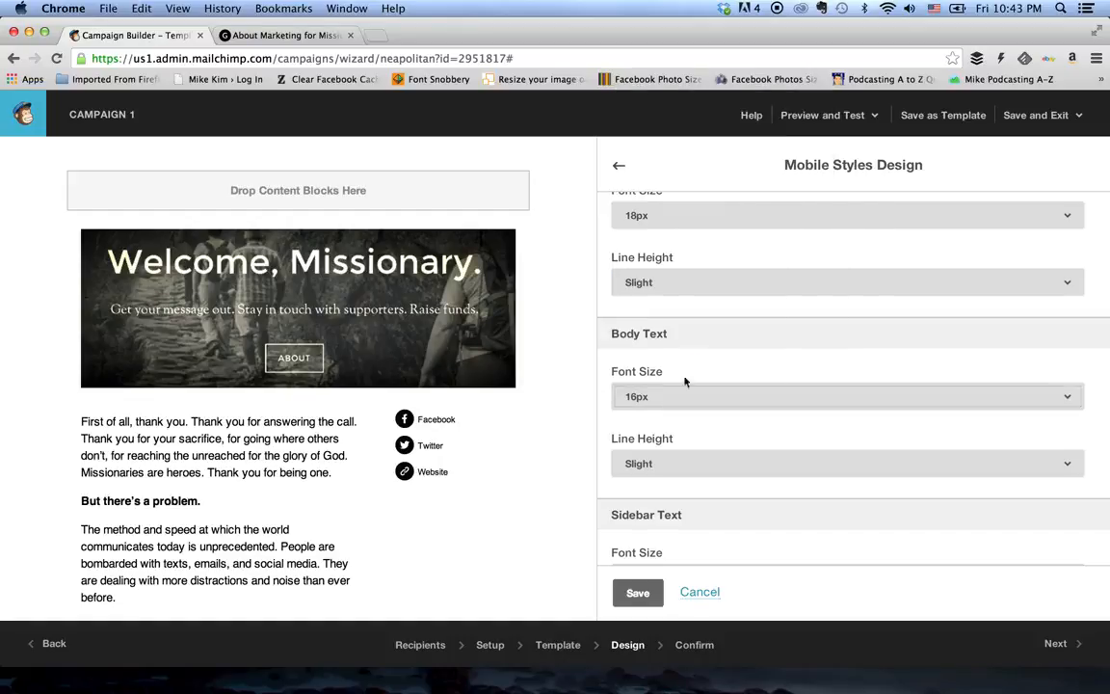
pyautogui.click(638, 593)
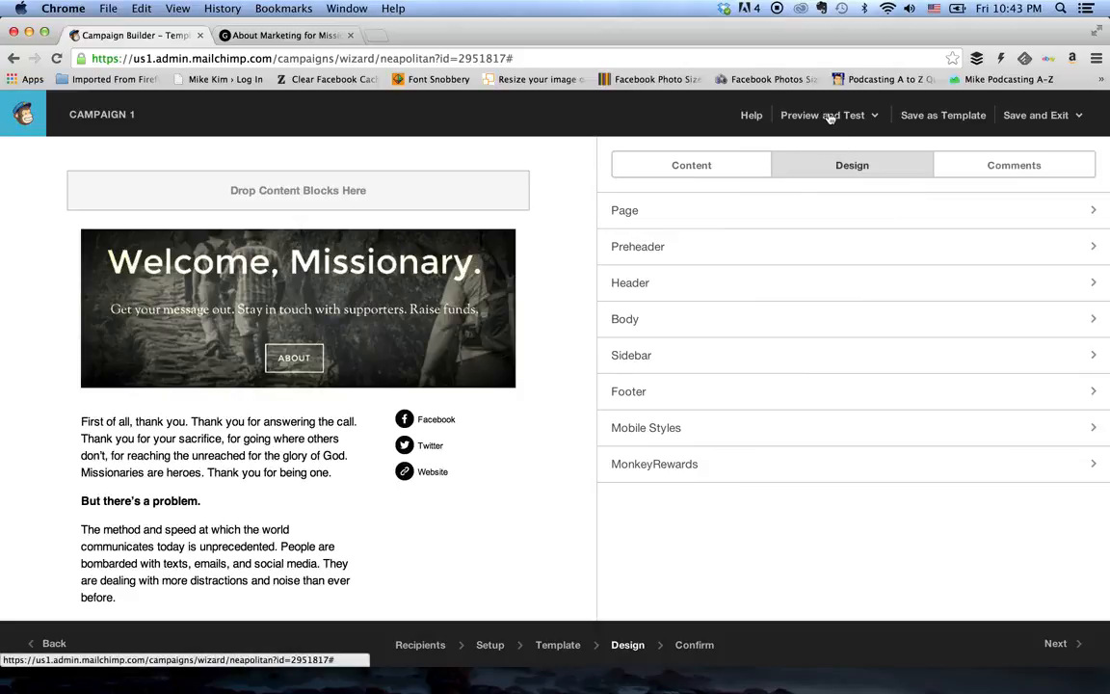
# Preview the email again to check the mobile body text and Social Follow links, and return to the editor
pyautogui.click(828, 116)
pyautogui.click(828, 153)
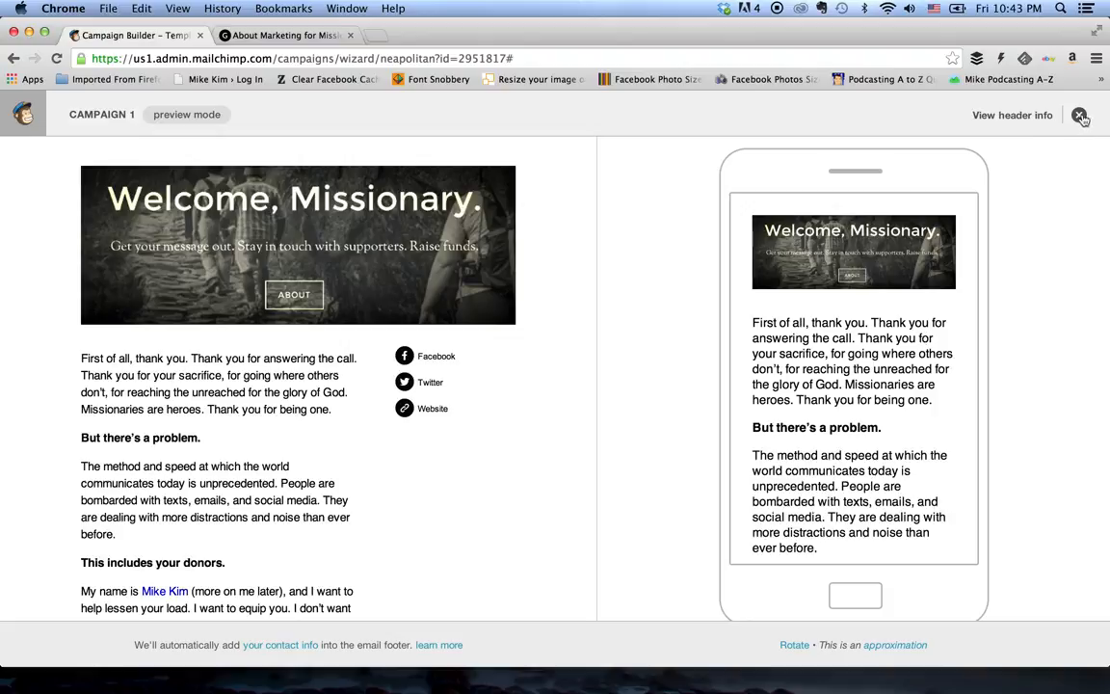
pyautogui.scroll(-10, 895, 349)
pyautogui.scroll(10, 895, 348)
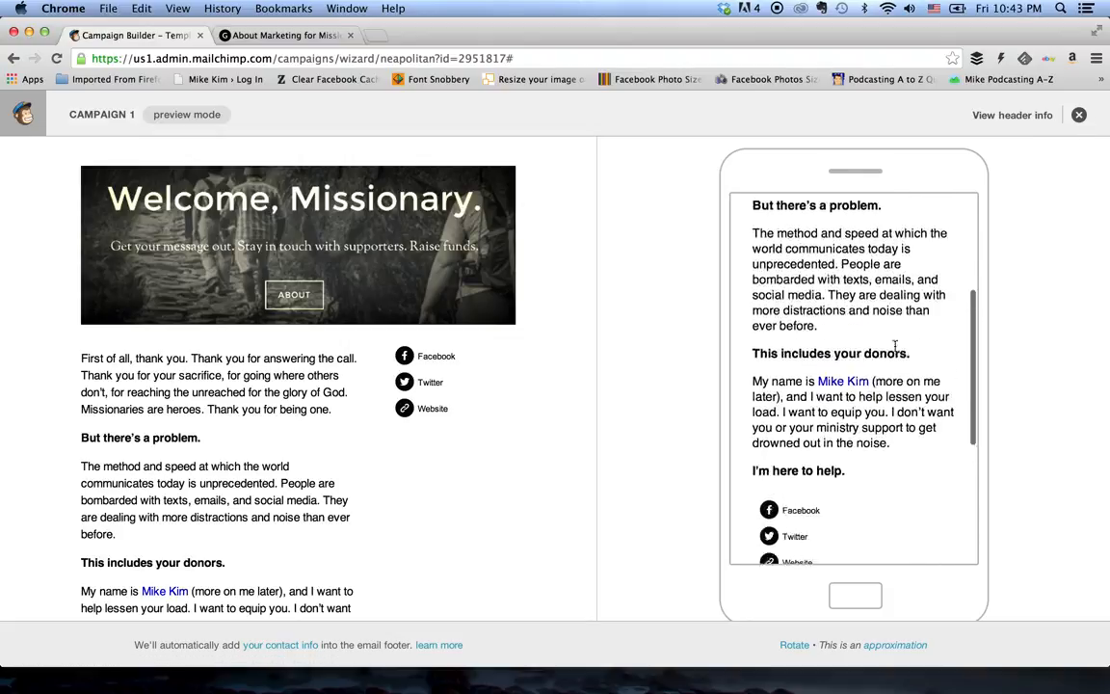
pyautogui.click(1079, 115)
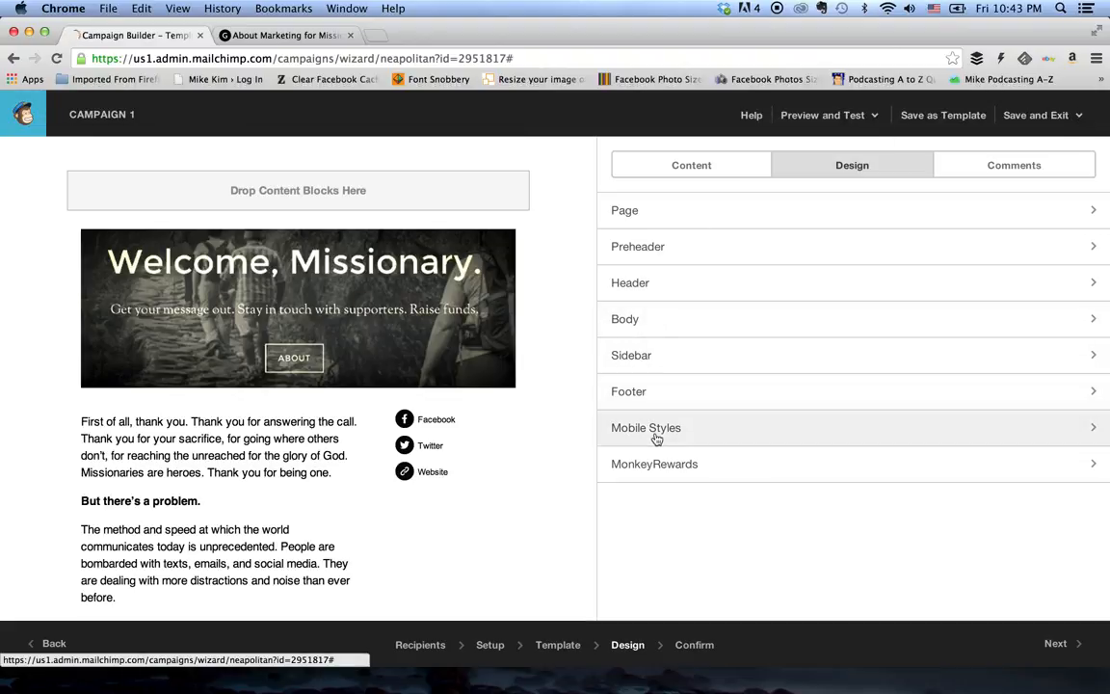
# Set the Body Text font size to 14px in the Mobile Styles design and save it
pyautogui.click(654, 427)
pyautogui.scroll(-12, 748, 441)
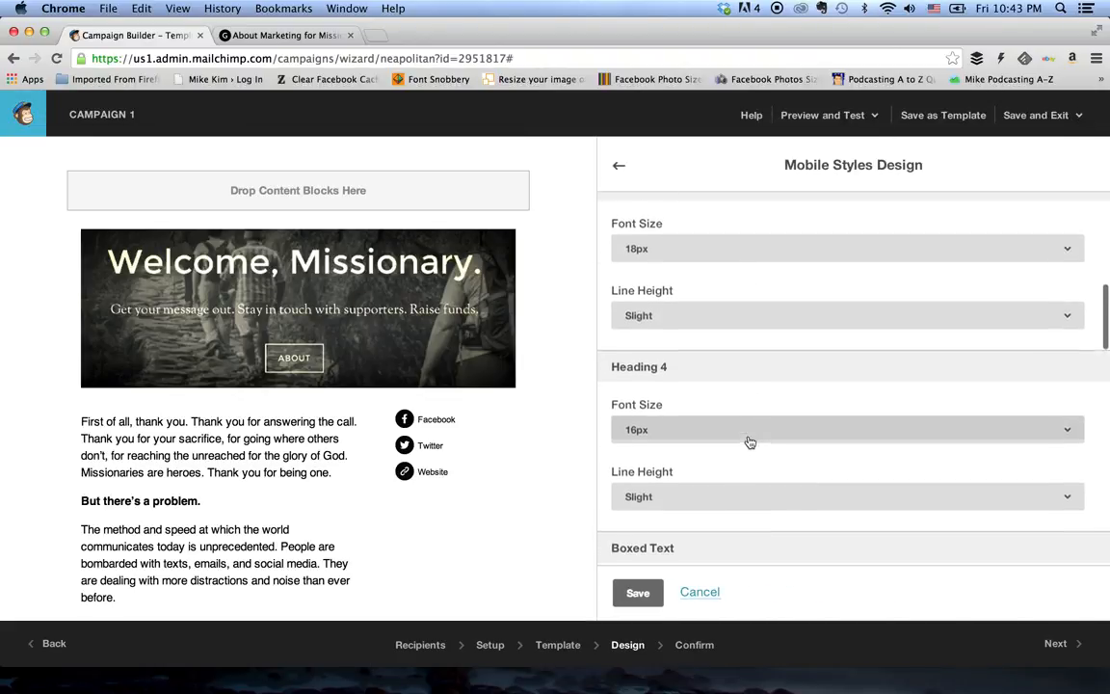
pyautogui.scroll(-10, 748, 441)
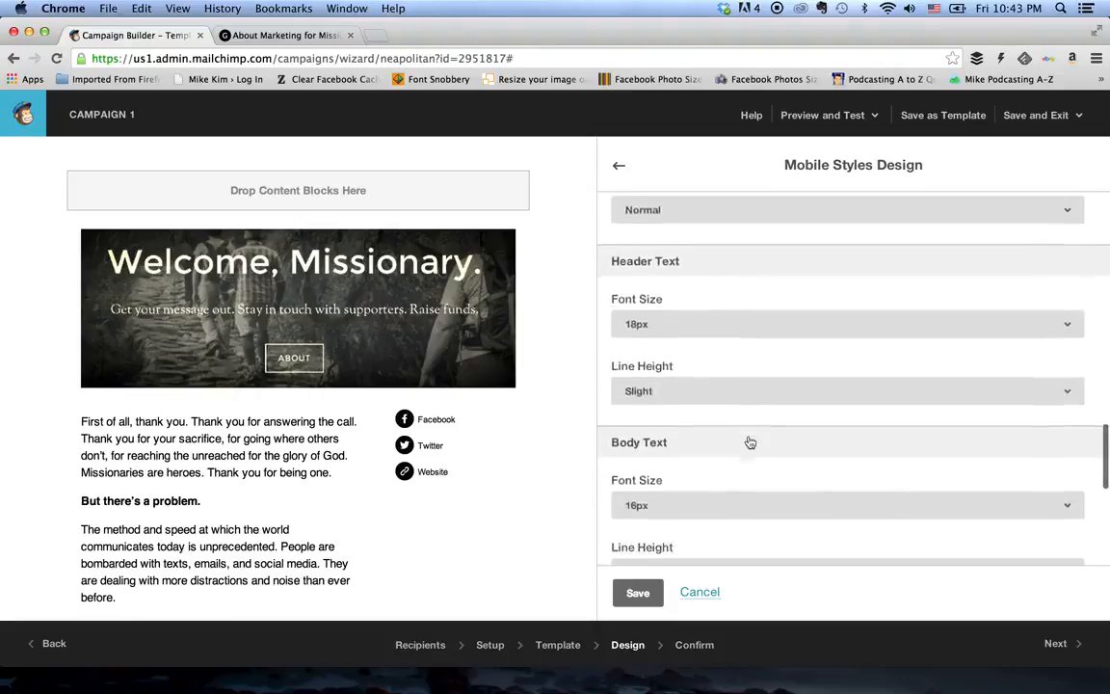
pyautogui.scroll(-2, 748, 441)
pyautogui.click(741, 401)
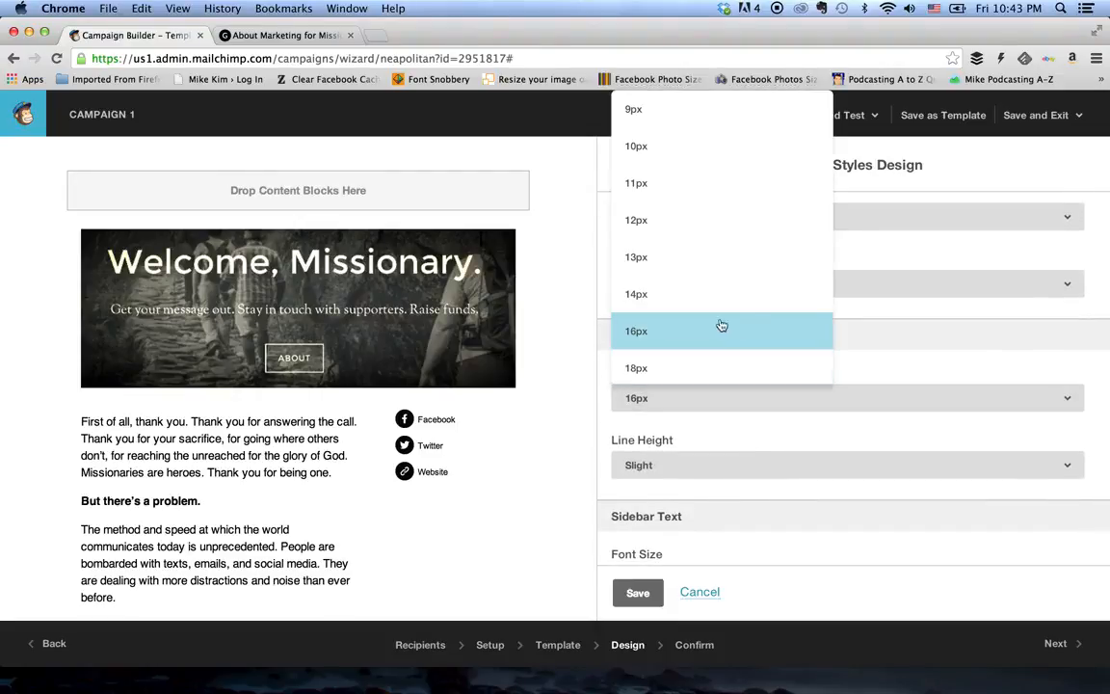
pyautogui.click(715, 293)
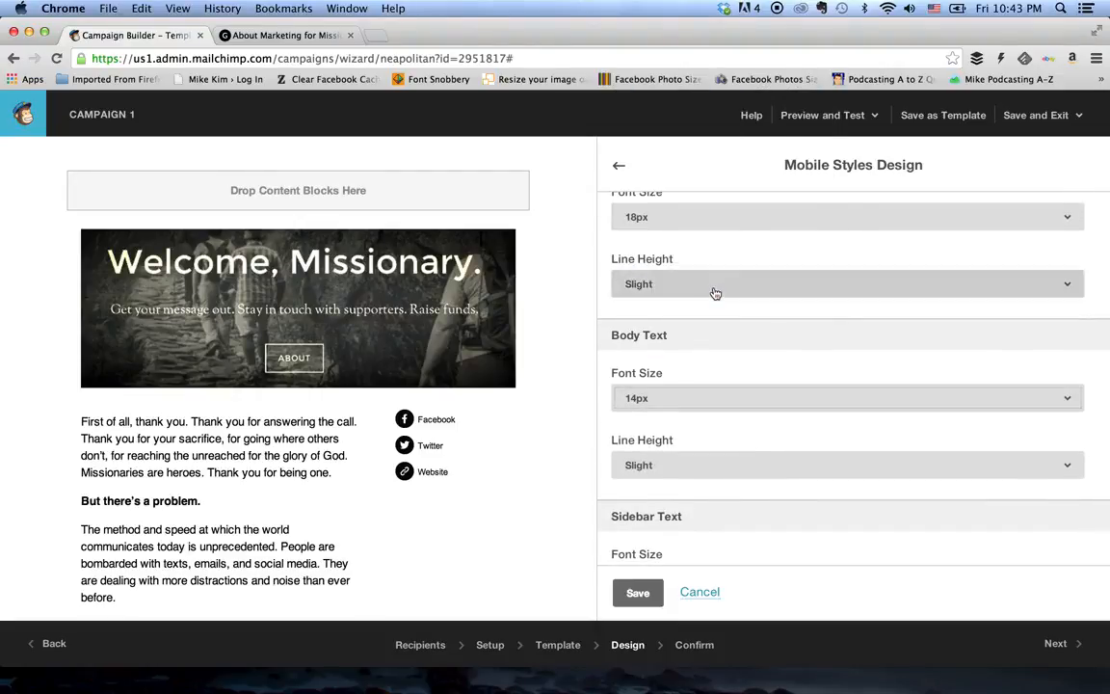
pyautogui.click(637, 591)
# Preview the email to check the resized mobile body text down to the footer, and return to the editor
pyautogui.click(826, 114)
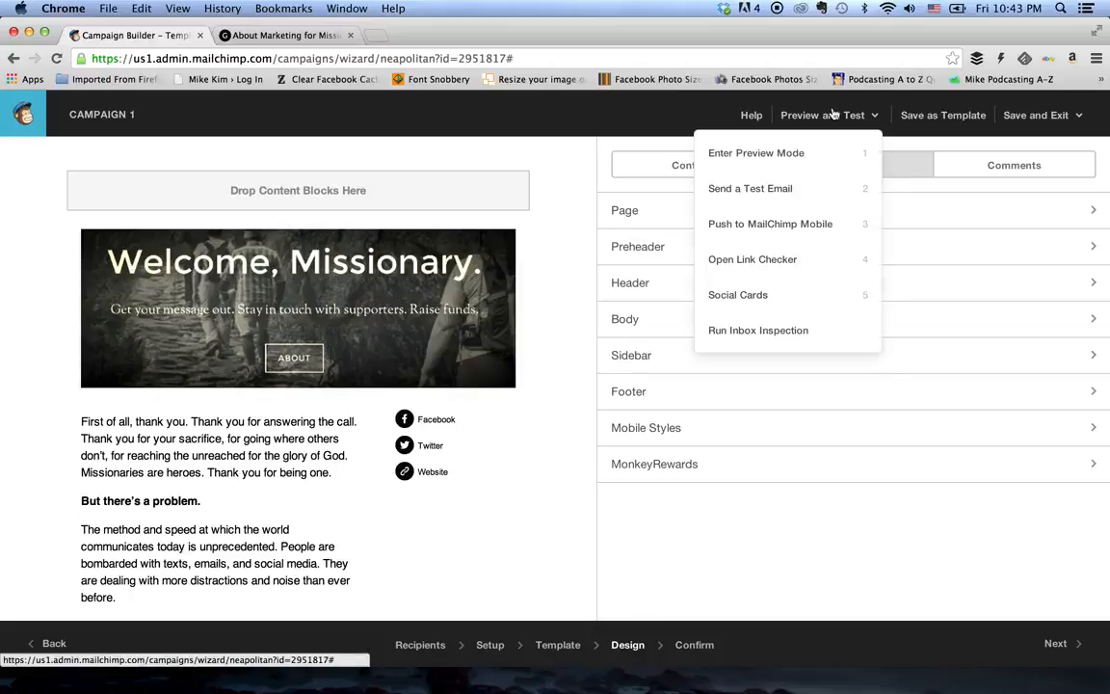
pyautogui.click(802, 158)
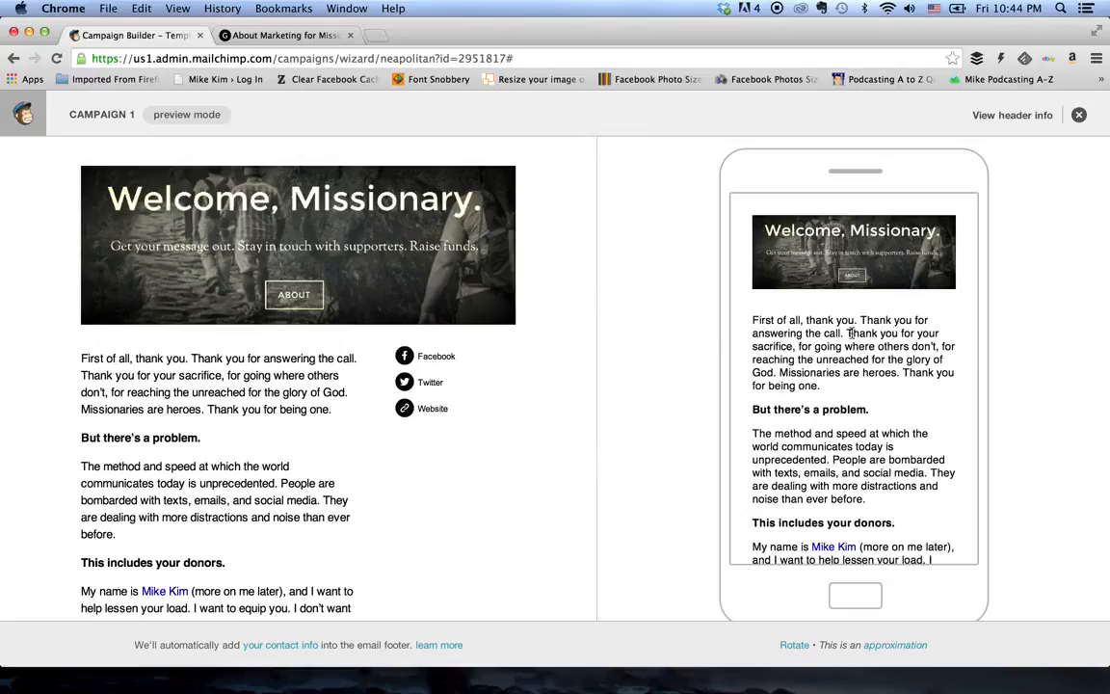
pyautogui.scroll(-5, 850, 412)
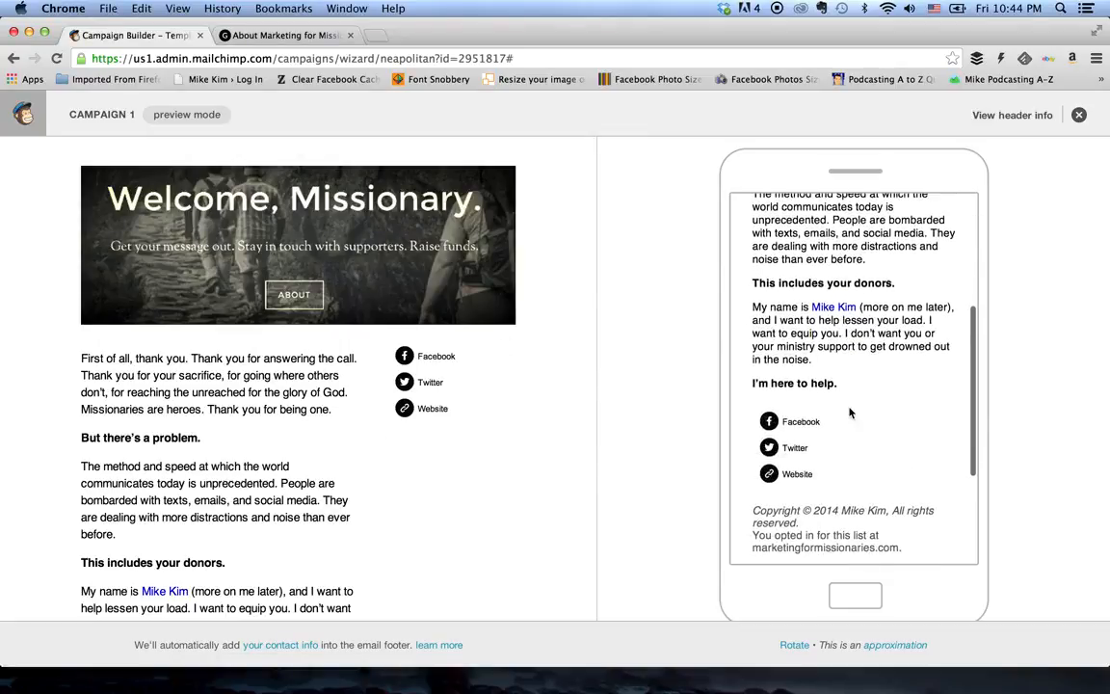
pyautogui.scroll(5, 850, 412)
pyautogui.scroll(-2, 849, 413)
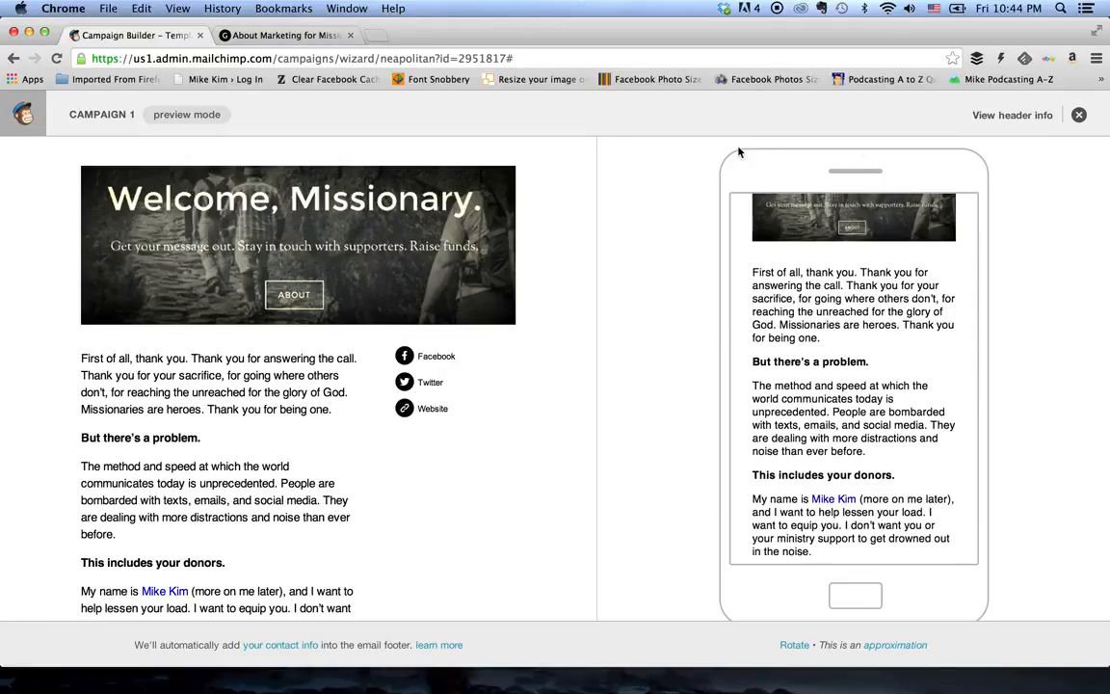
pyautogui.click(1079, 116)
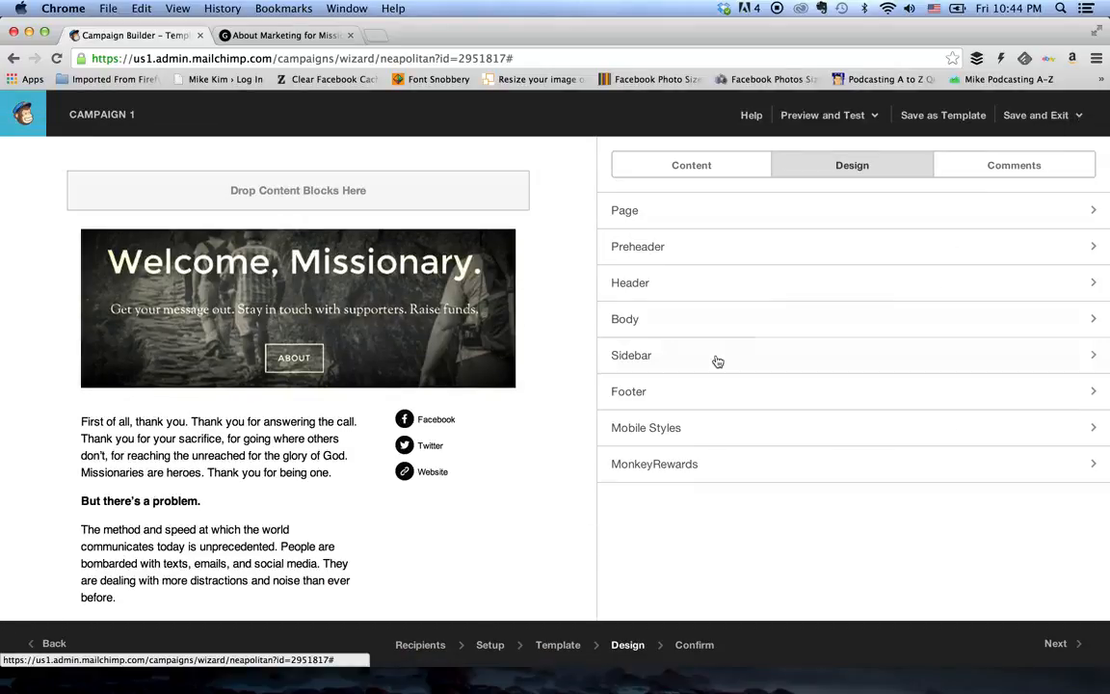
# Go to the campaign's Confirm step and review the pre-delivery checklist from List down to MonkeyRewards
pyautogui.click(696, 645)
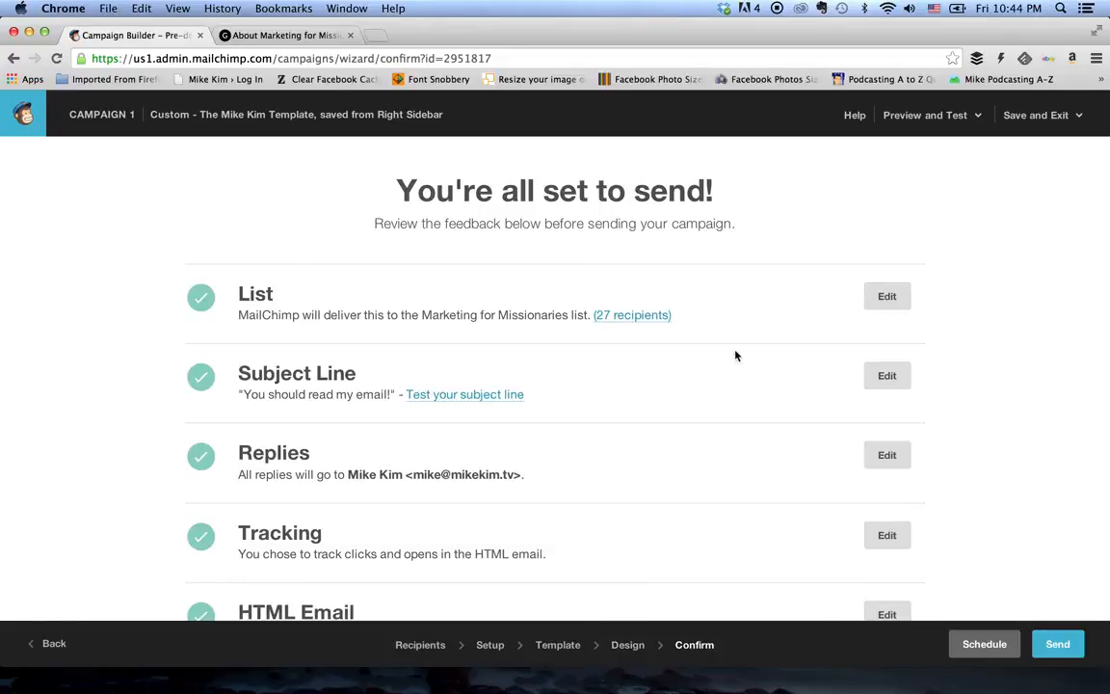
pyautogui.scroll(-2, 775, 424)
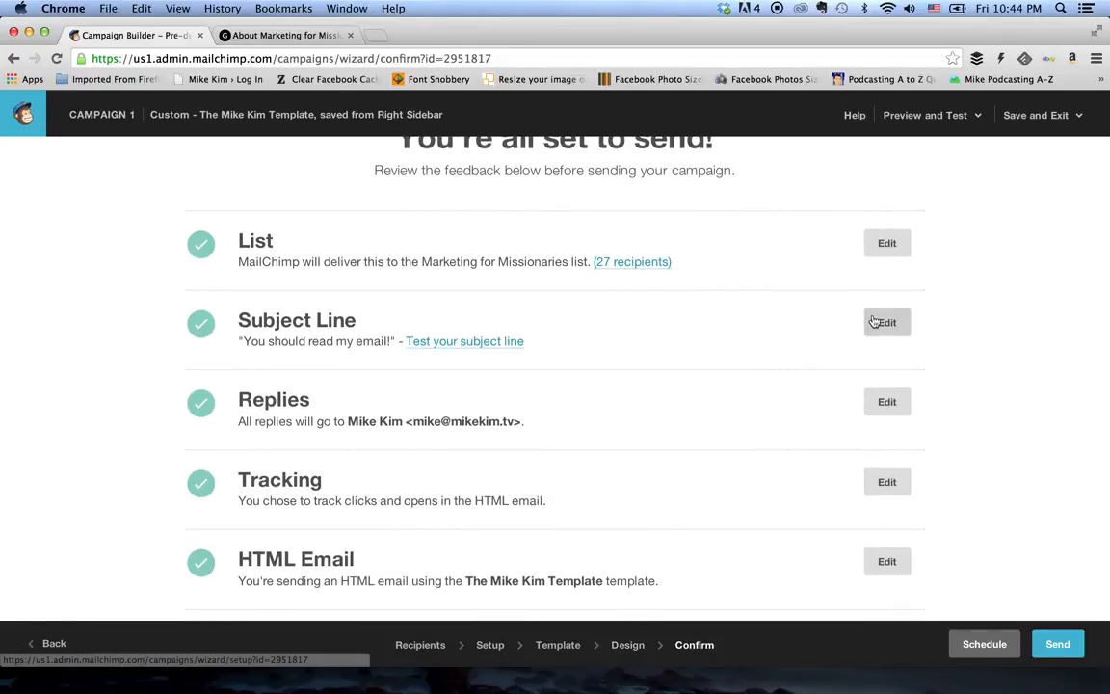
pyautogui.scroll(-5, 931, 414)
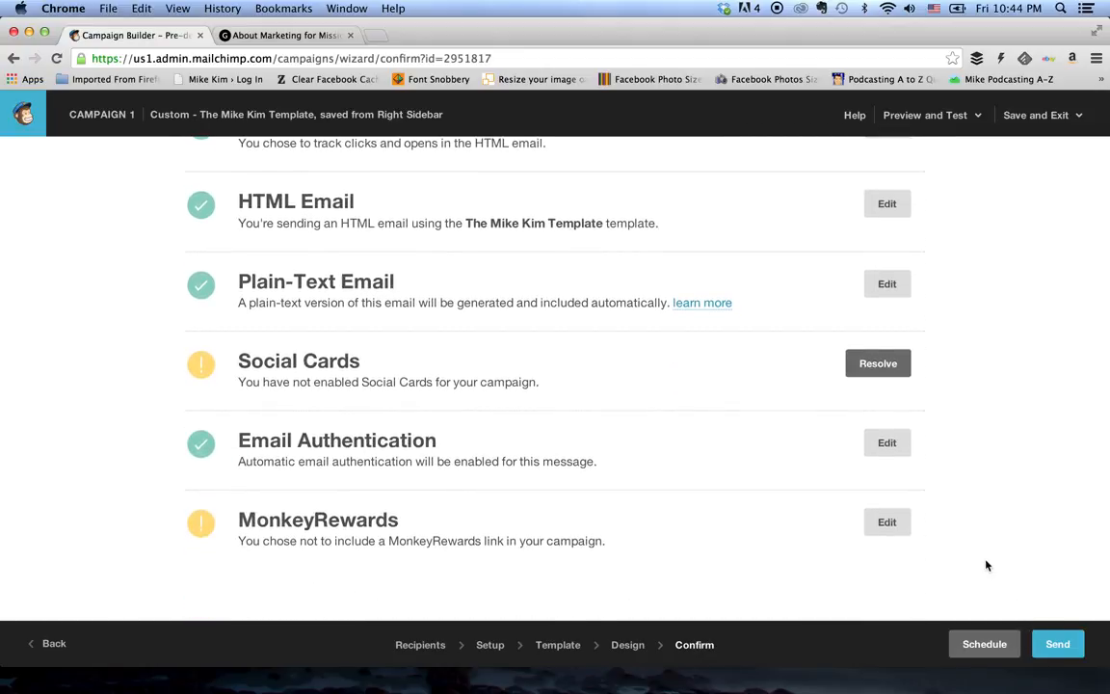
# Examine the campaign's scheduling options for delivery date, delivery time, batch delivery and Timewarp, and cancel without scheduling
pyautogui.click(983, 644)
pyautogui.scroll(-7, 798, 535)
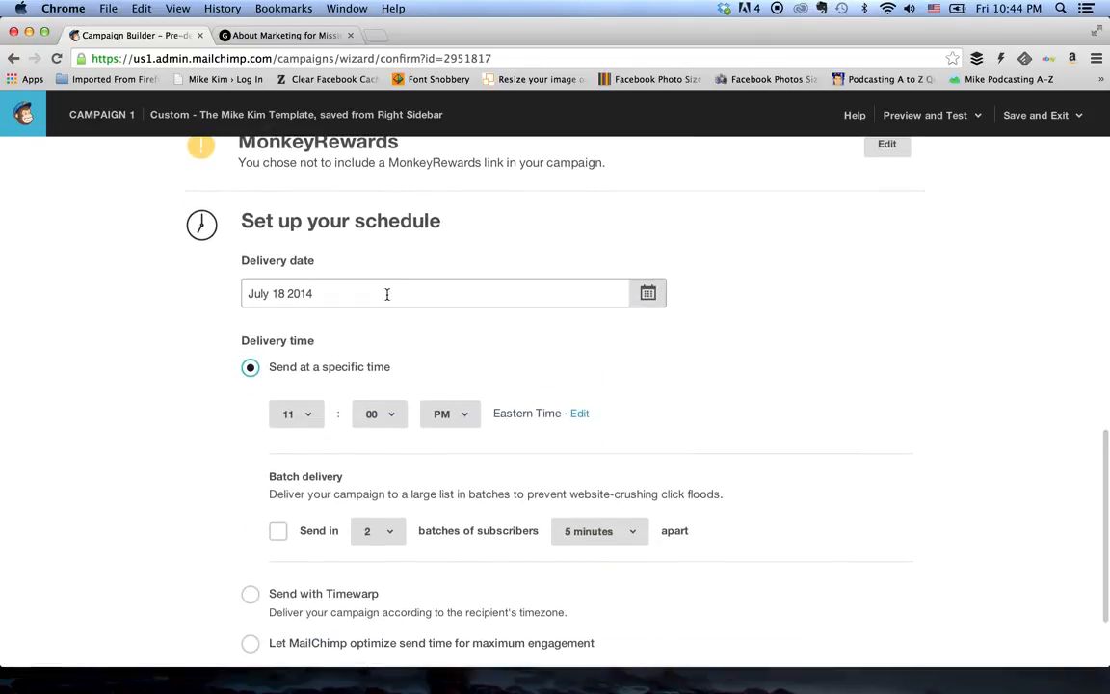
pyautogui.scroll(-1, 561, 375)
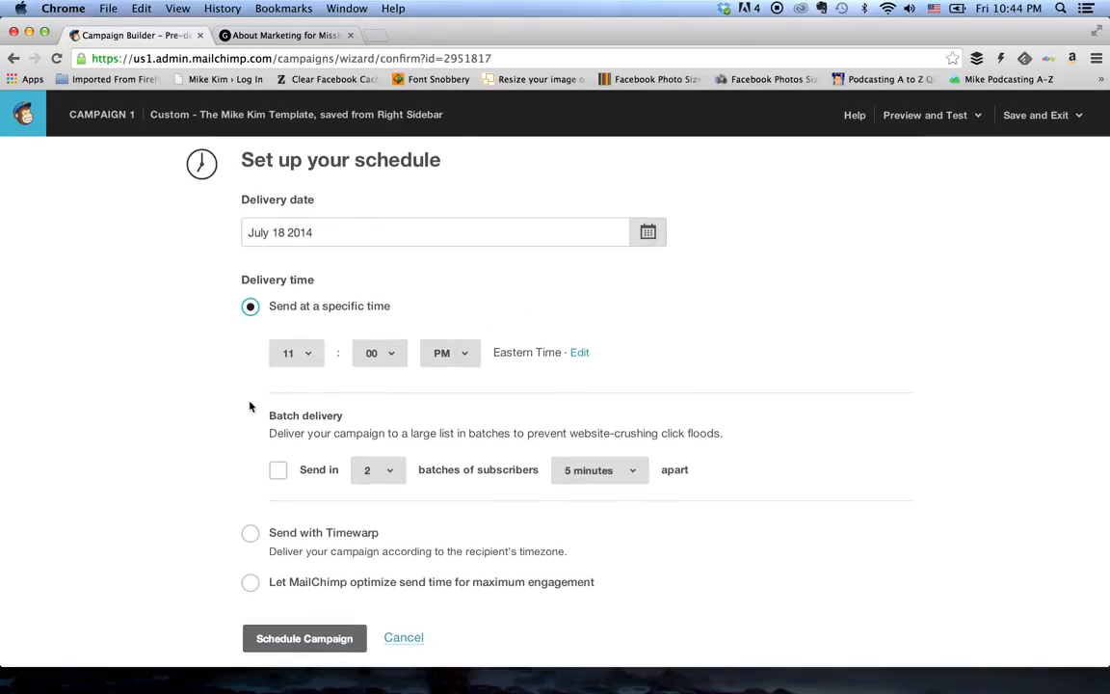
pyautogui.scroll(-1, 150, 466)
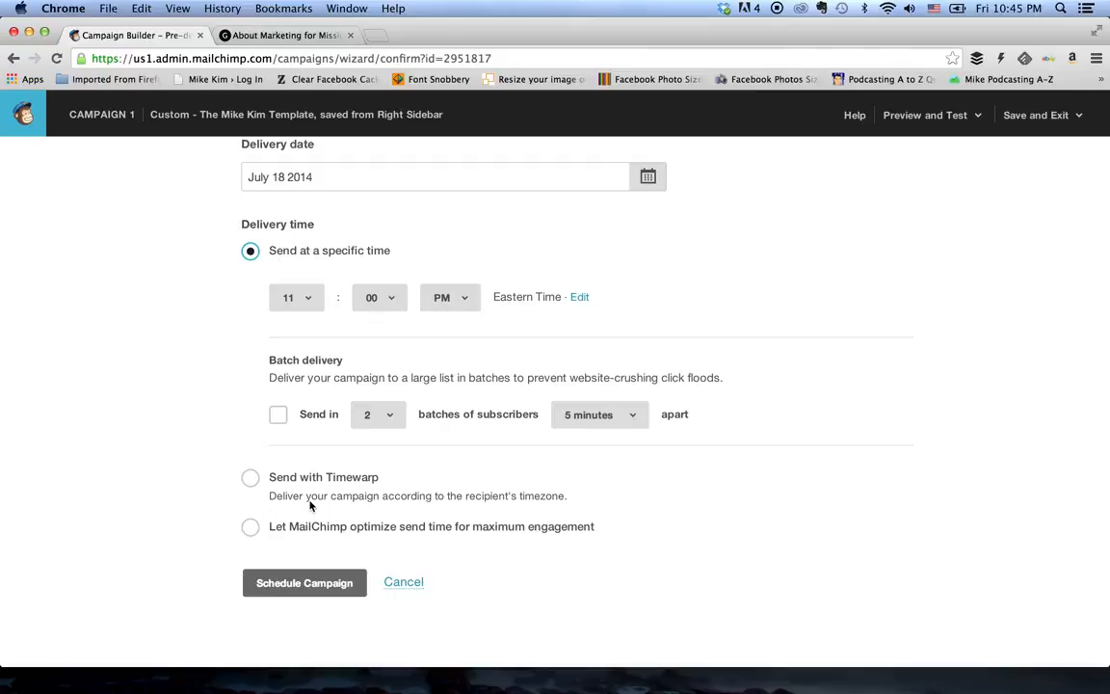
pyautogui.press('XF86AudioMute')
pyautogui.click(419, 584)
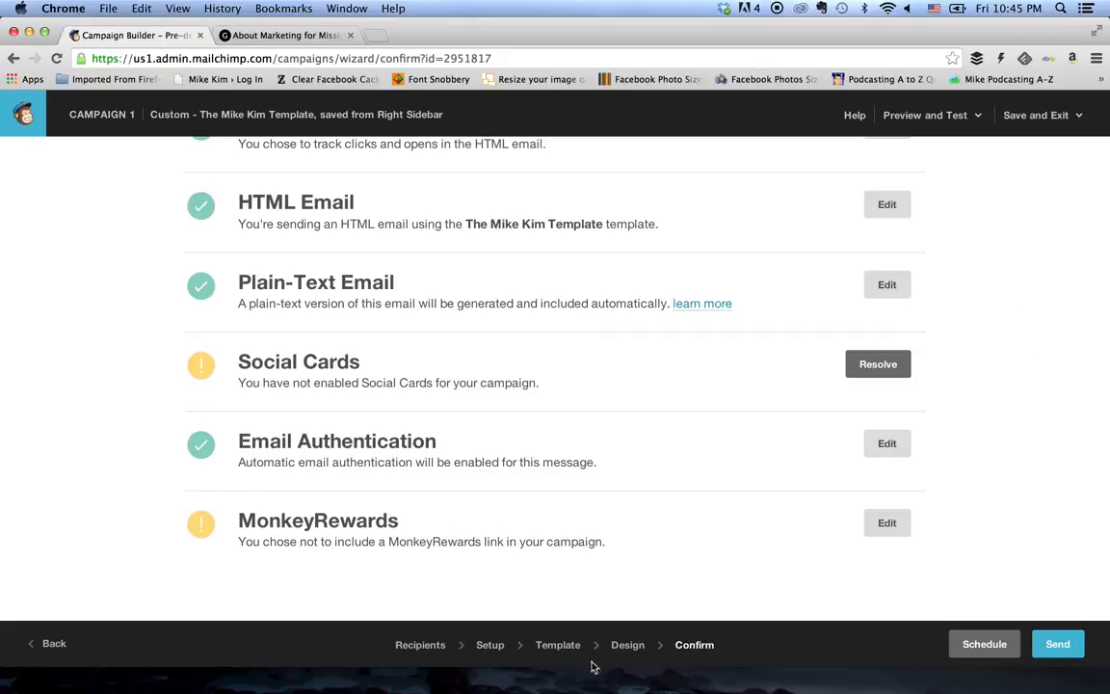
# Return to the campaign's Design step and look over the desktop version of the email in preview mode
pyautogui.click(627, 646)
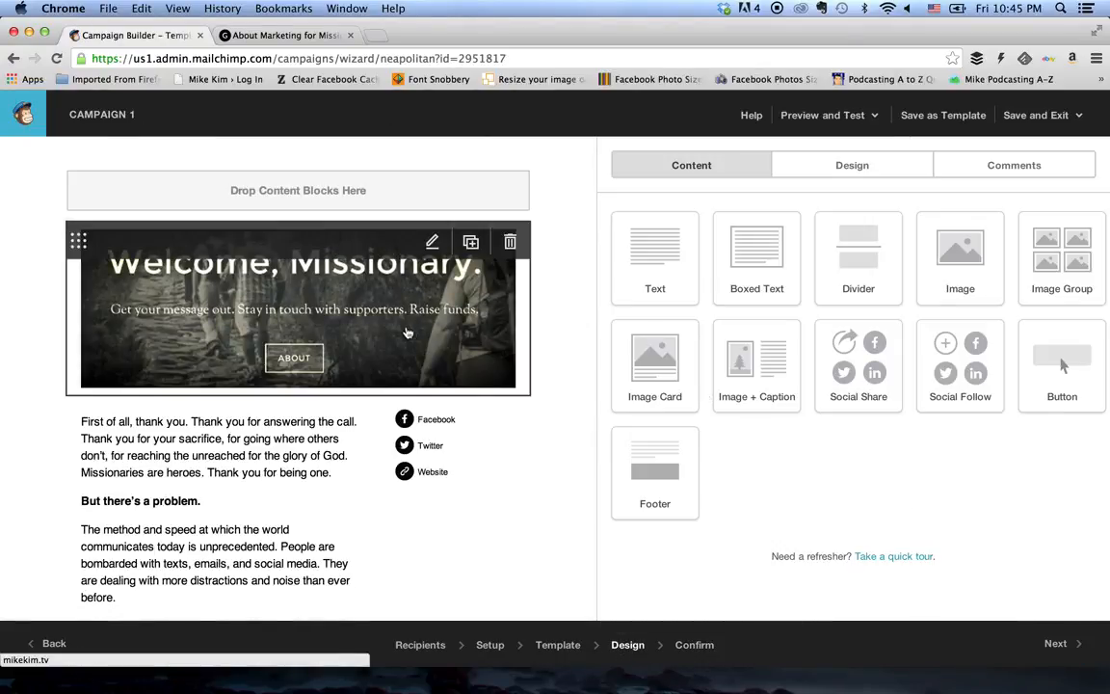
pyautogui.click(841, 116)
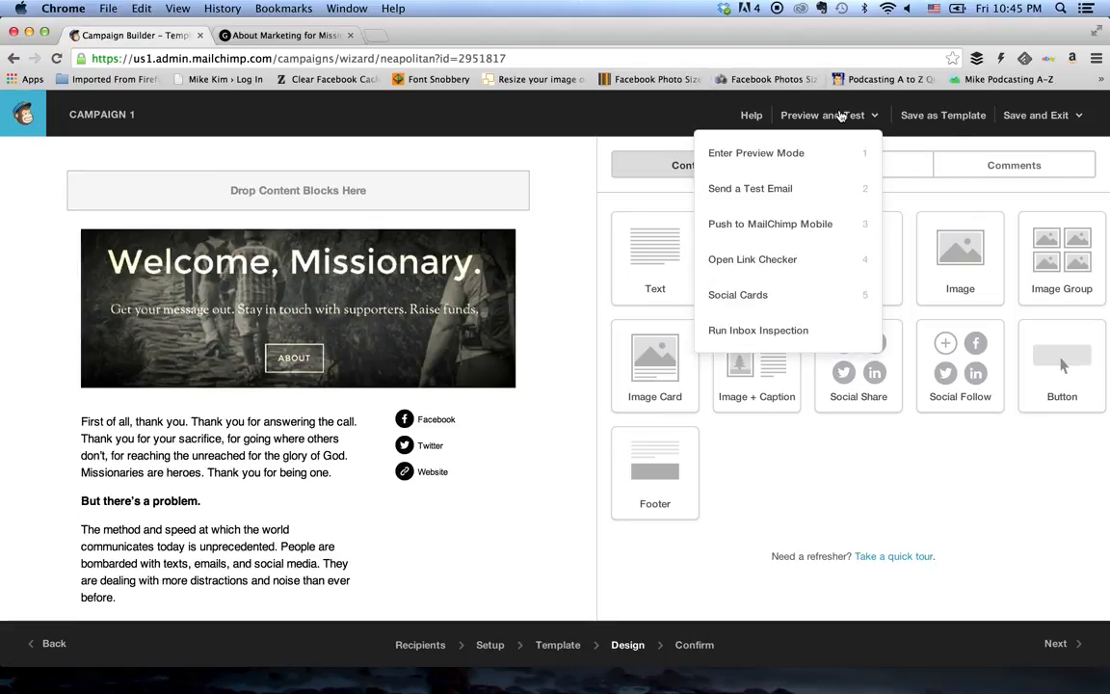
pyautogui.click(792, 155)
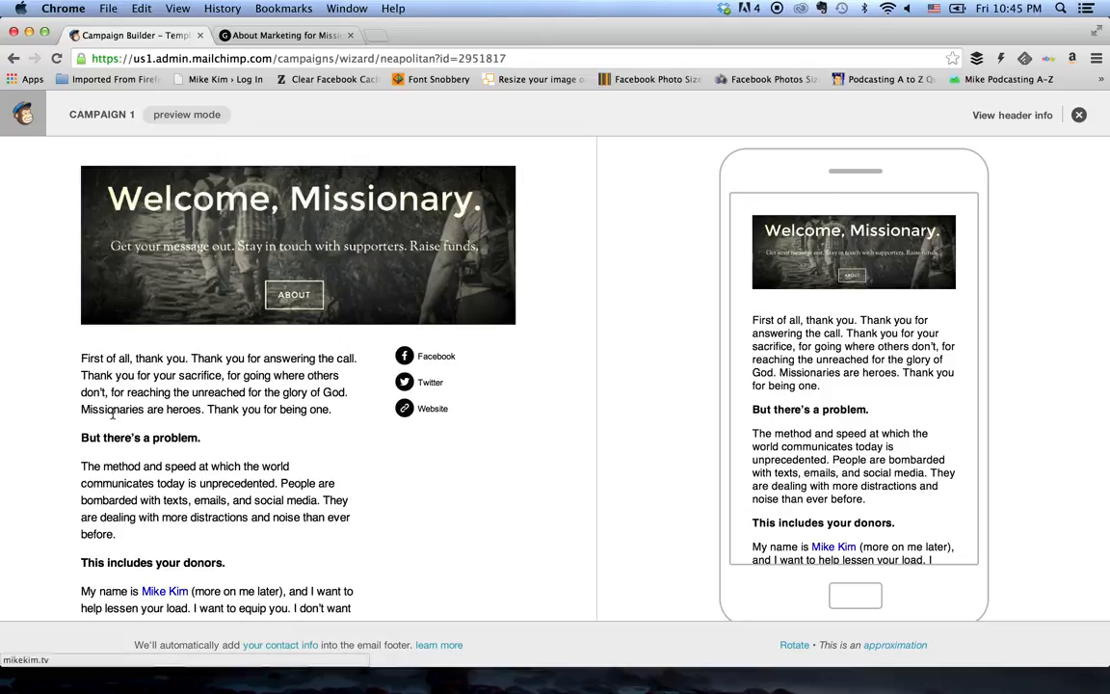
pyautogui.scroll(-5, 581, 342)
pyautogui.scroll(5, 581, 342)
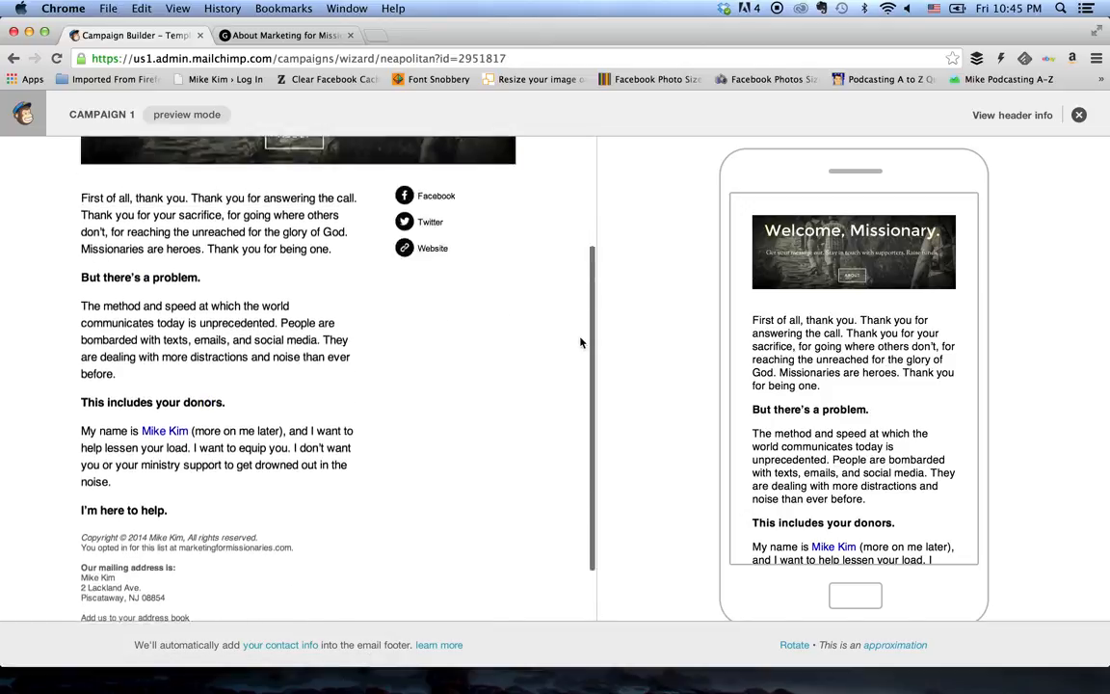
pyautogui.scroll(-2, 581, 342)
pyautogui.scroll(2, 581, 342)
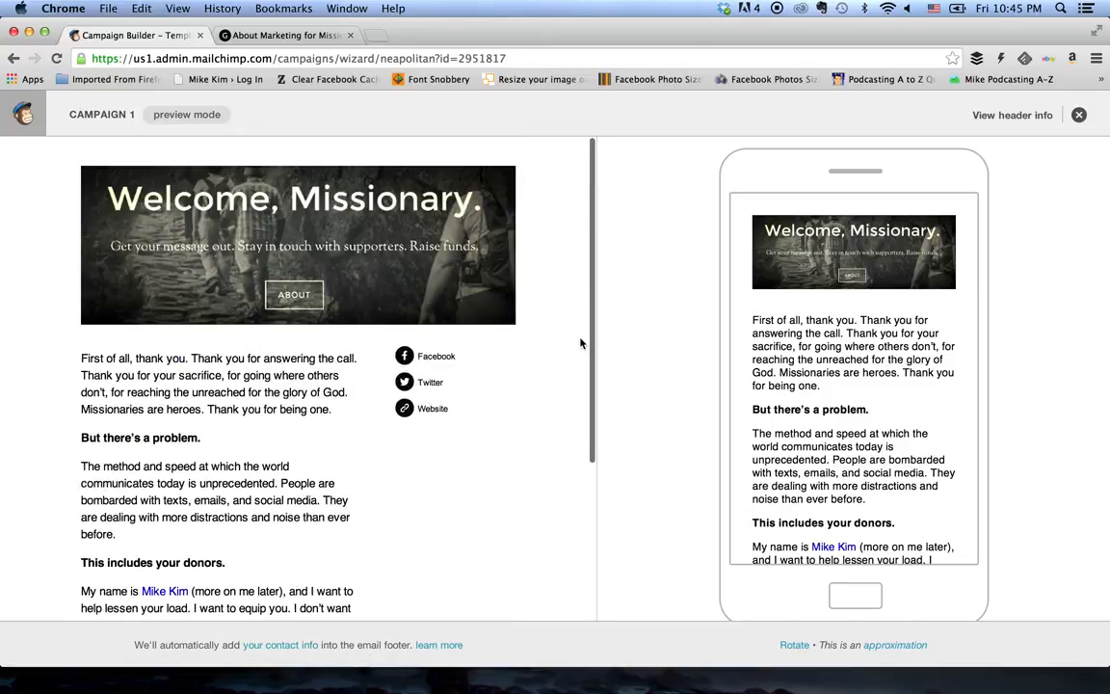